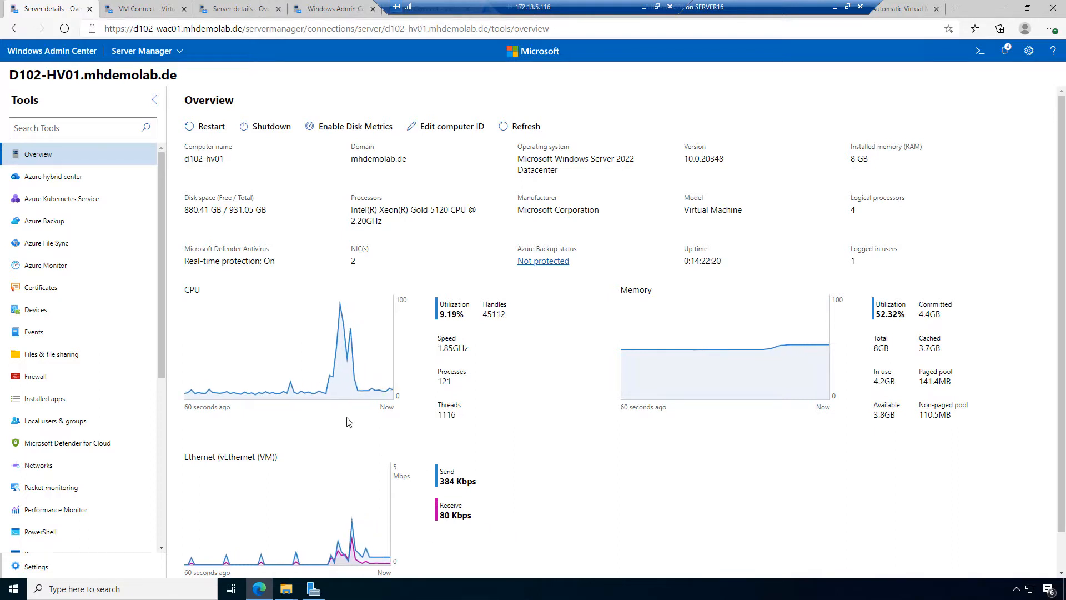
Open the virtual machines inventory of host D102-HV01 to view its VMs
mouse_move(282, 395)
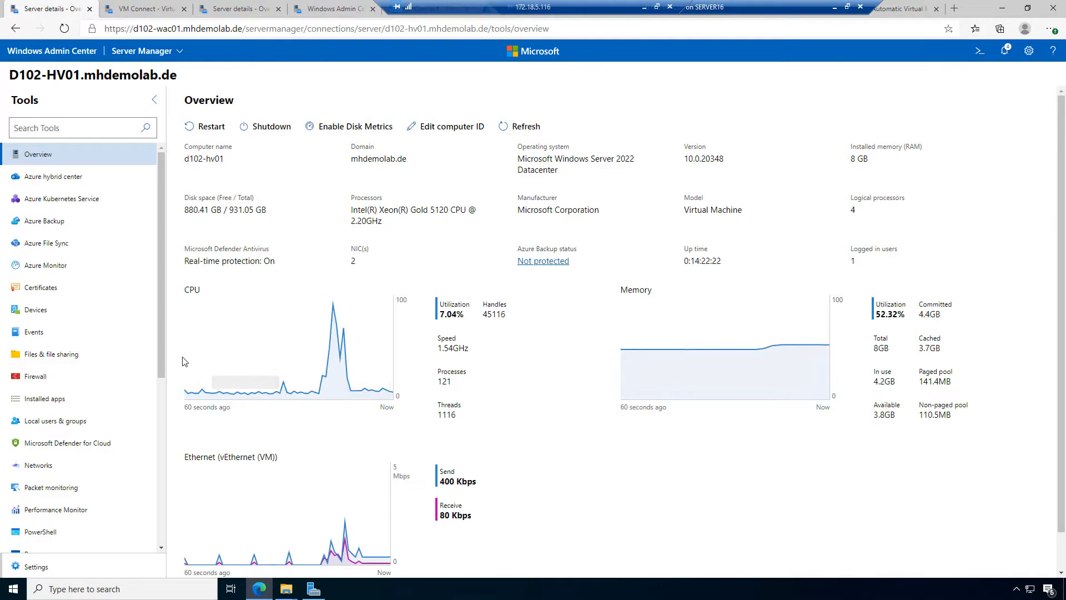
scroll(107, 415, "down", 5)
scroll(107, 416, "down", 1)
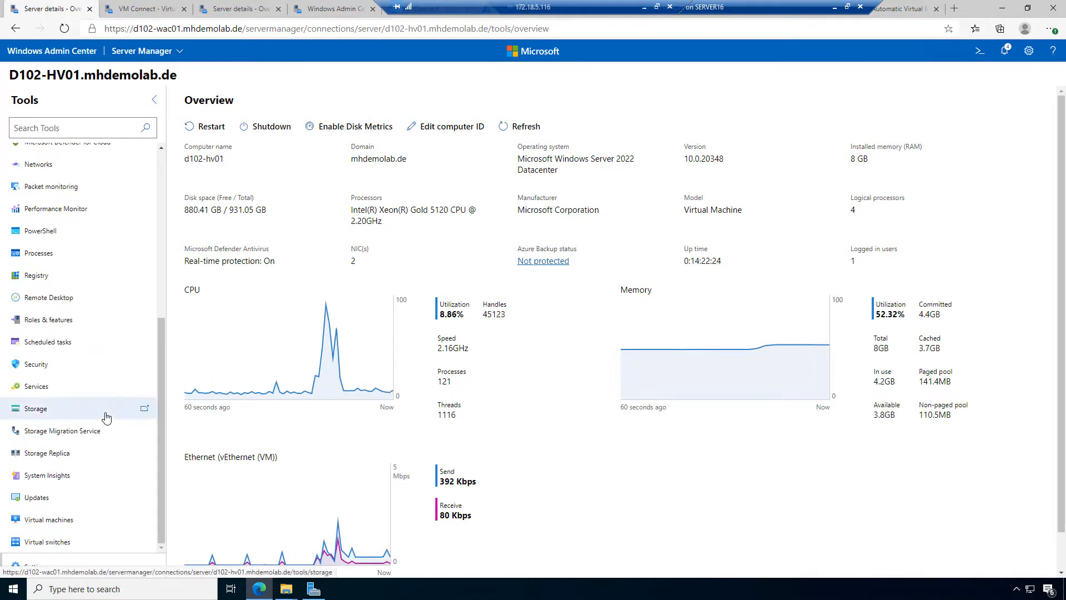
left_click(64, 525)
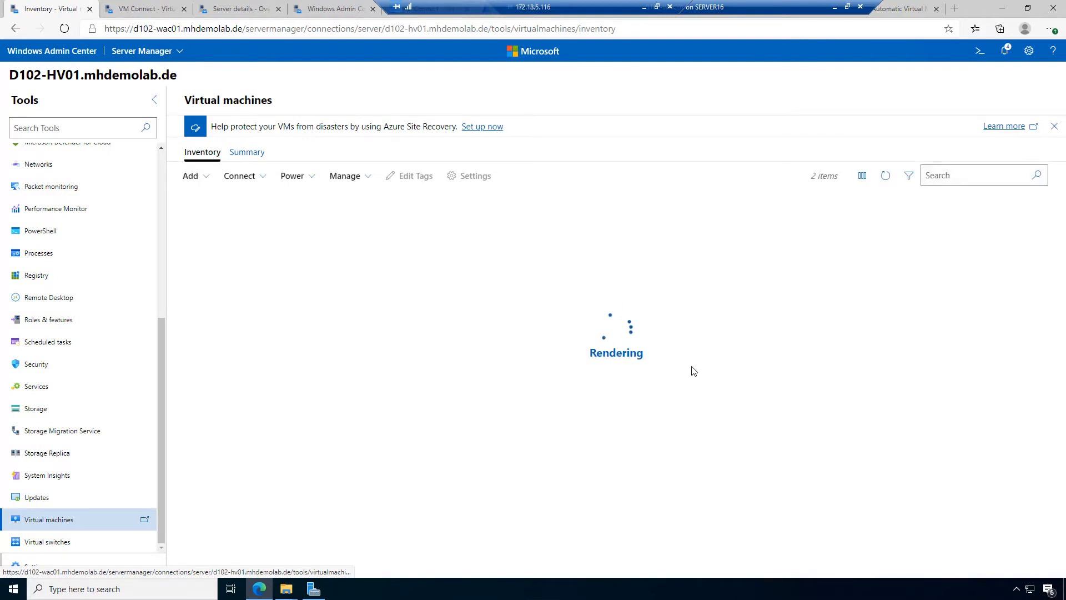
Return to the server overview and highlight the host's operating system entry
scroll(110, 364, "up", 5)
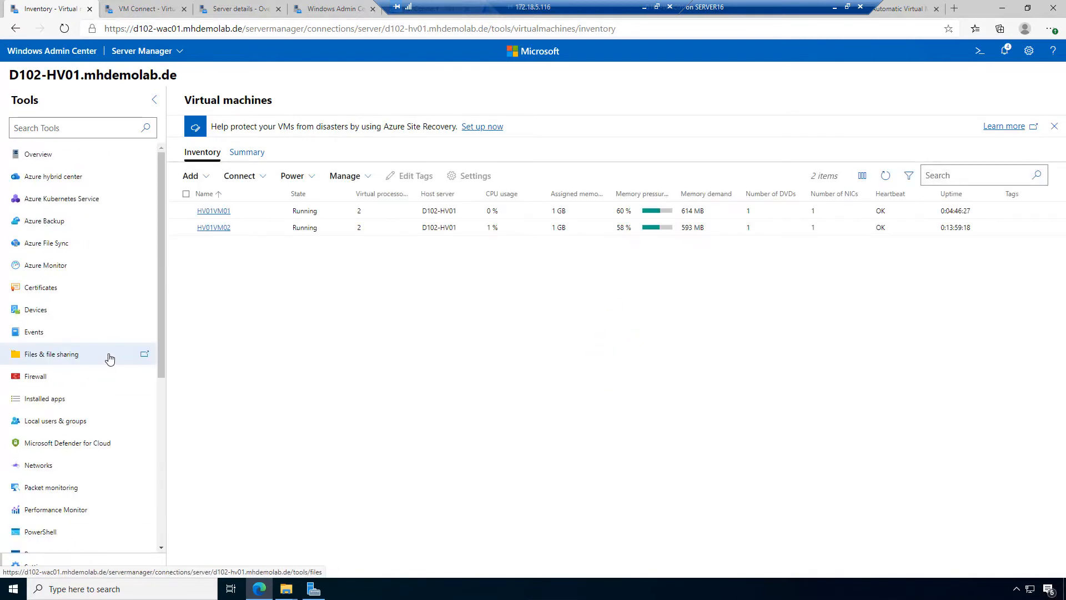
left_click(72, 155)
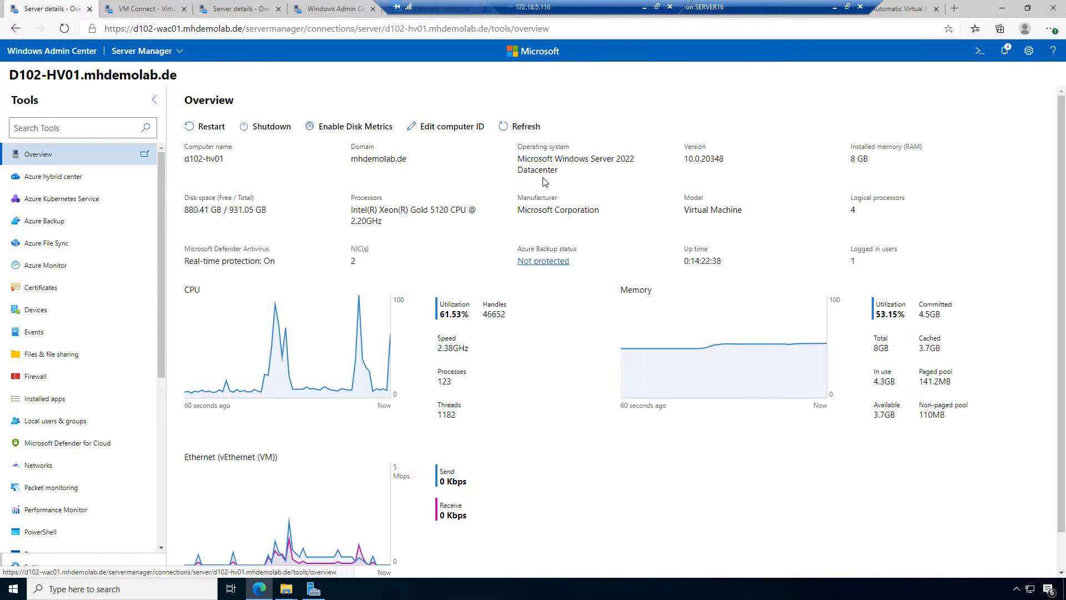
left_click_drag(508, 158, 643, 178)
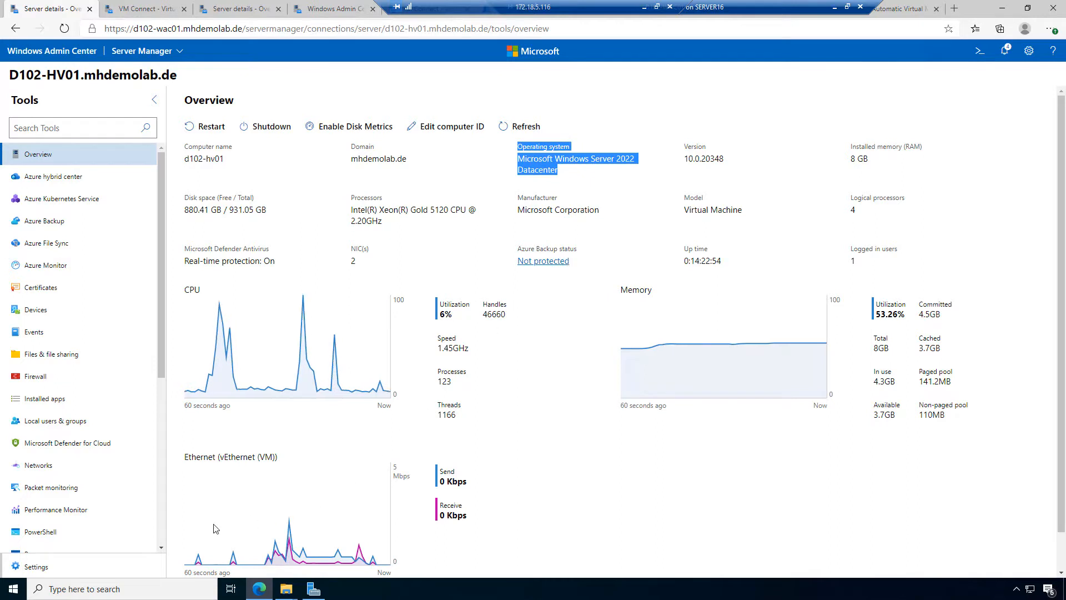
Open the host's virtual machines inventory and select HV01VM01
scroll(98, 512, "down", 5)
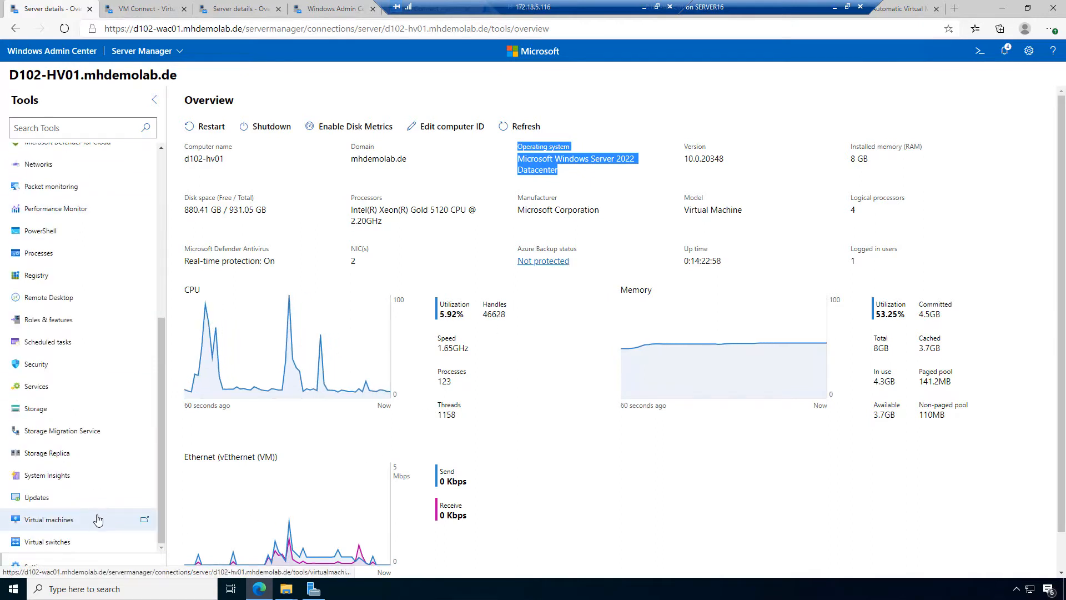
left_click(94, 520)
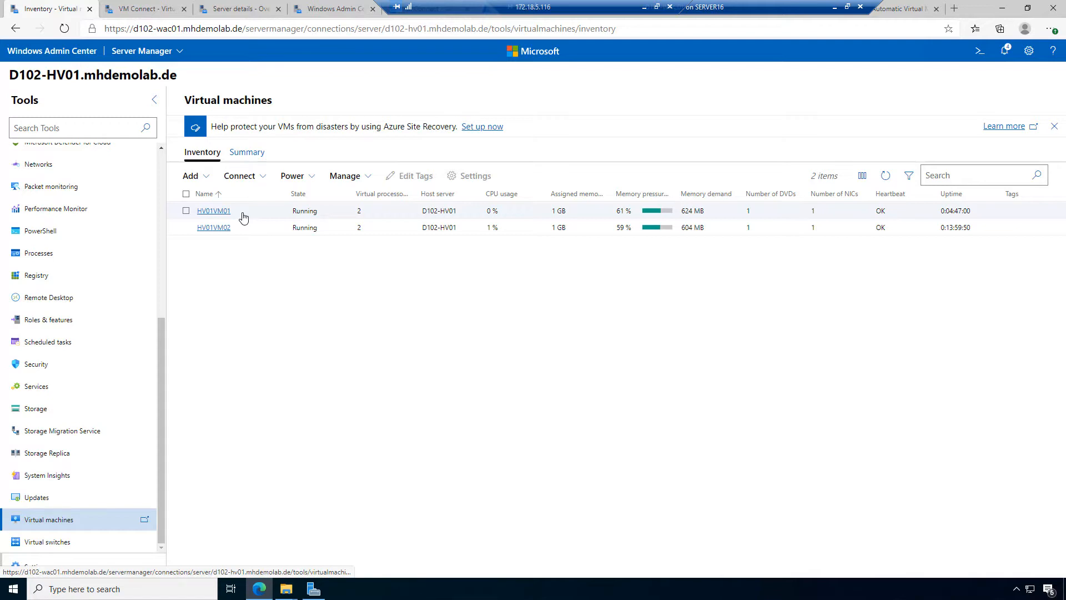
left_click(185, 211)
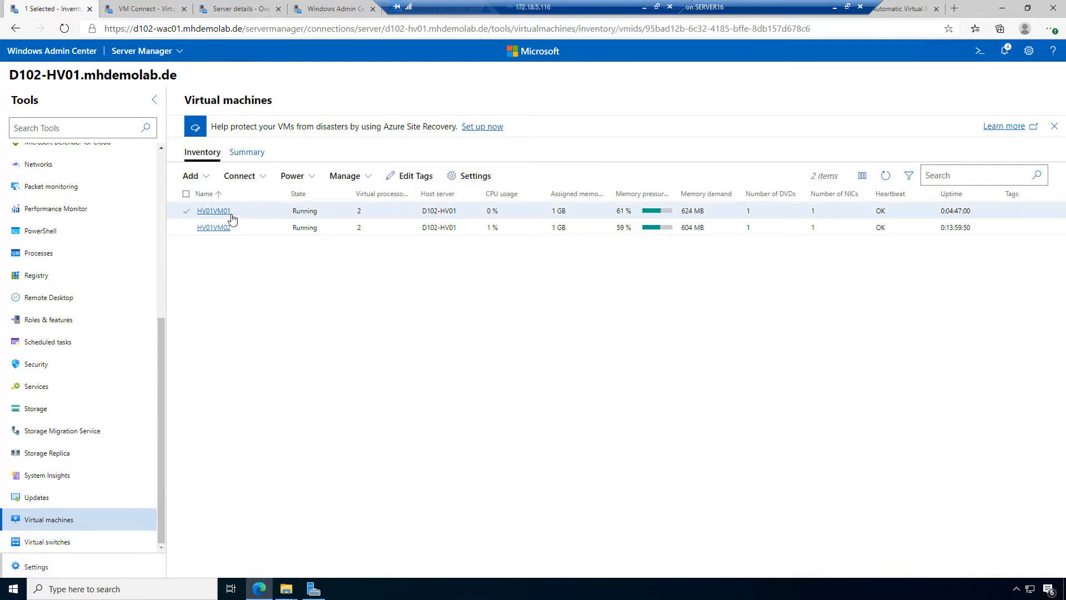
left_click(210, 179)
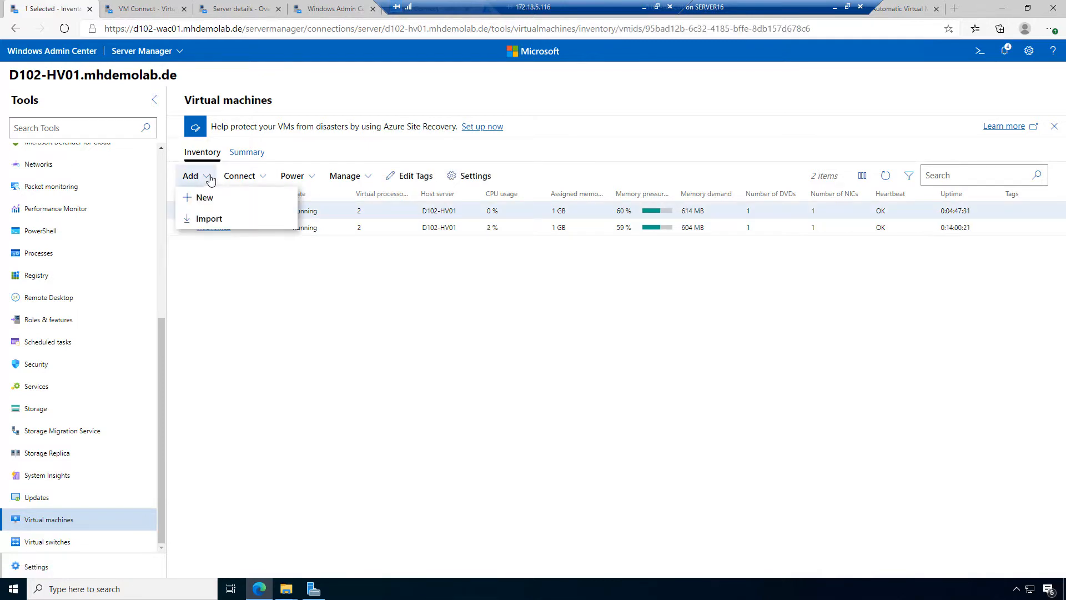
left_click(360, 176)
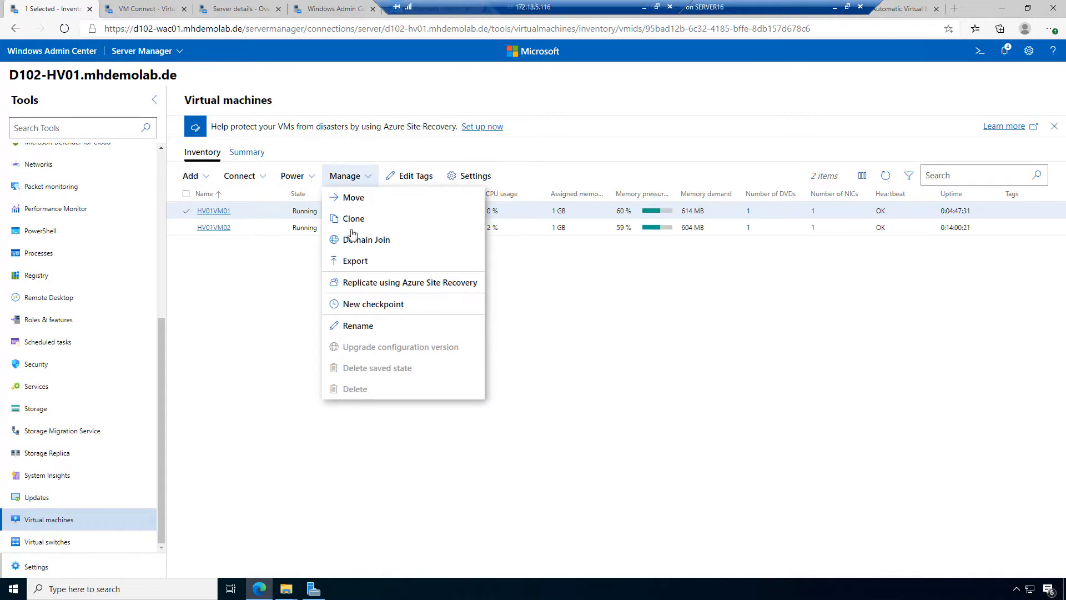
left_click(246, 281)
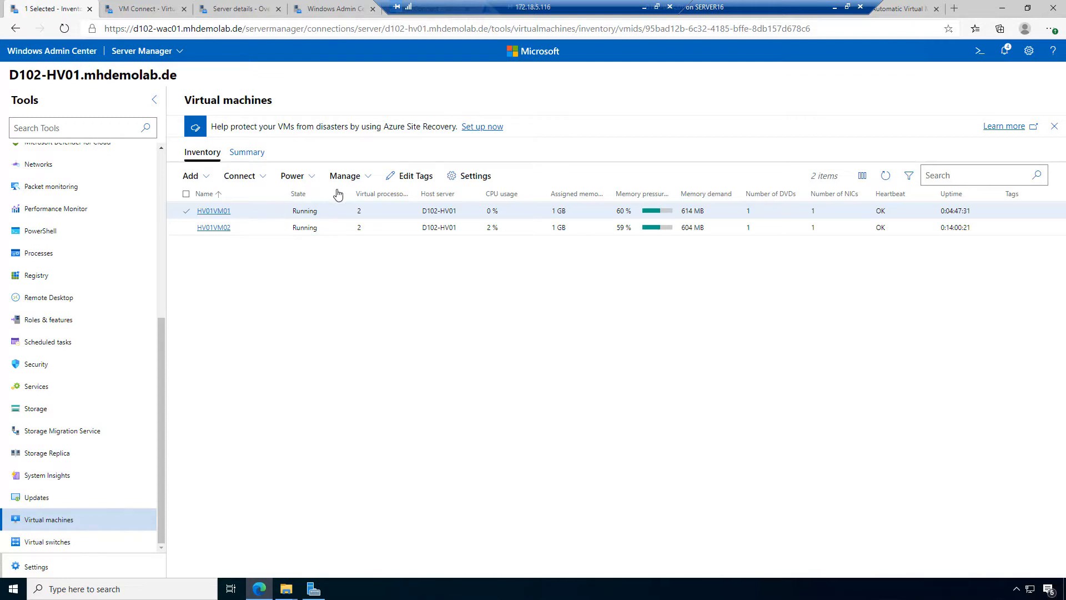
left_click(367, 177)
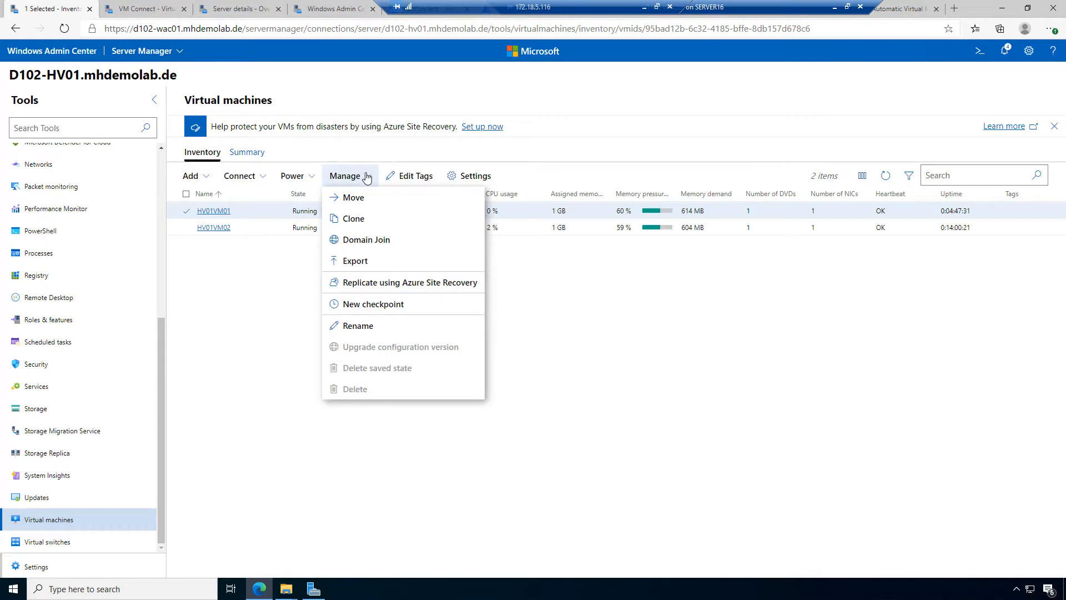
Shut down the virtual machine HV01VM01 and refresh the inventory
left_click(319, 178)
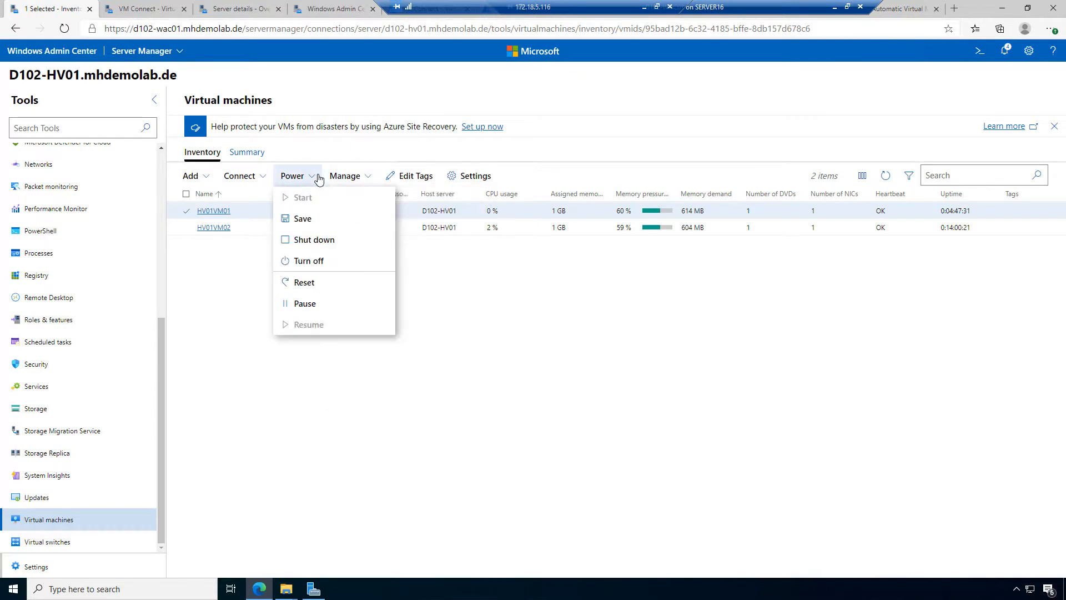
left_click(300, 241)
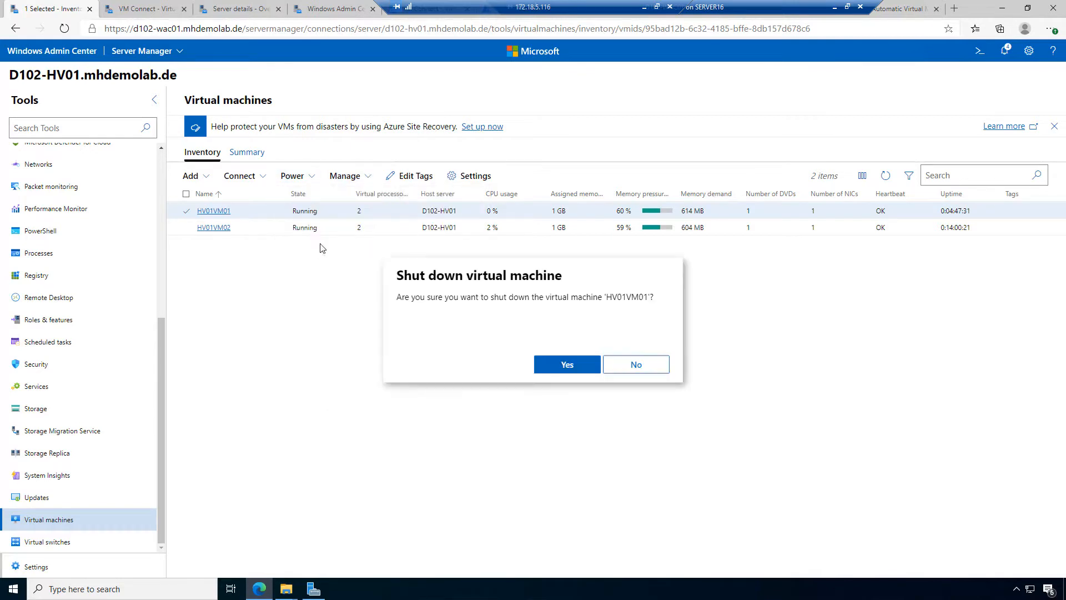
left_click(572, 365)
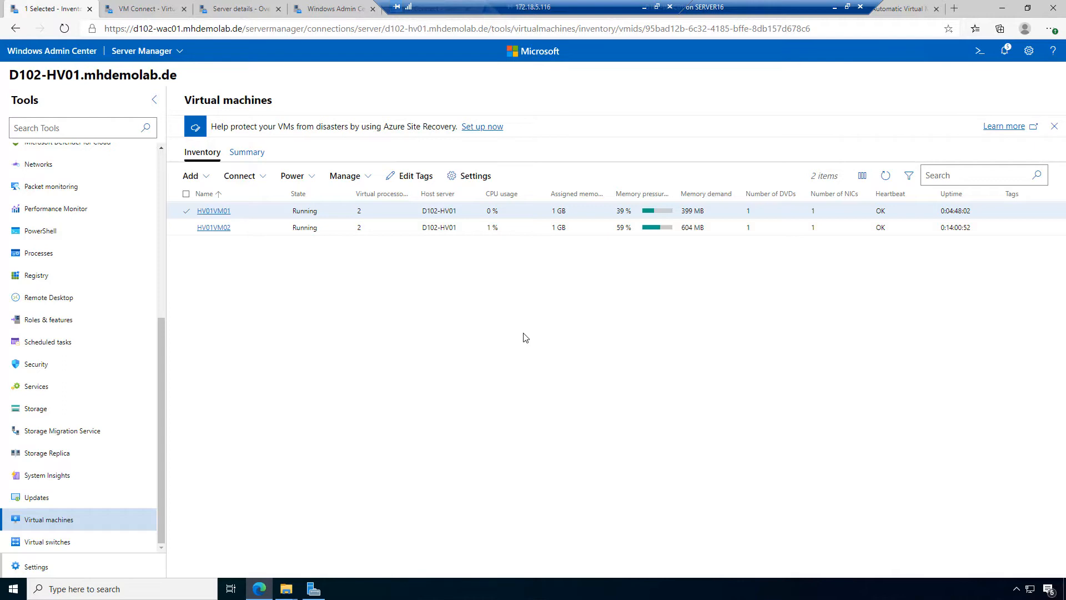
left_click(889, 176)
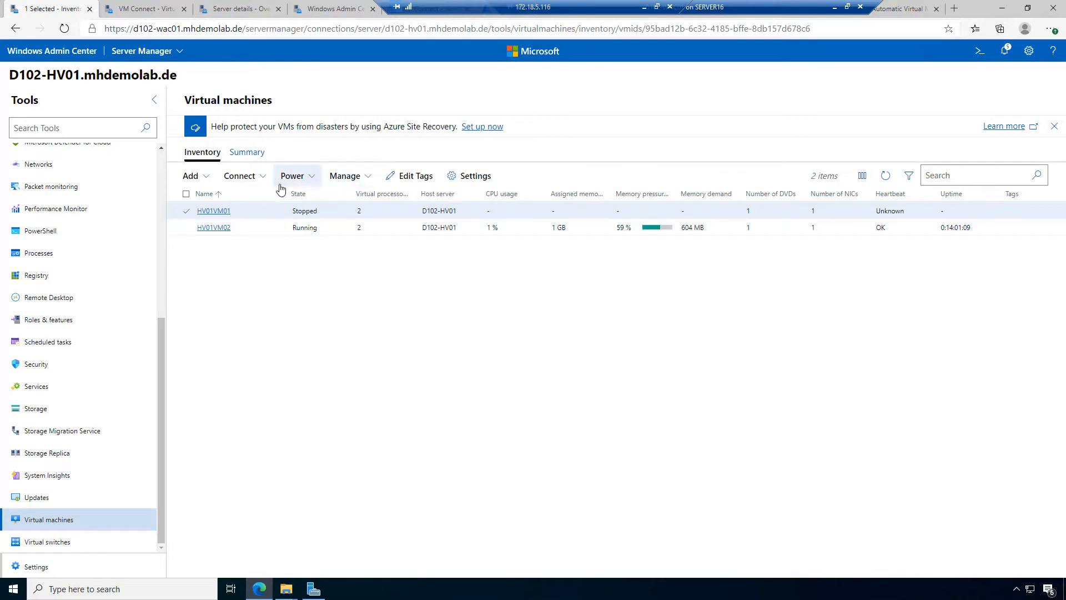
Start exporting HV01VM01 and create a destination folder named Export on the VMs (E:) volume
left_click(364, 183)
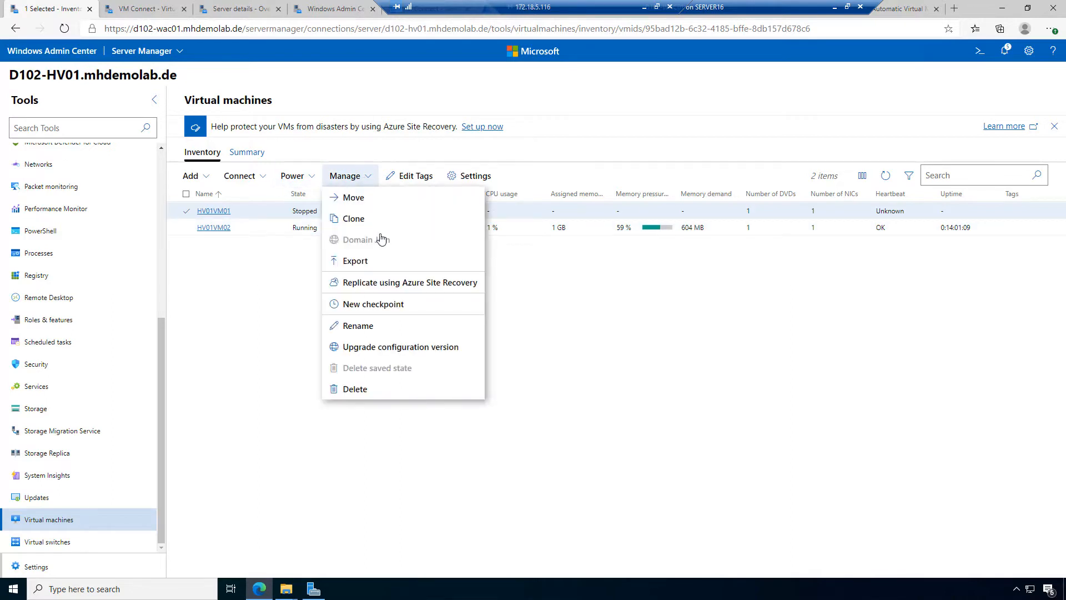
left_click(377, 269)
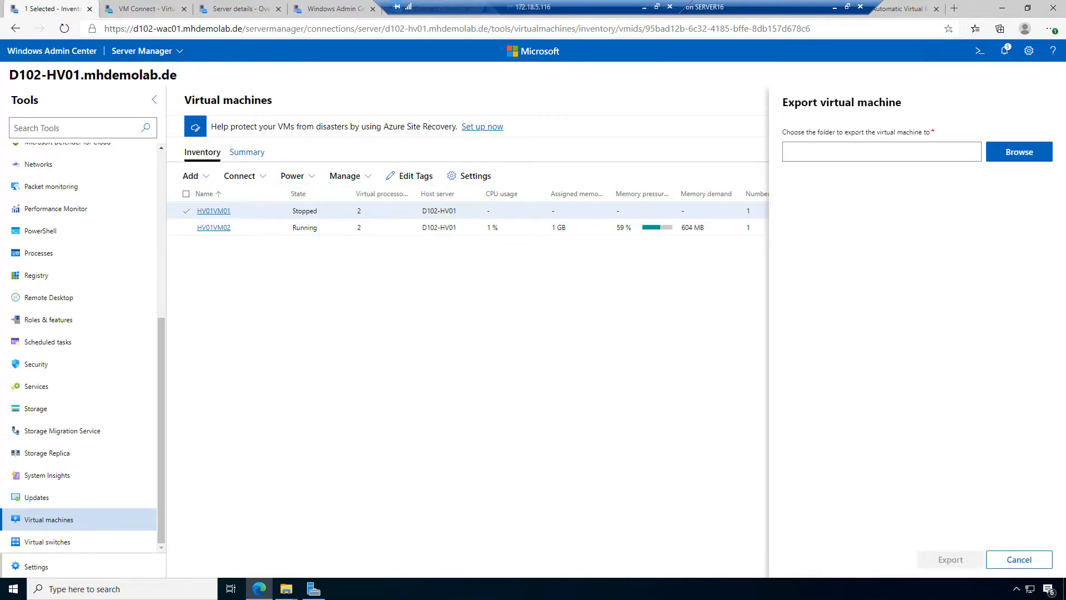
left_click(1029, 153)
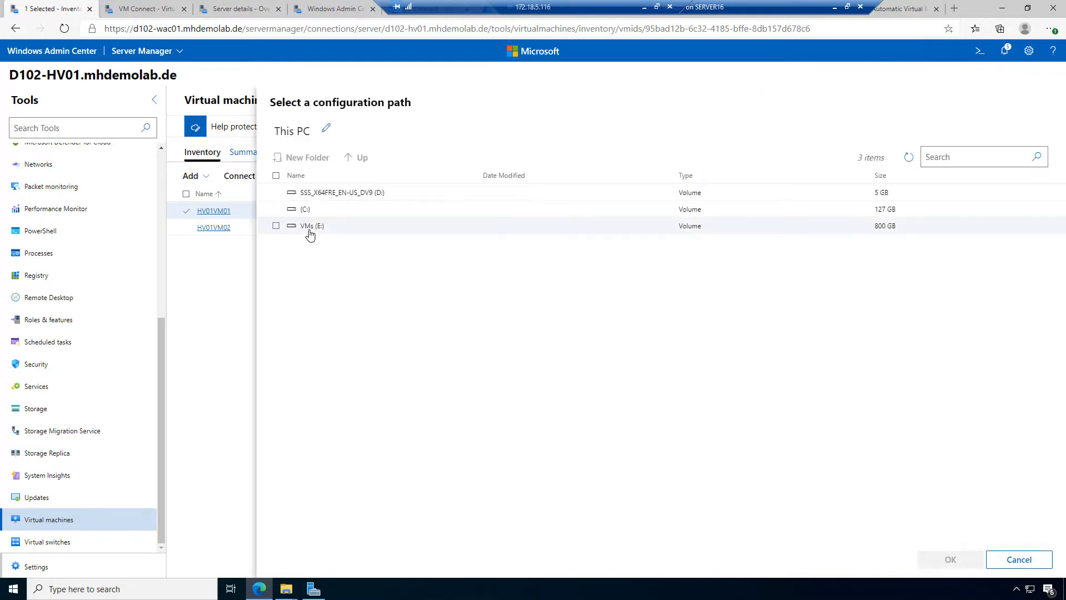
double_click(310, 228)
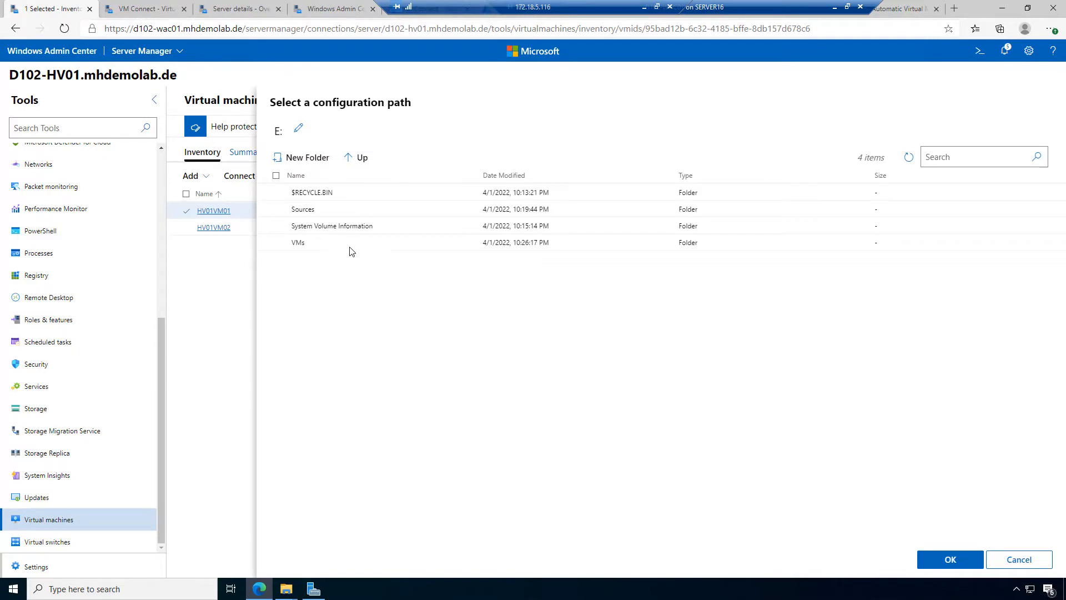
left_click(299, 159)
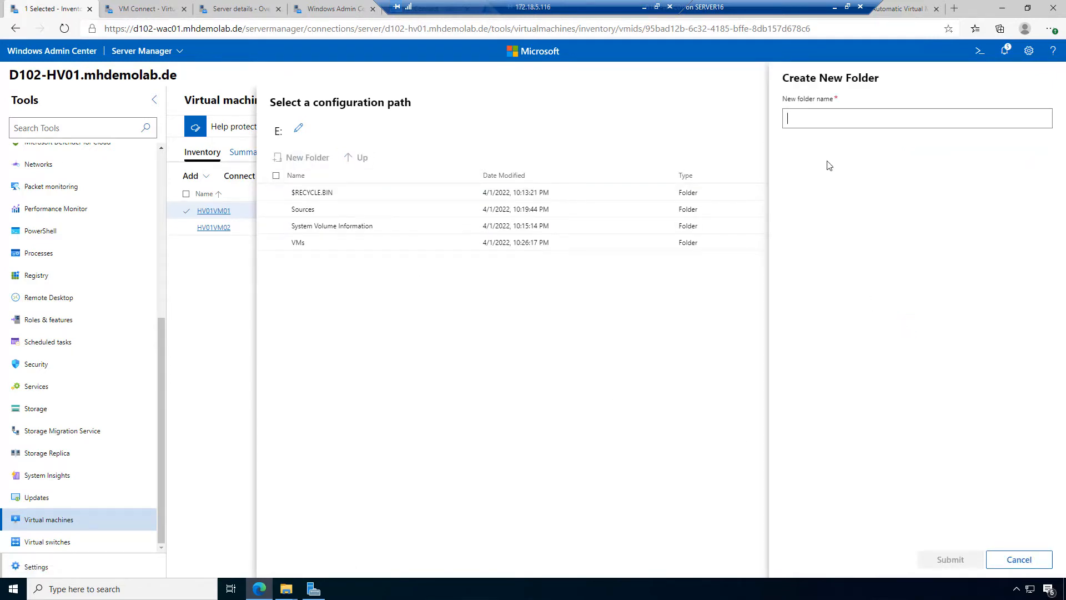
type("Export")
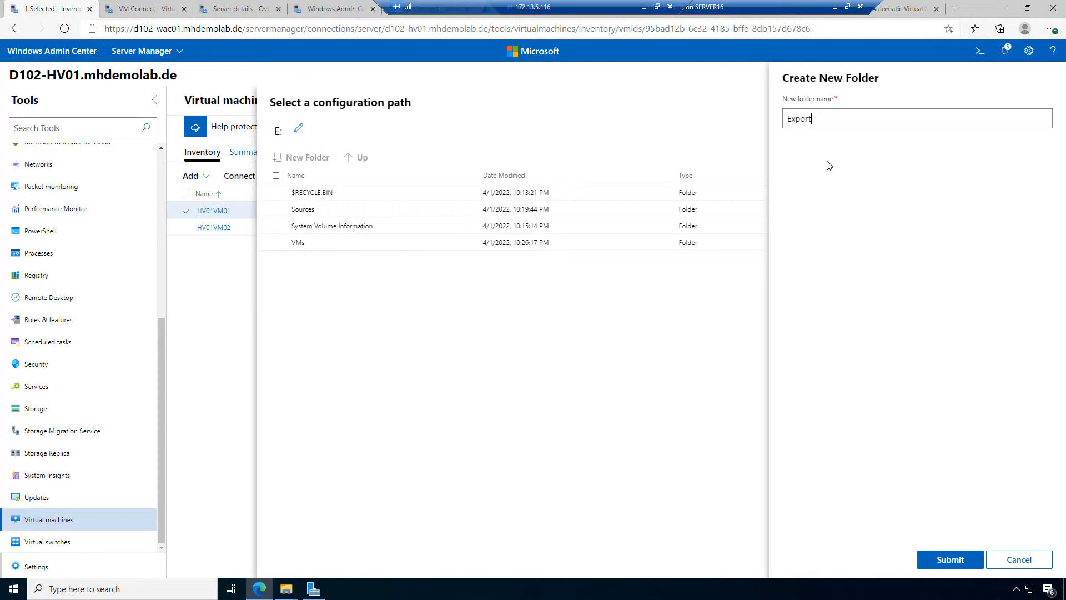
left_click(948, 566)
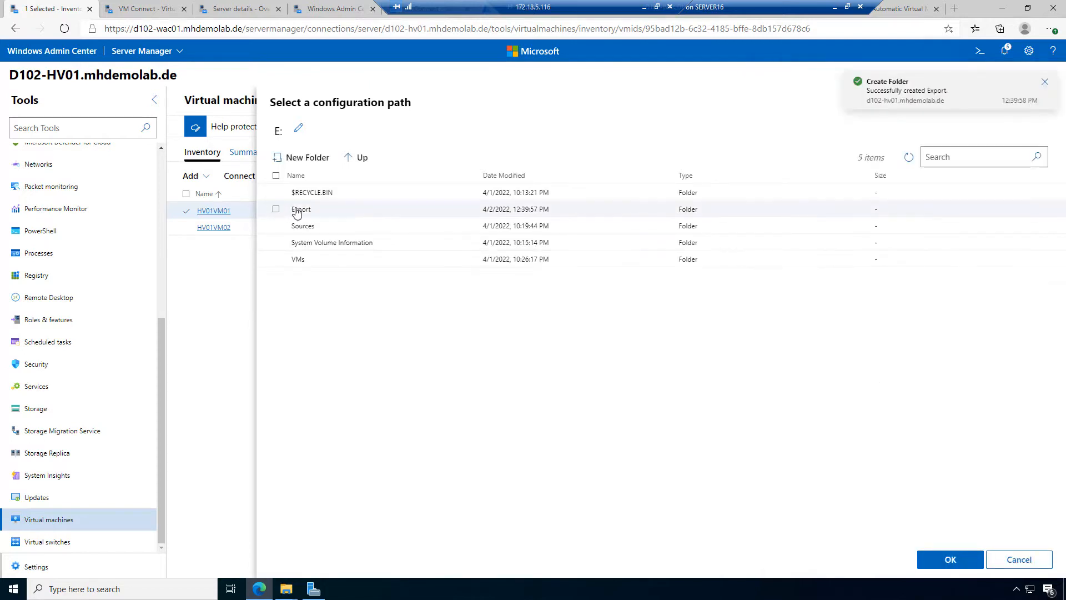
left_click(297, 211)
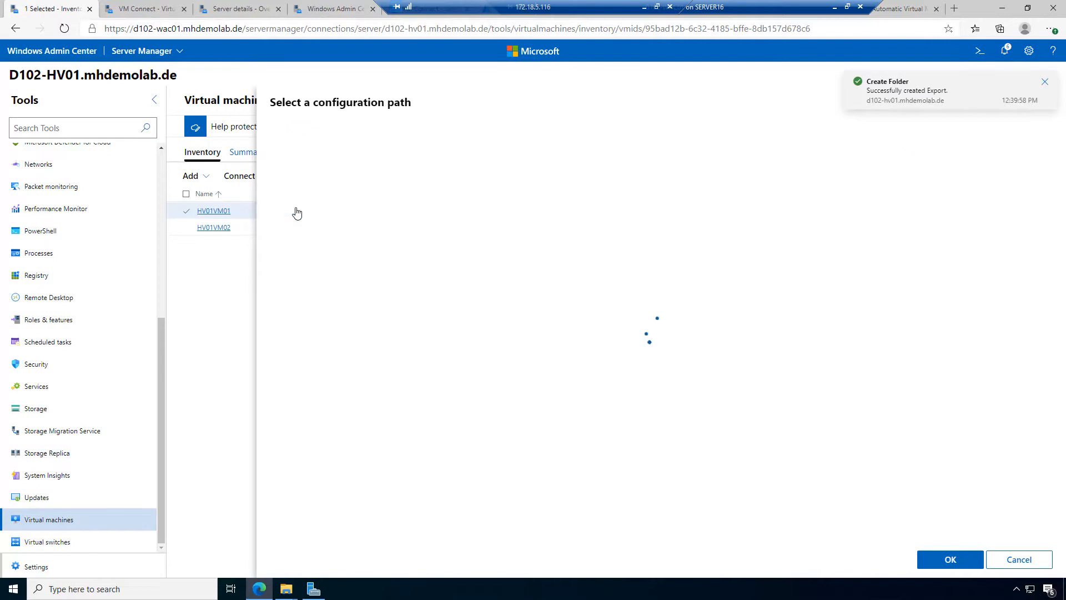
left_click(955, 561)
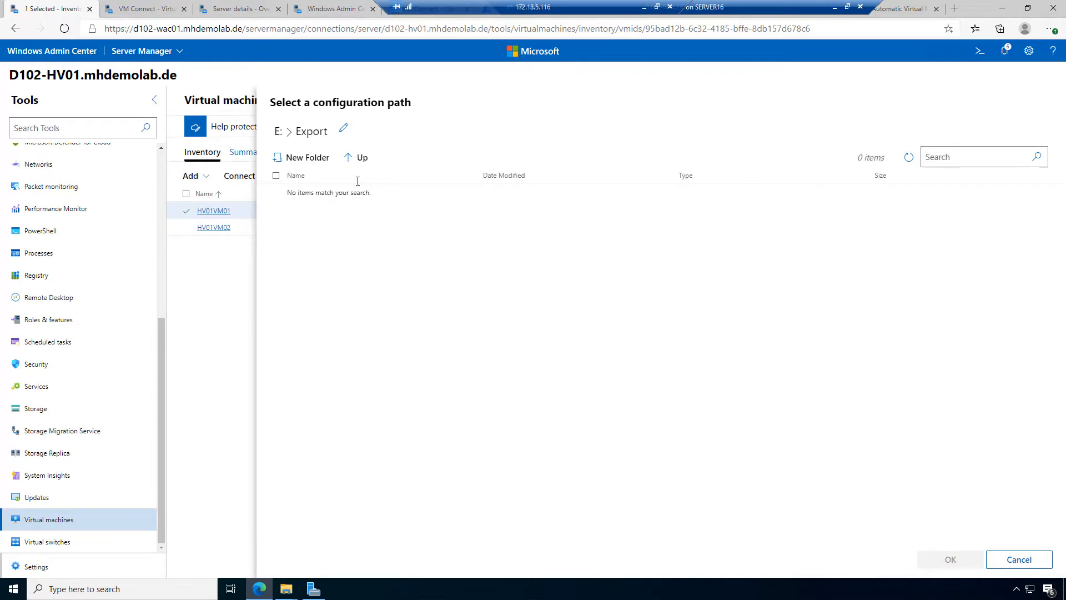
left_click(298, 134)
left_click(278, 134)
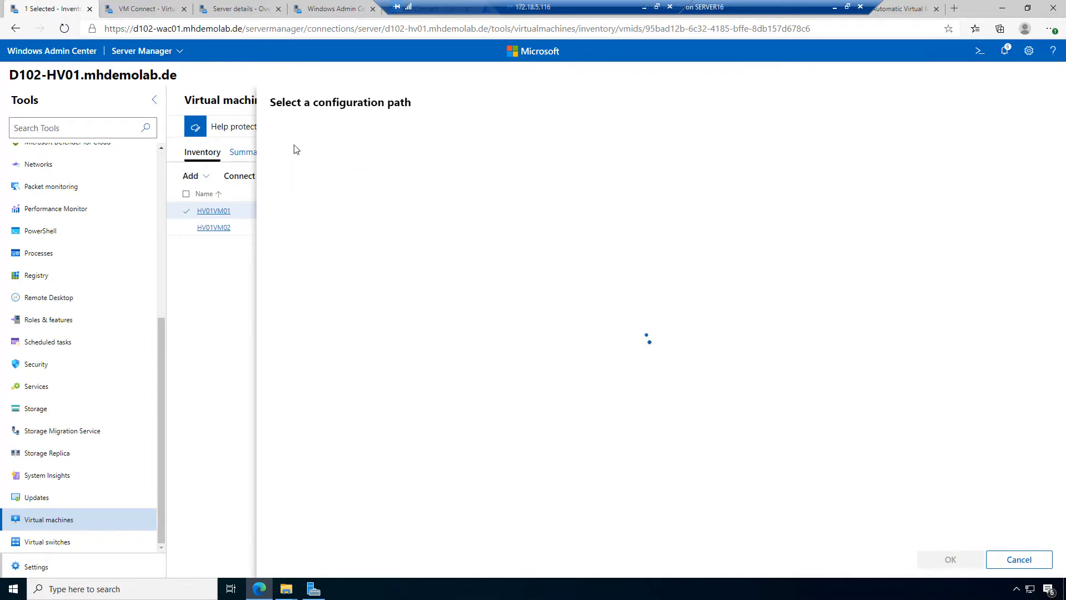
Choose the Export folder on E: as the destination and export HV01VM01 to E:\Export
left_click(279, 213)
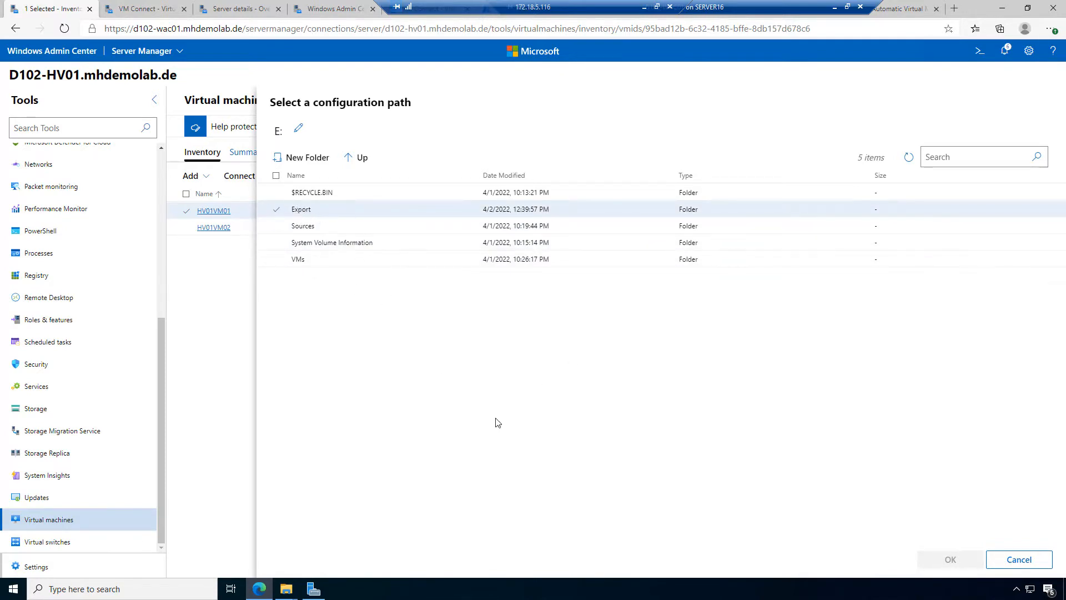
left_click(278, 211)
left_click(278, 211)
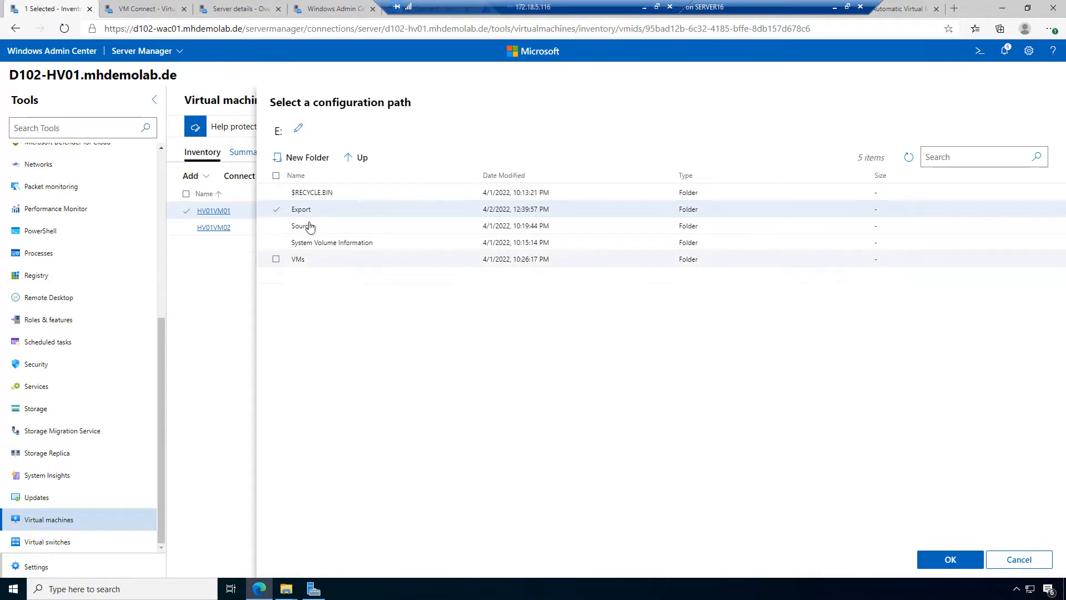
left_click(276, 211)
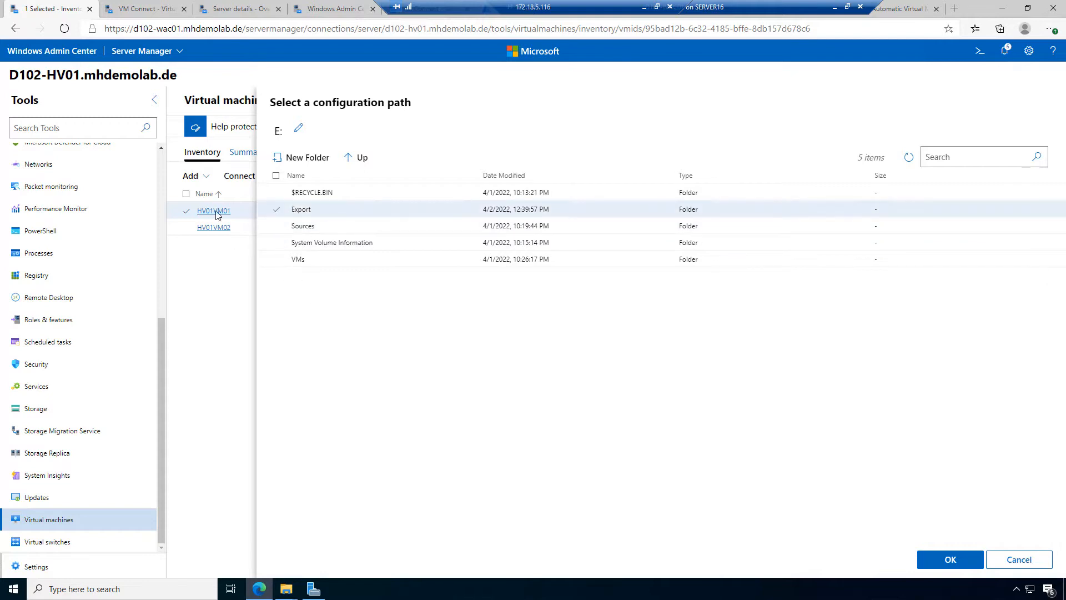
left_click(277, 211)
left_click(277, 211)
left_click(946, 559)
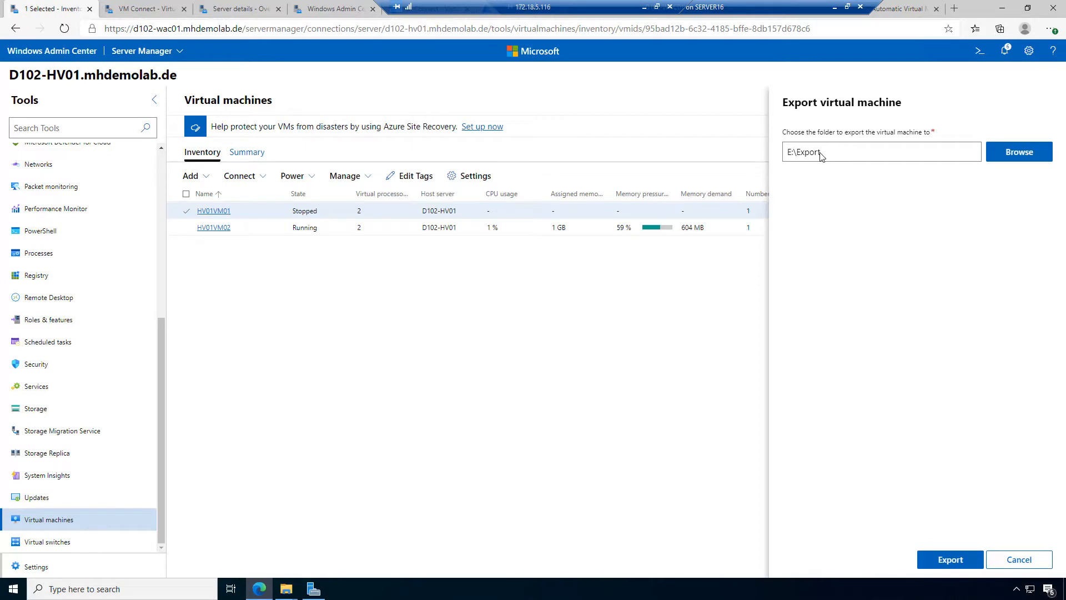
left_click(952, 561)
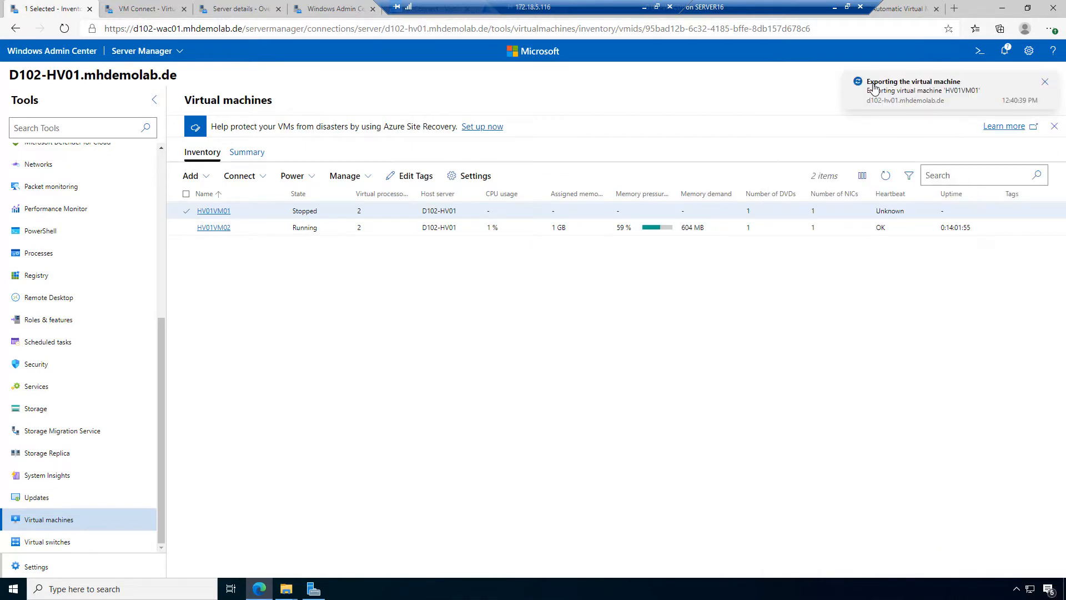
Check the notifications for the status of the HV01VM01 export
left_click(1005, 51)
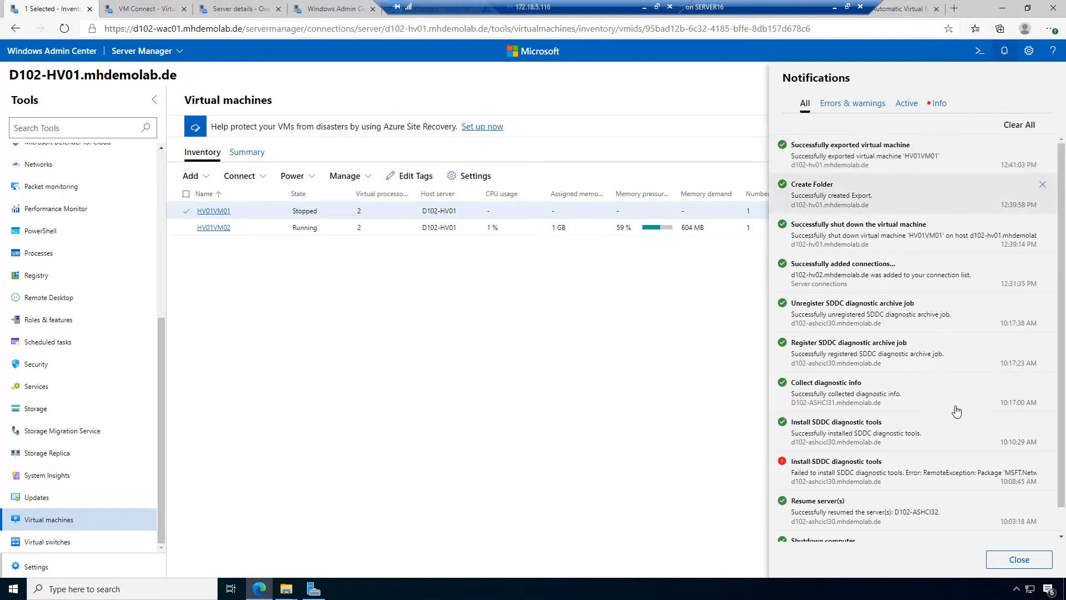
left_click(1020, 559)
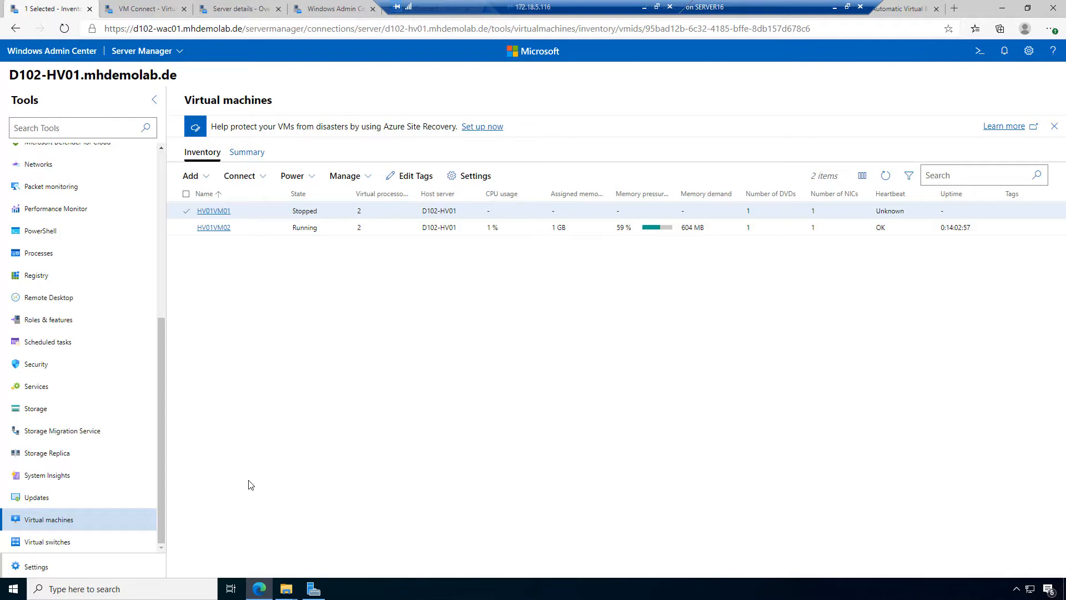
Open a new File Explorer window and browse to the network share \\d102-ashci31\c$
right_click(286, 592)
left_click(280, 528)
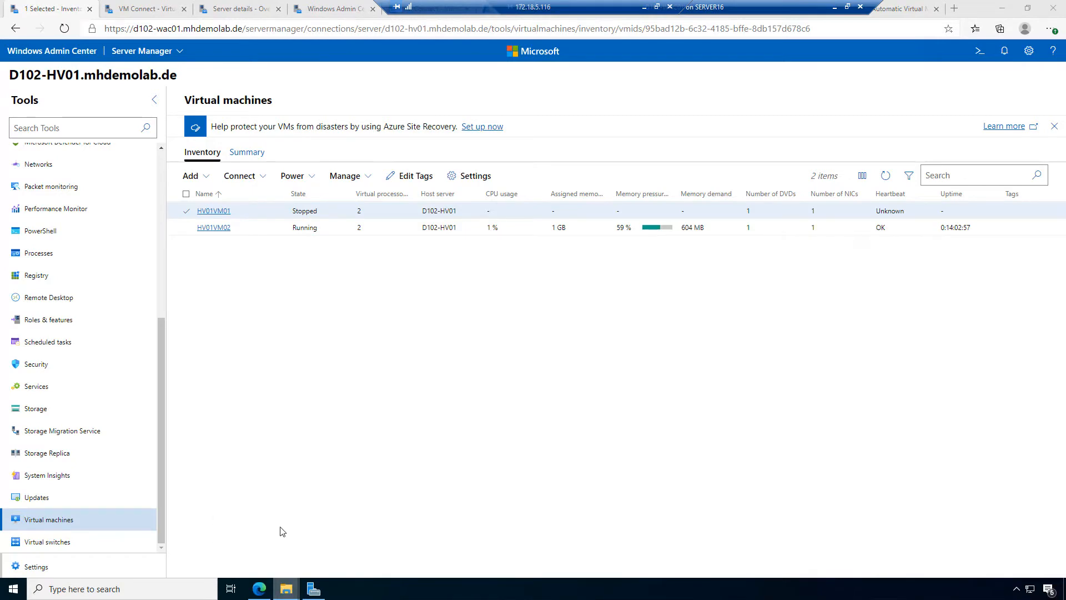
left_click_drag(351, 11, 506, 198)
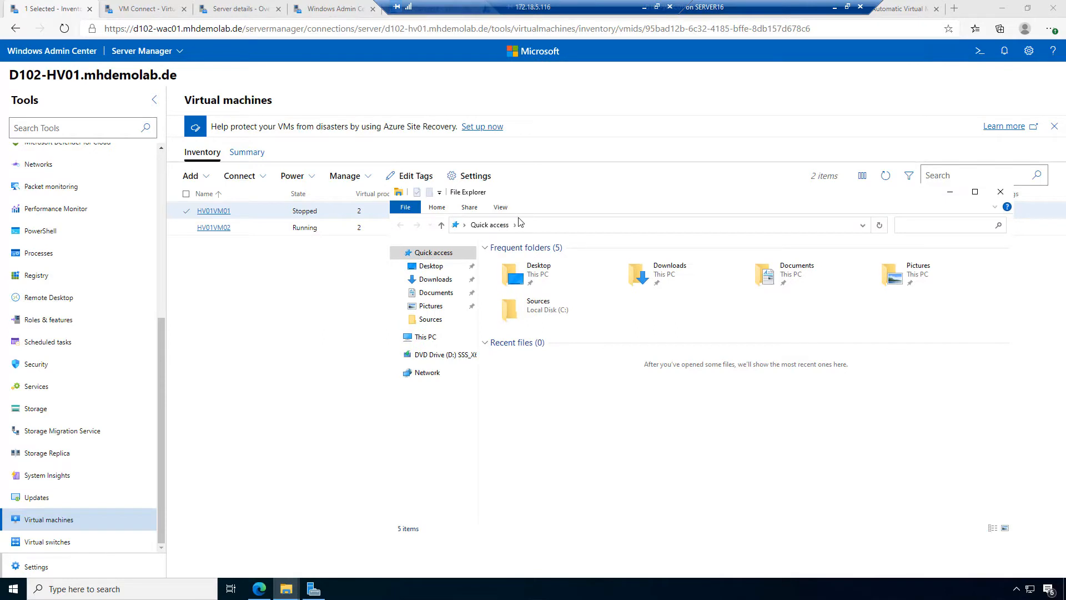
left_click(559, 225)
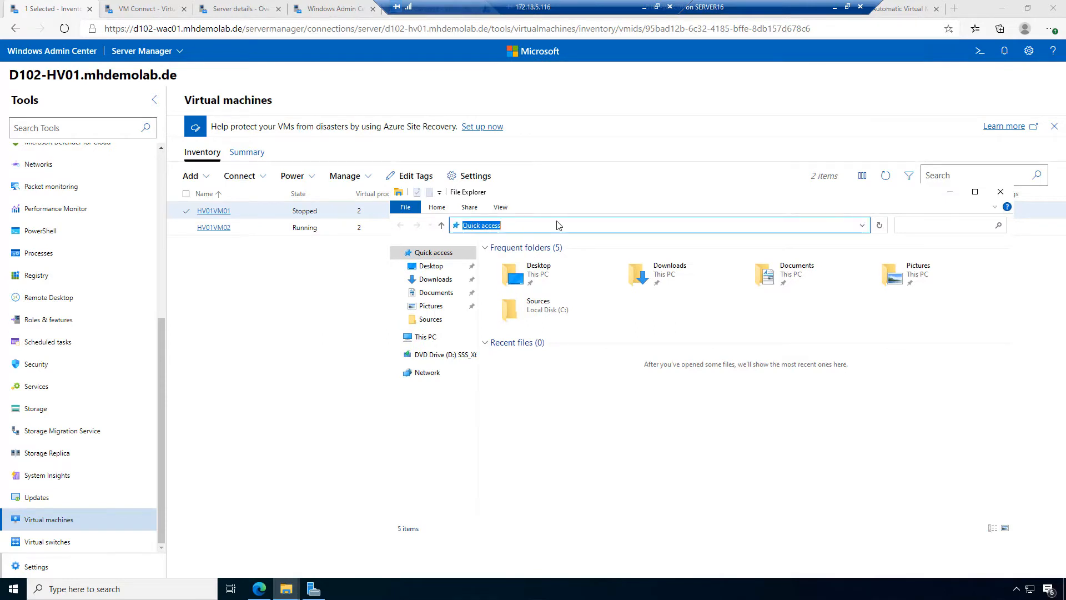
type("\\\\d102-ashci31\\c$")
key("Return")
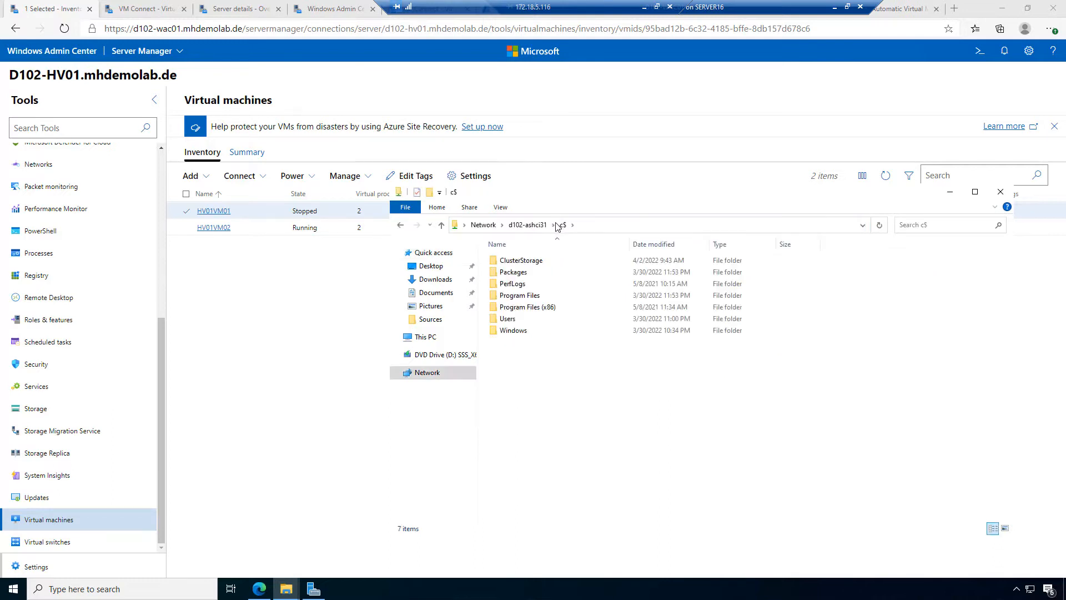
Open the ClusterStorage\Volume01\VMs folder, then move the window aside and narrow it to leave room for a second one
double_click(534, 261)
double_click(536, 267)
double_click(529, 274)
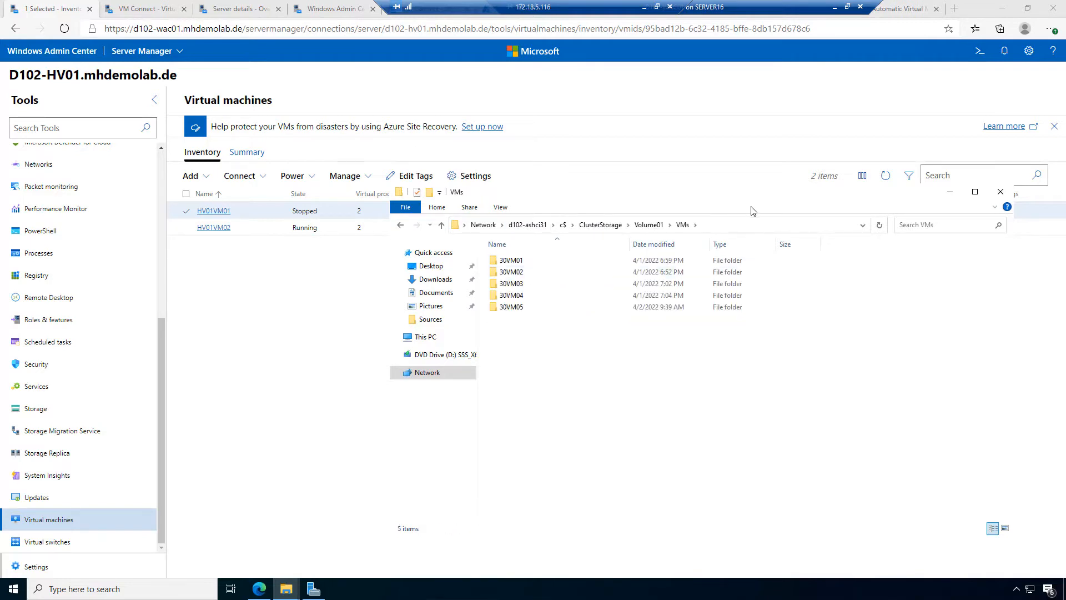
left_click_drag(637, 218, 388, 206)
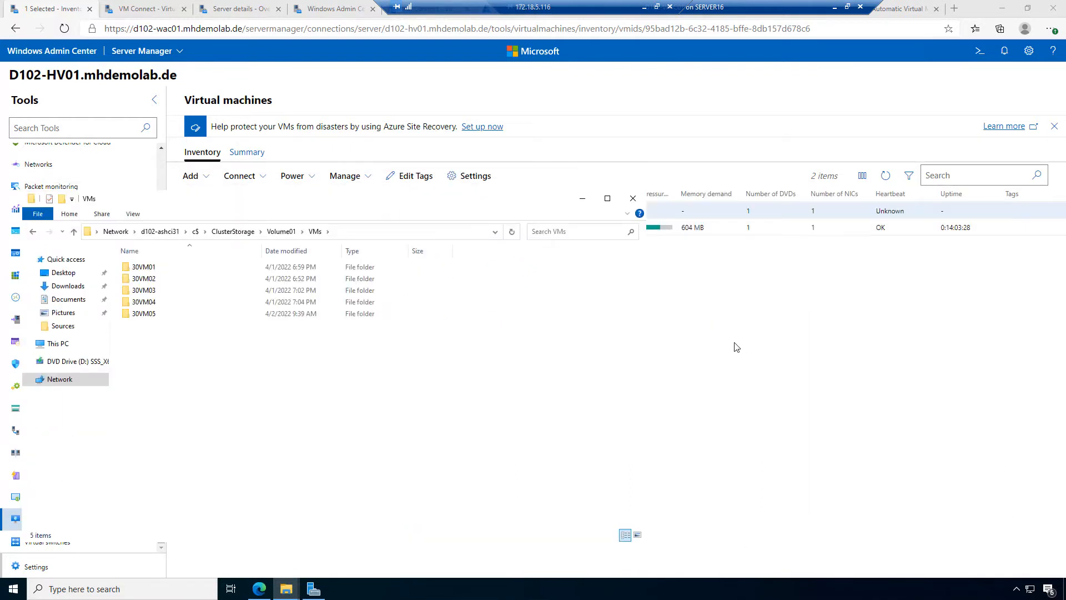
left_click_drag(646, 306, 444, 300)
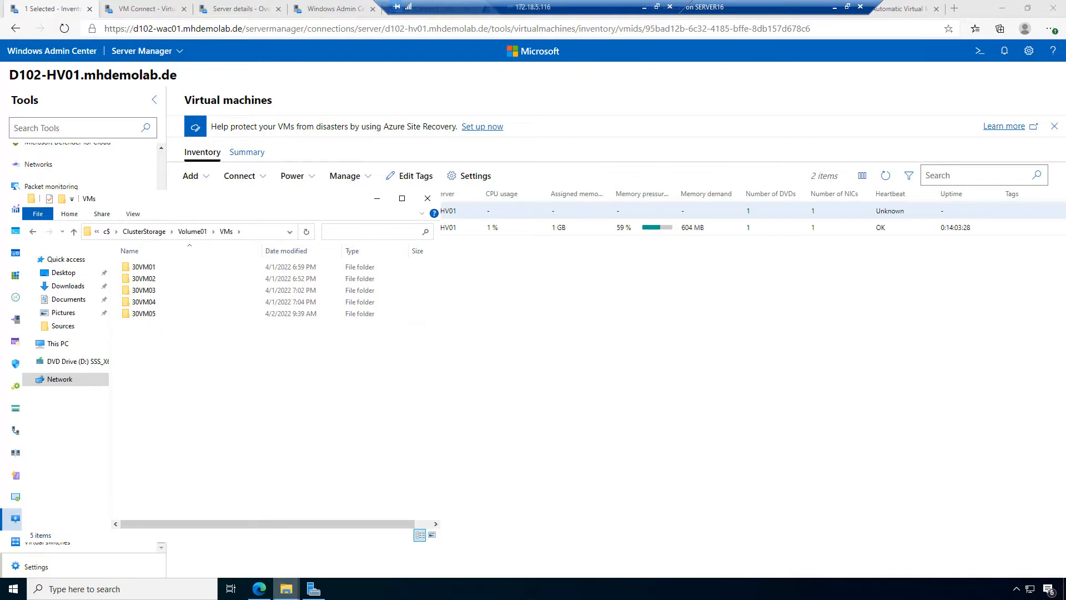
Open a second File Explorer window beside the first, browse to \\d102-hv01\e$\Export and select the HV01VM01 folder
left_click(283, 592)
right_click(283, 592)
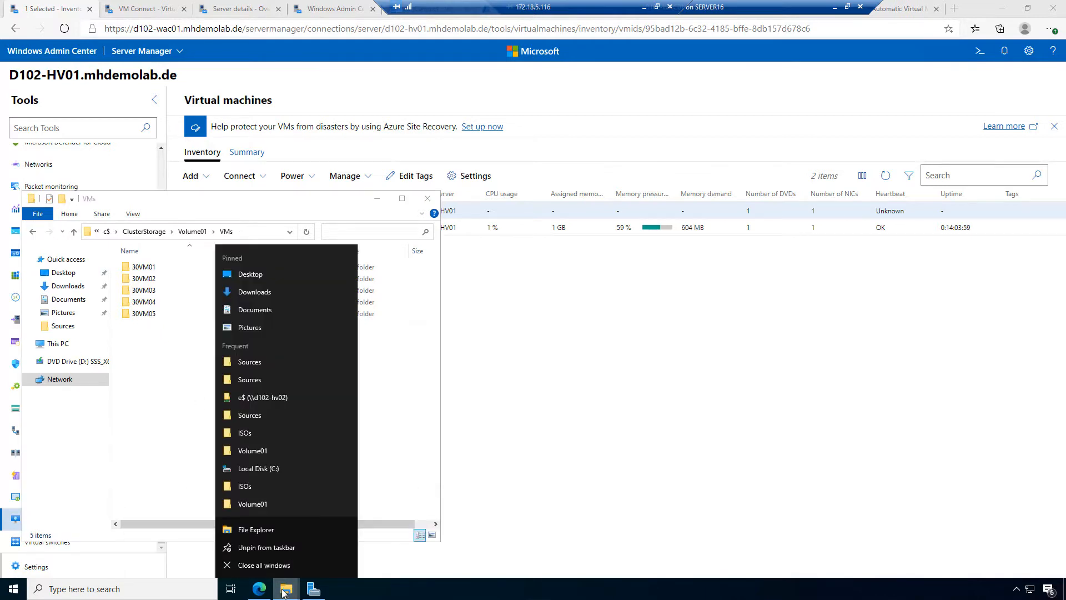
left_click(273, 528)
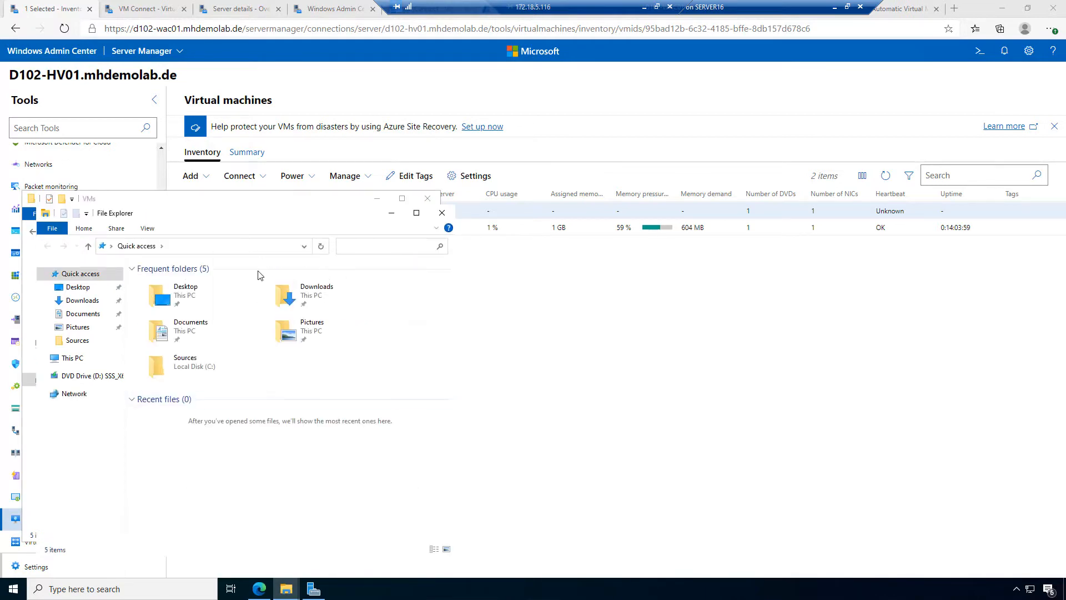
left_click_drag(219, 214, 762, 188)
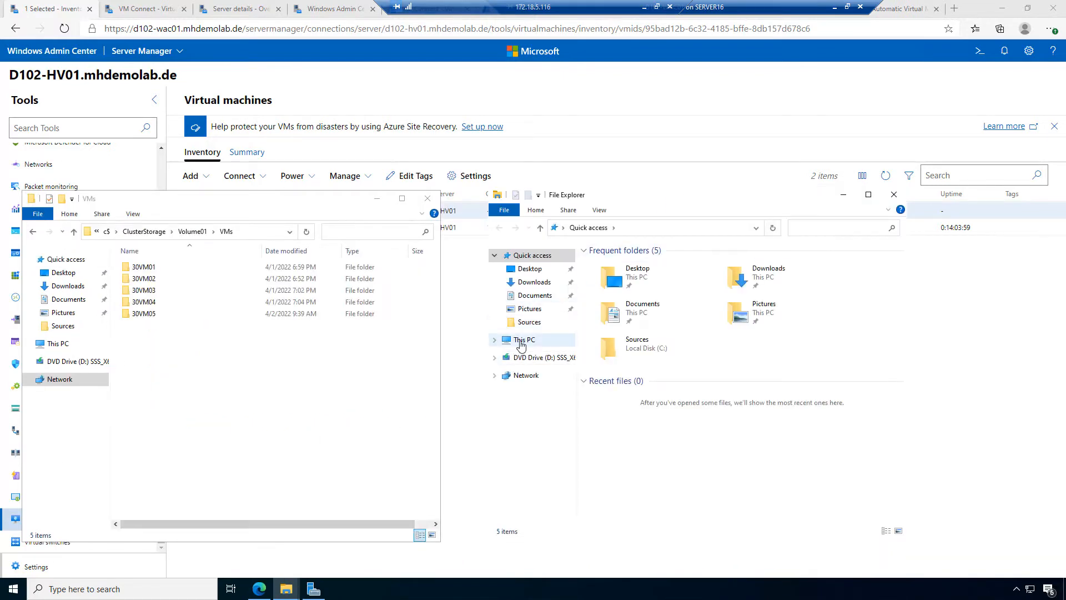
left_click(520, 340)
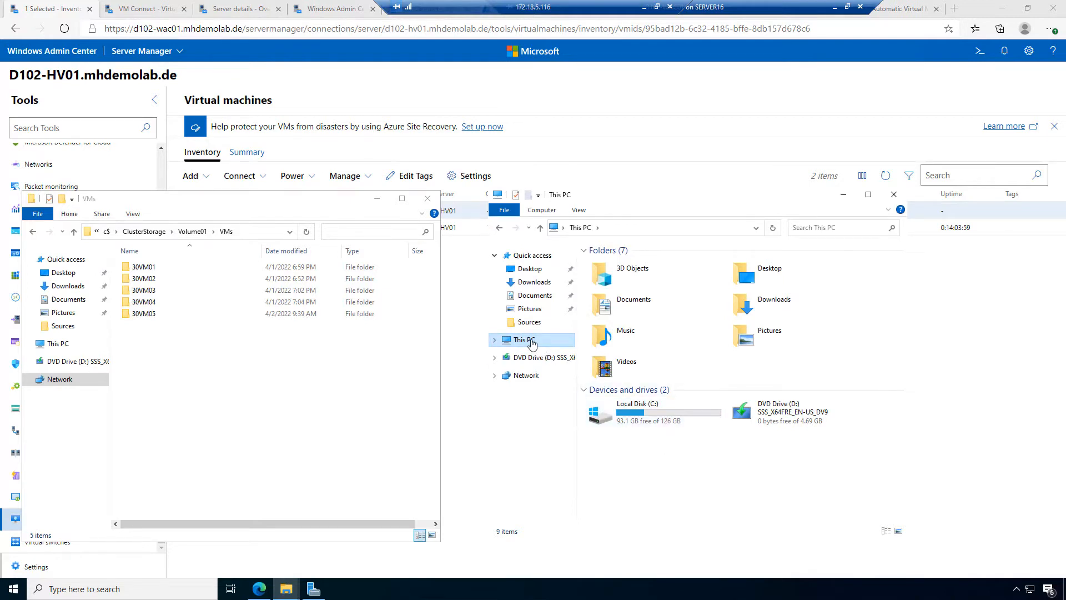
left_click(631, 225)
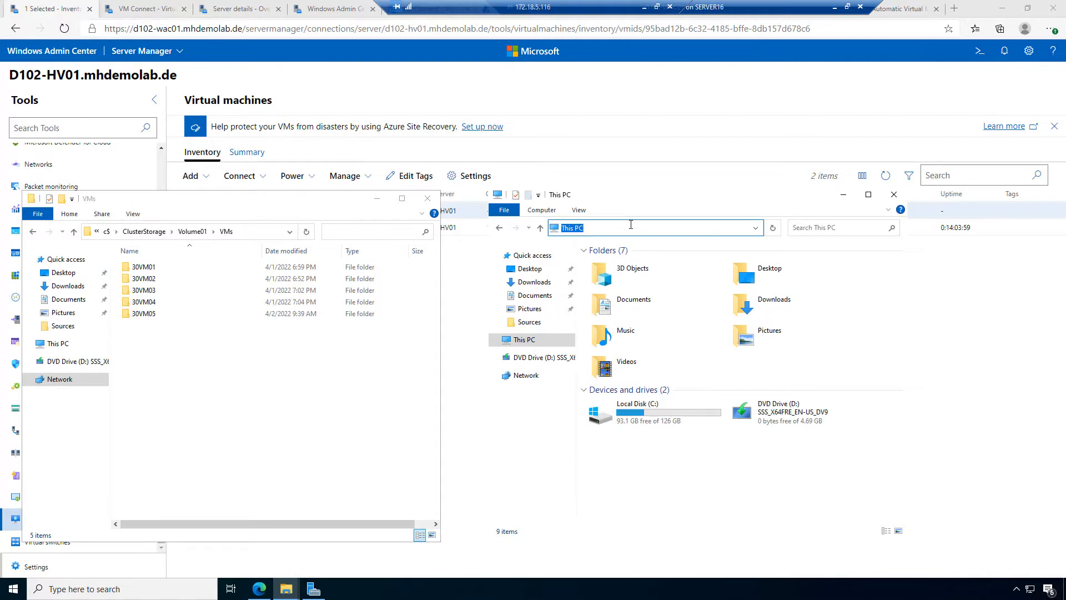
type("\\\\d102-hv01\\e$")
key("Return")
double_click(618, 264)
left_click(631, 269)
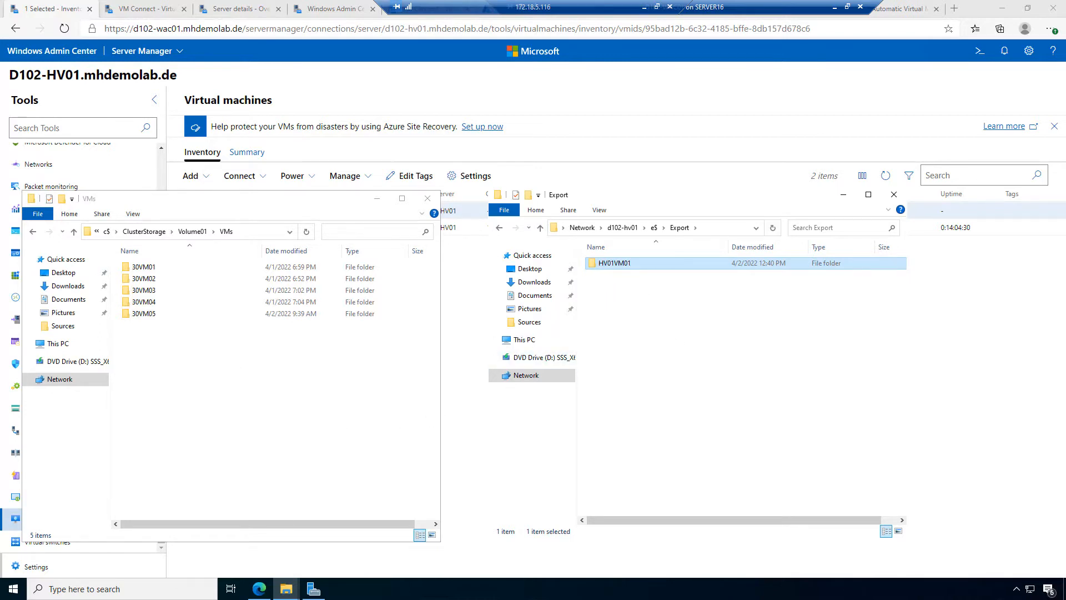
left_click(516, 597)
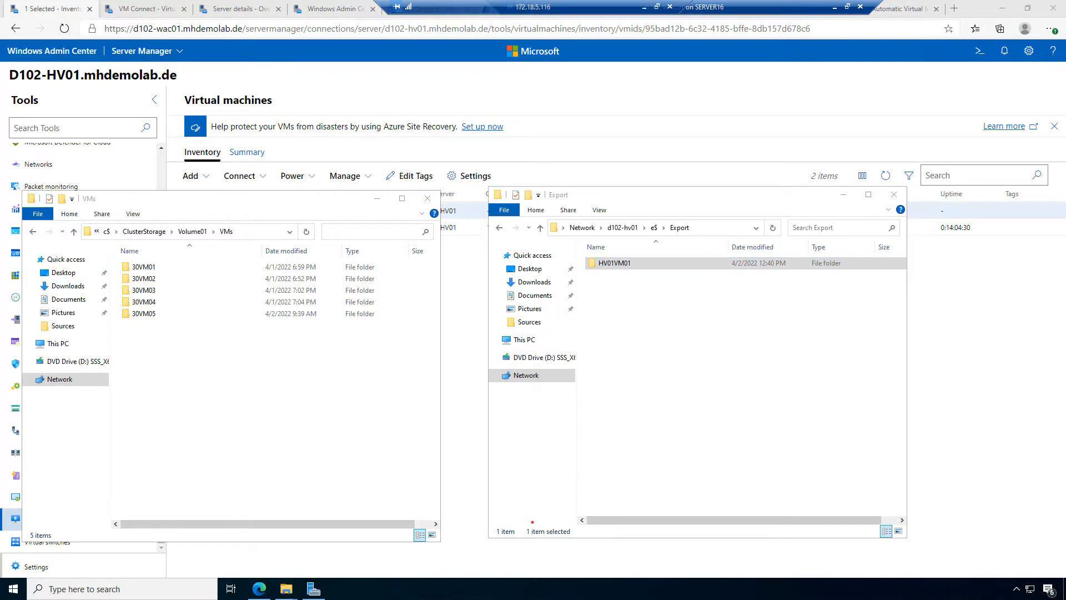
mouse_move(611, 272)
left_mouse_down()
mouse_move(564, 371)
mouse_move(383, 396)
mouse_move(216, 328)
mouse_move(160, 325)
mouse_move(176, 338)
left_mouse_up()
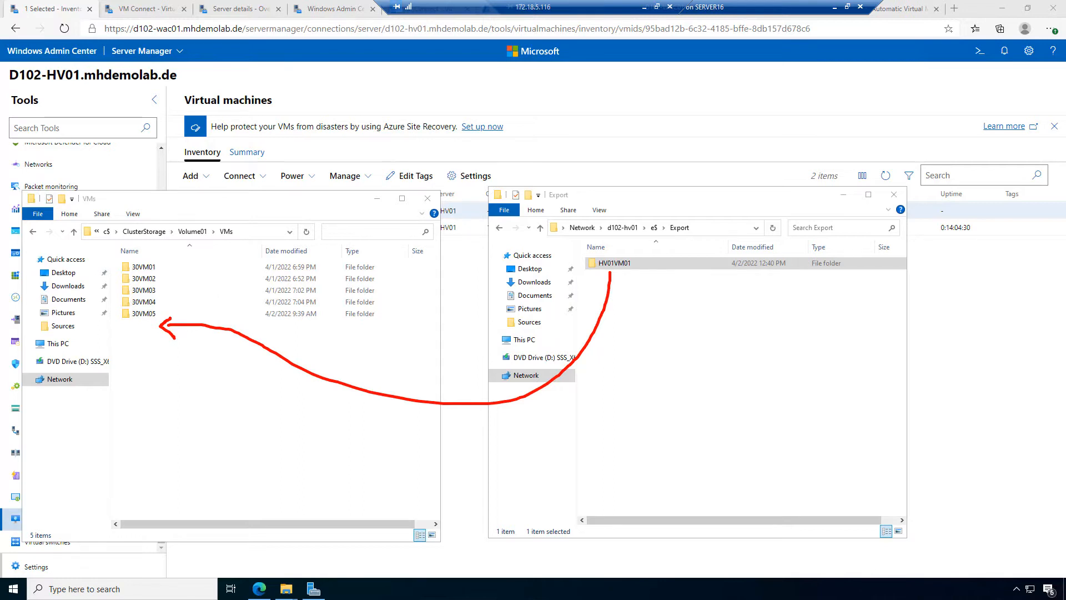
key("Escape")
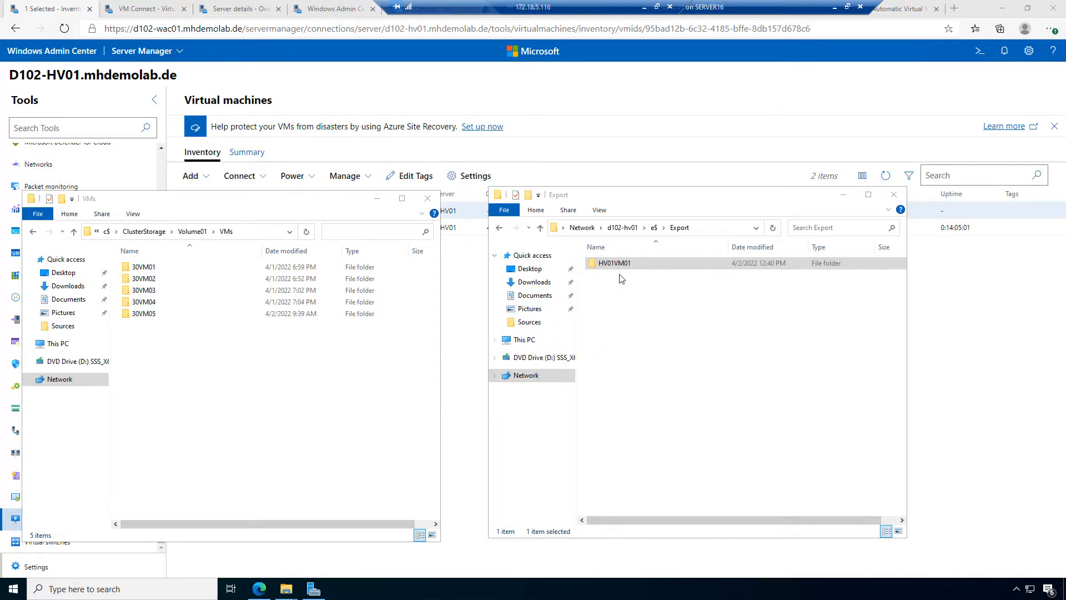
Copy the exported HV01VM01 folder into the cluster volume's VMs folder and return to Windows Admin Center
mouse_move(632, 261)
left_mouse_down()
mouse_move(625, 349)
mouse_move(281, 464)
mouse_move(184, 404)
left_mouse_up()
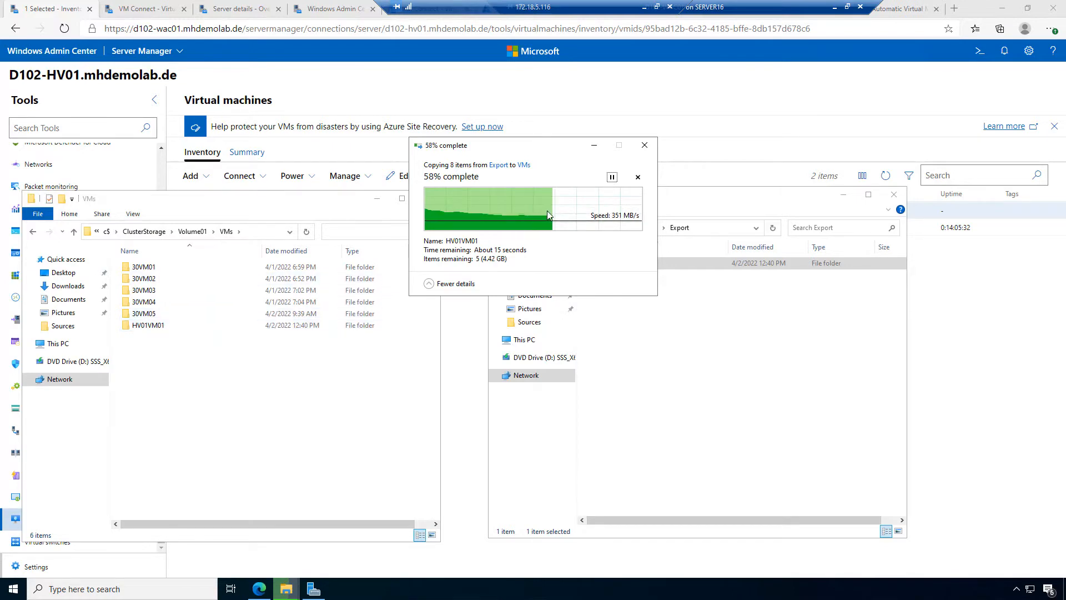
left_click(558, 85)
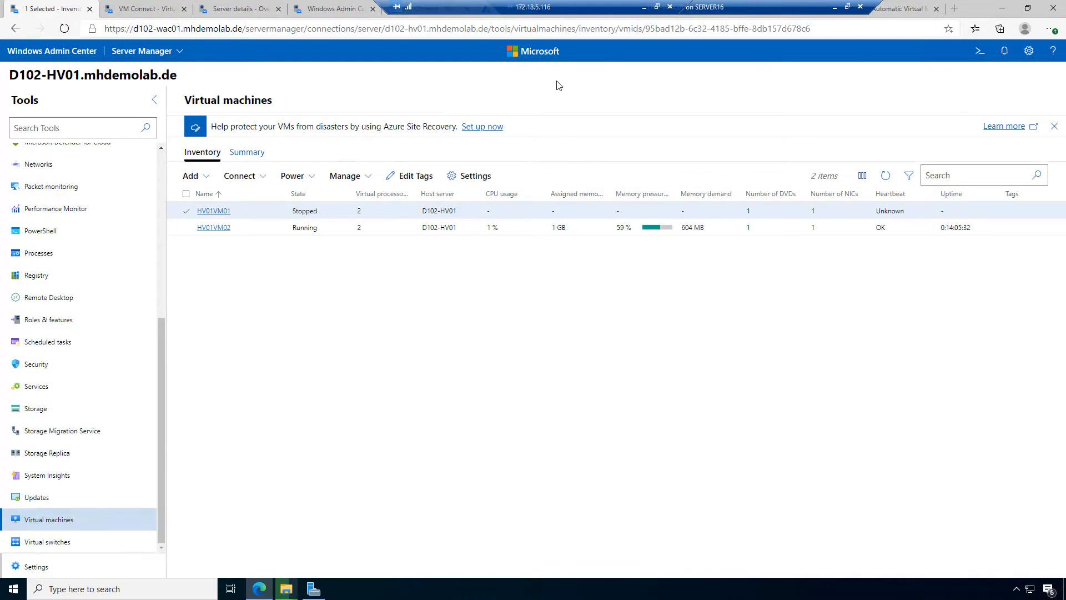
Examine the properties of HV01VM01, especially its generation, and return to the virtual machine inventory
left_click(204, 215)
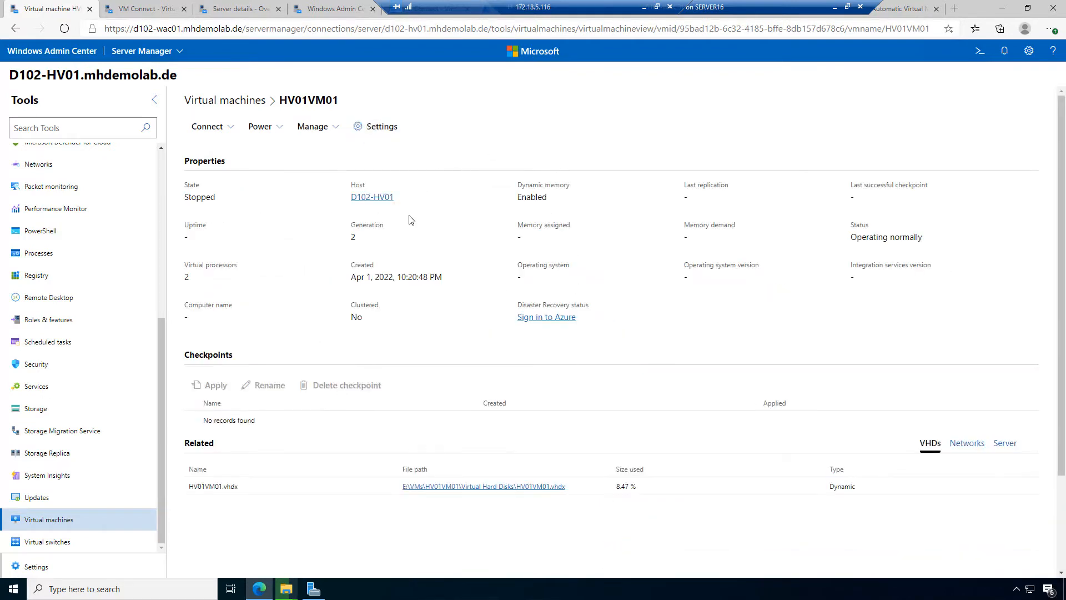
left_click_drag(351, 245, 362, 245)
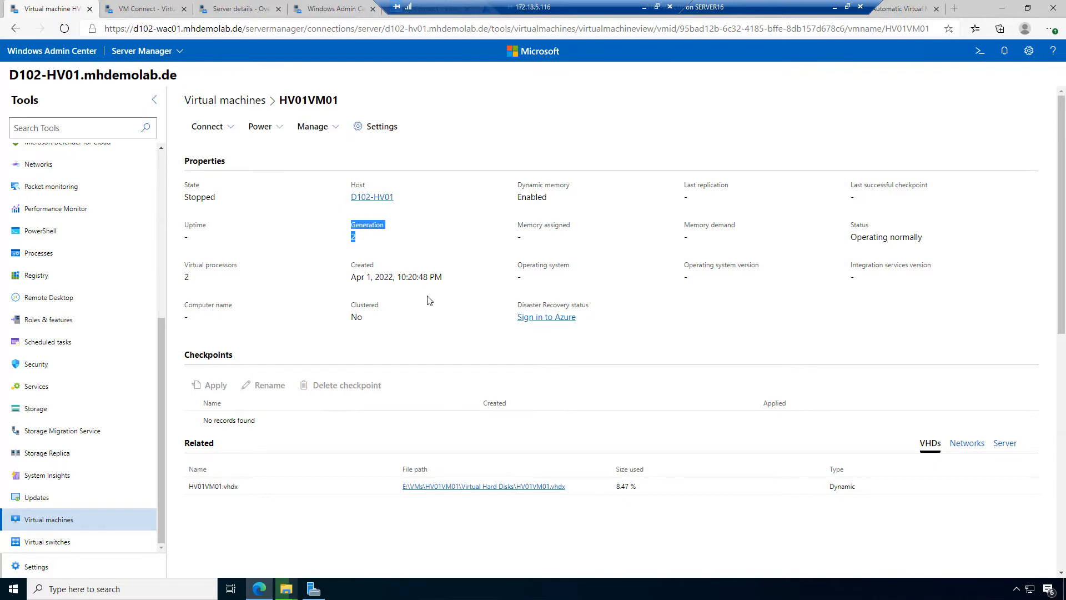
scroll(430, 301, "down", 4)
scroll(428, 301, "down", 3)
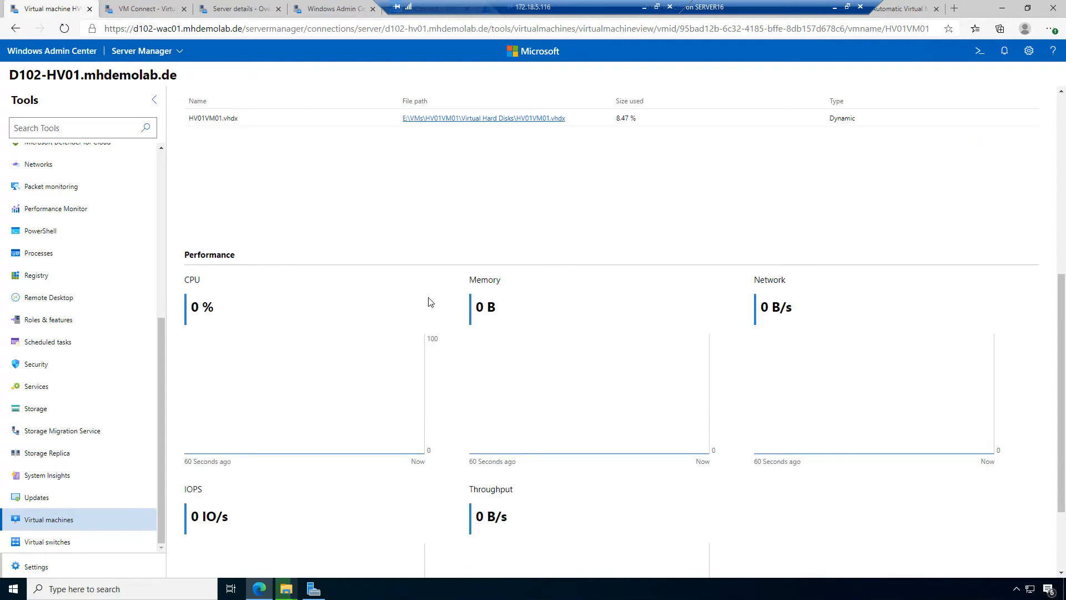
scroll(429, 302, "up", 7)
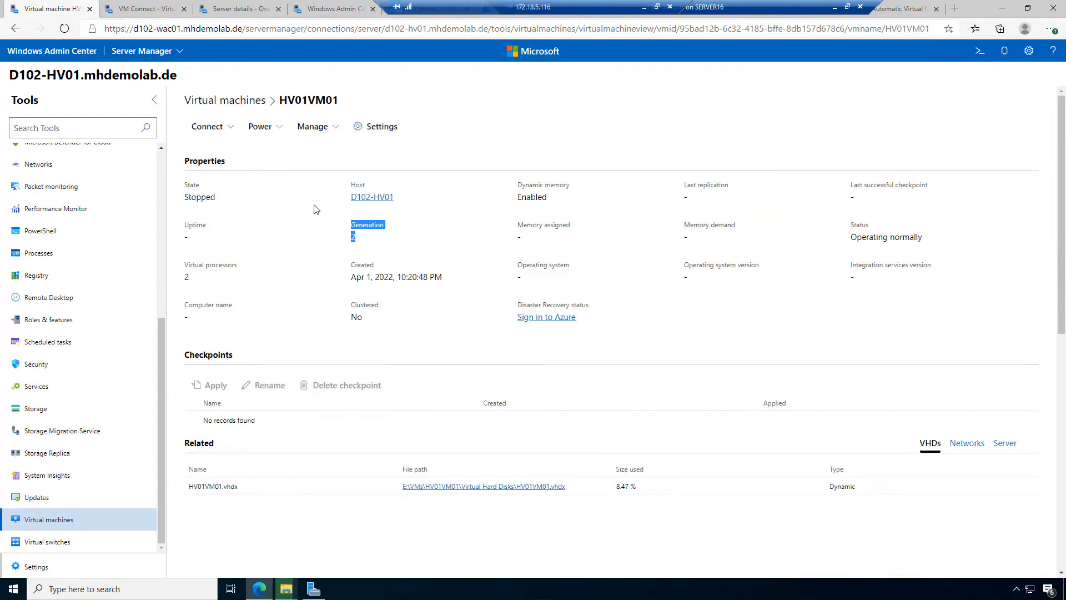
left_click(245, 103)
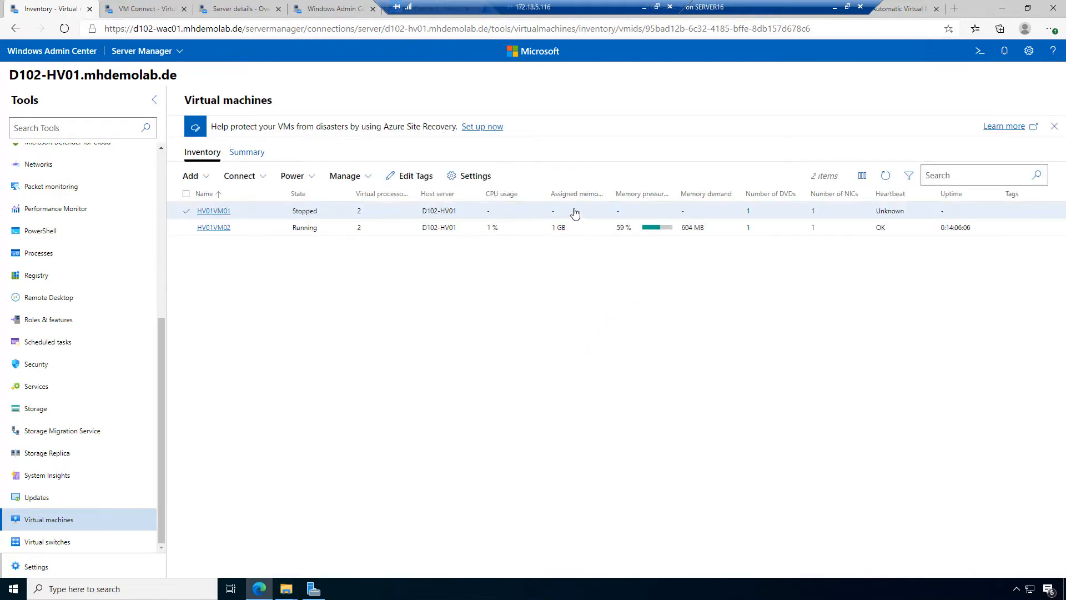
Add a Generation column to the virtual machine inventory table and save the layout
left_click(863, 176)
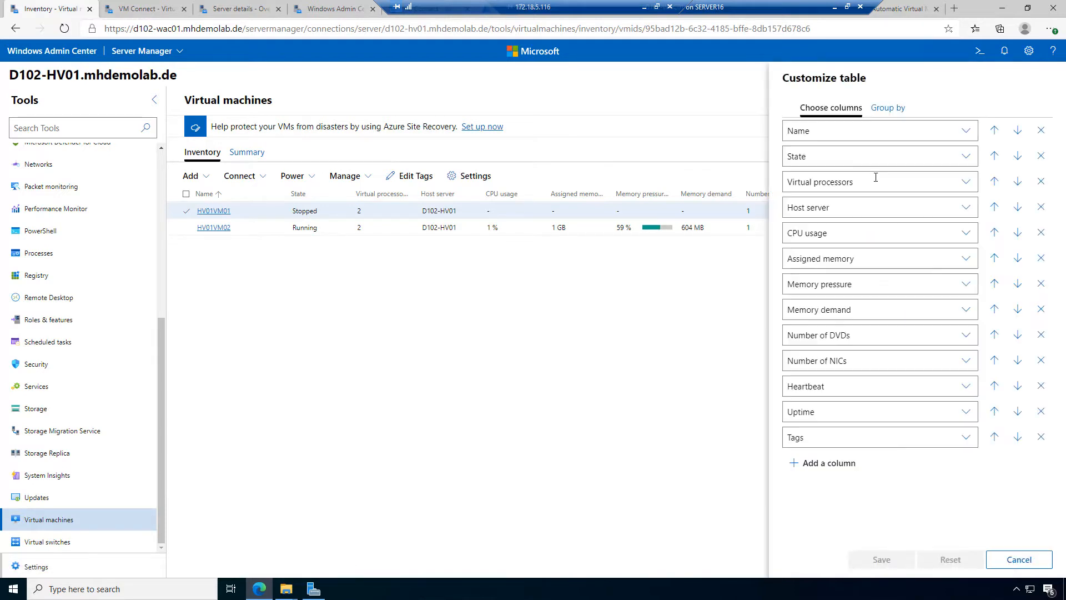
left_click(821, 463)
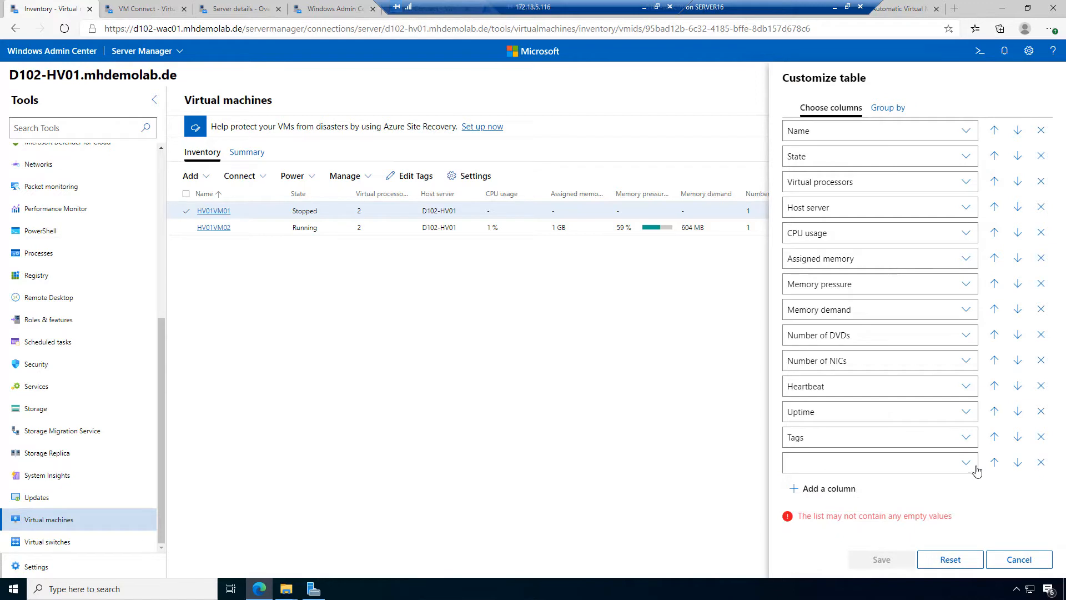
left_click(967, 463)
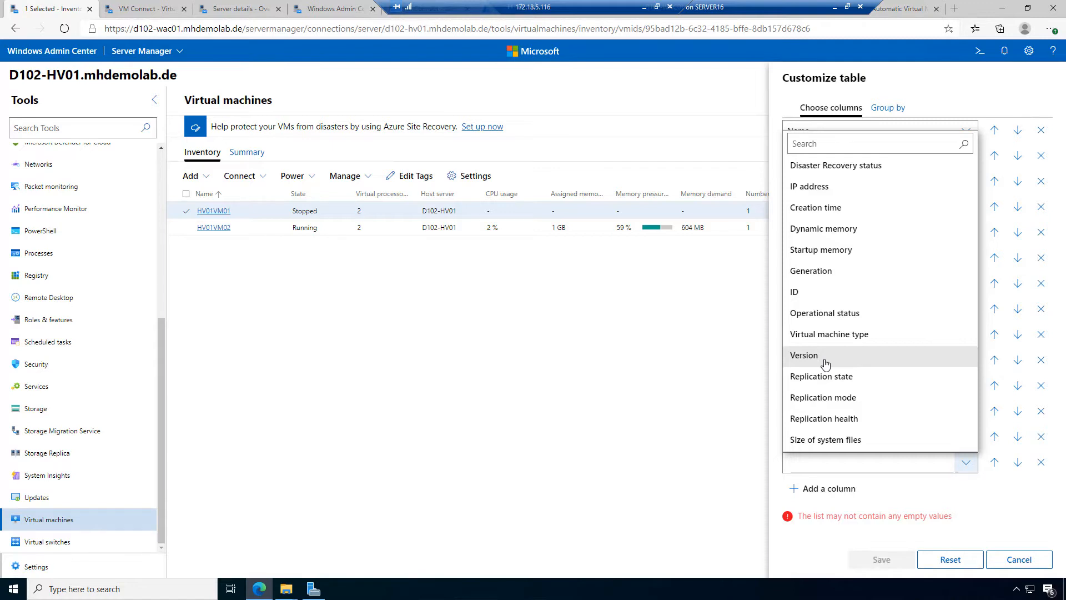
left_click(812, 271)
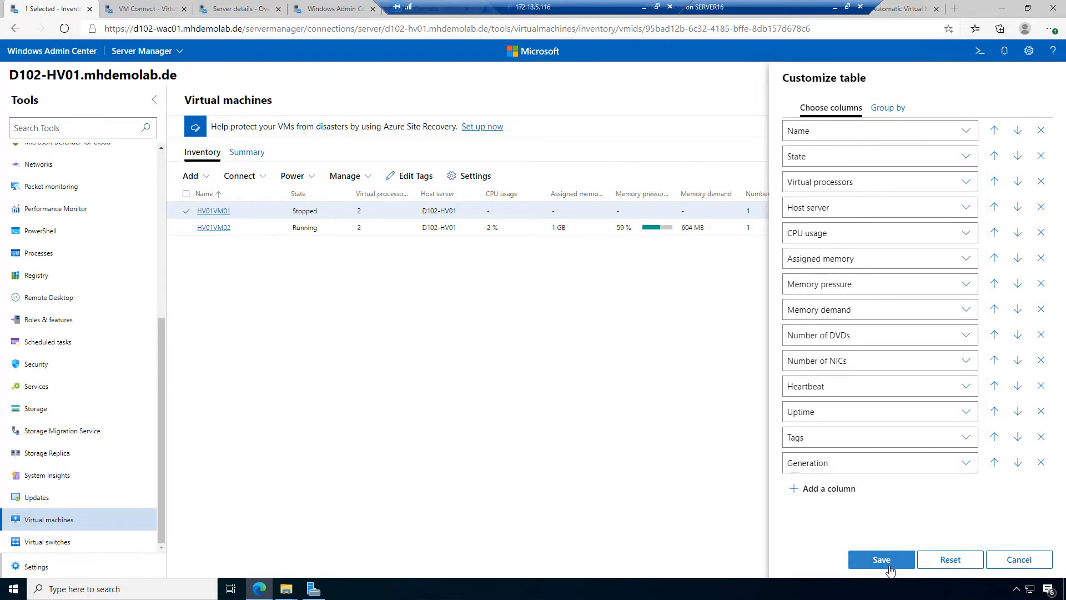
left_click(882, 560)
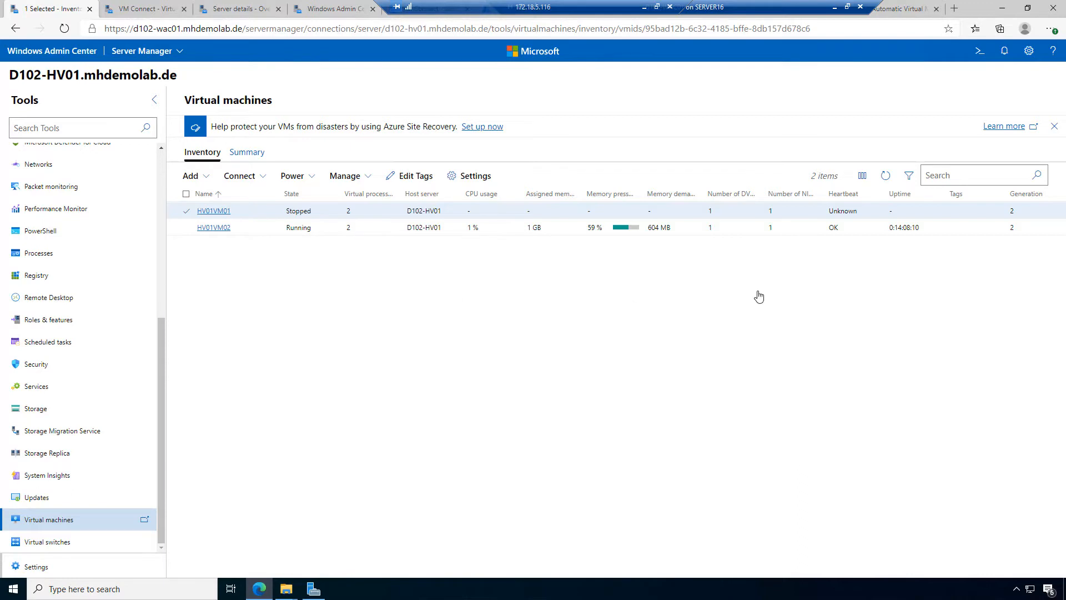
Add a Version column to the virtual machine inventory table and save the layout
left_click(862, 176)
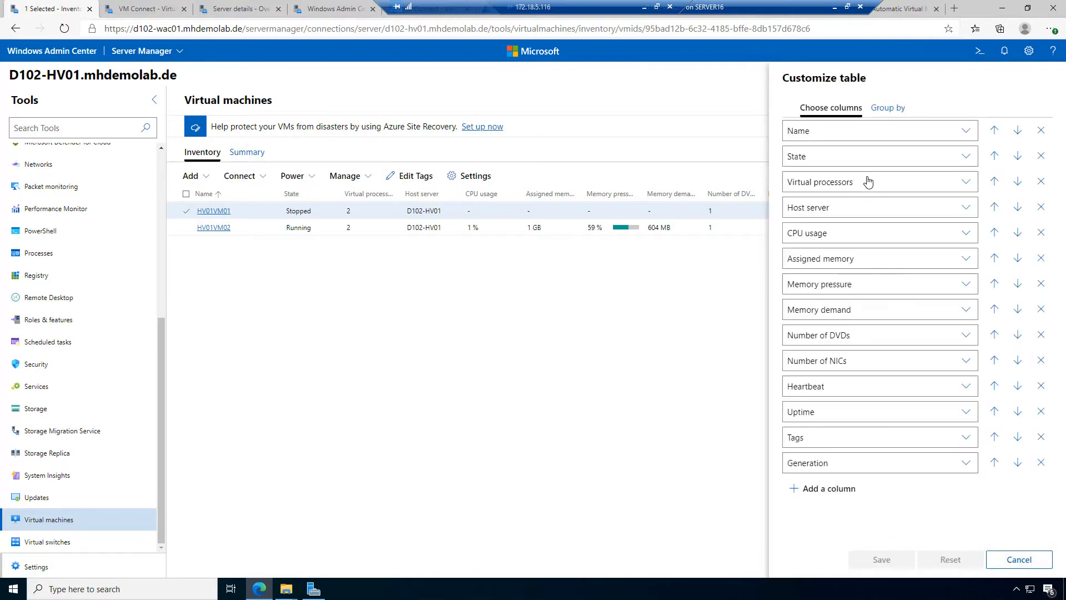
left_click(824, 488)
left_click(956, 488)
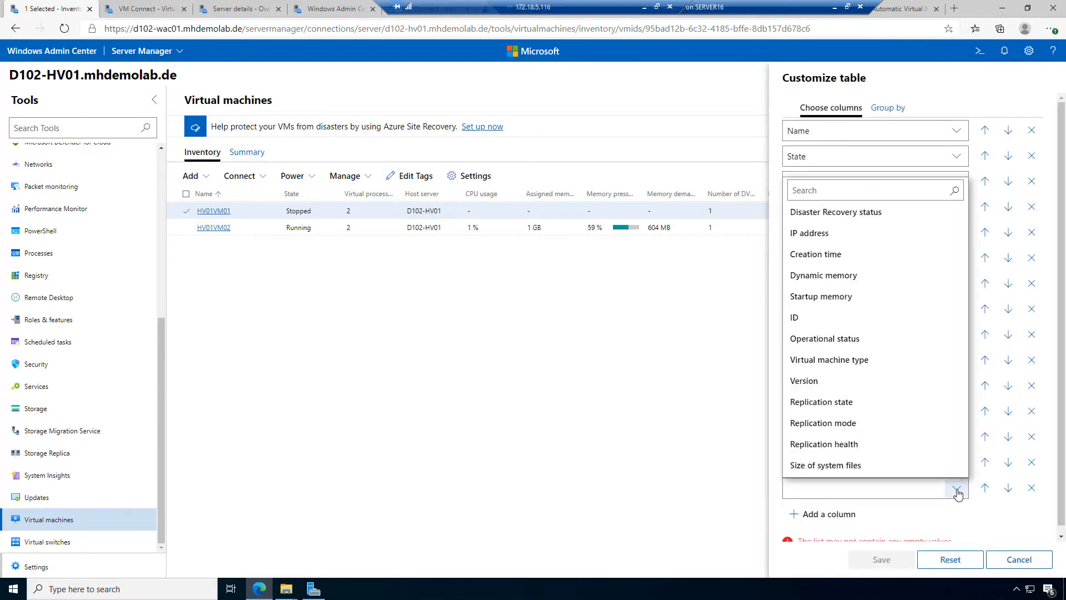
left_click(833, 383)
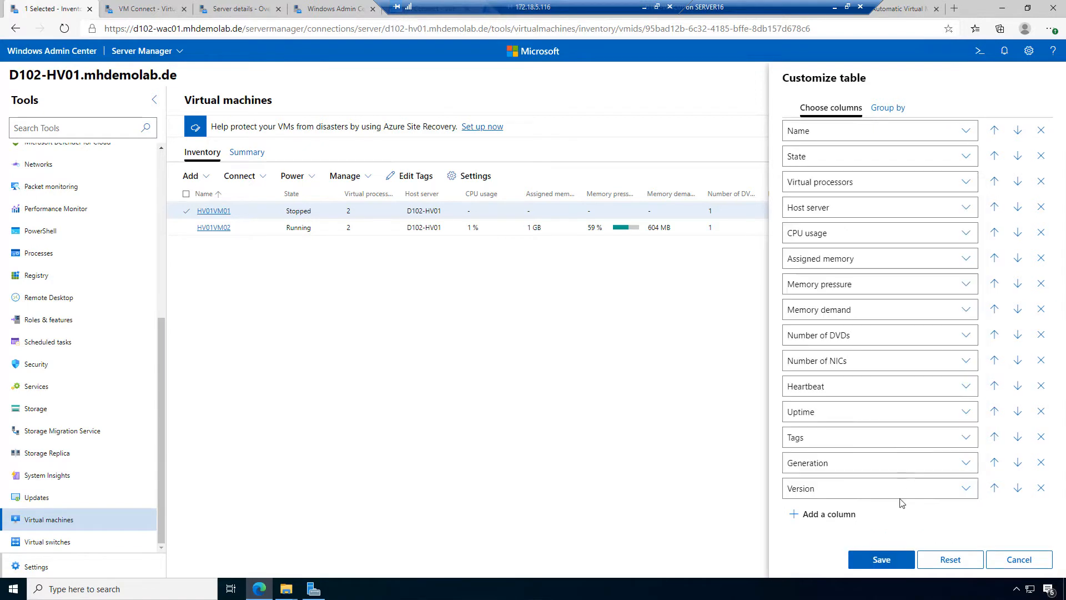
left_click(884, 558)
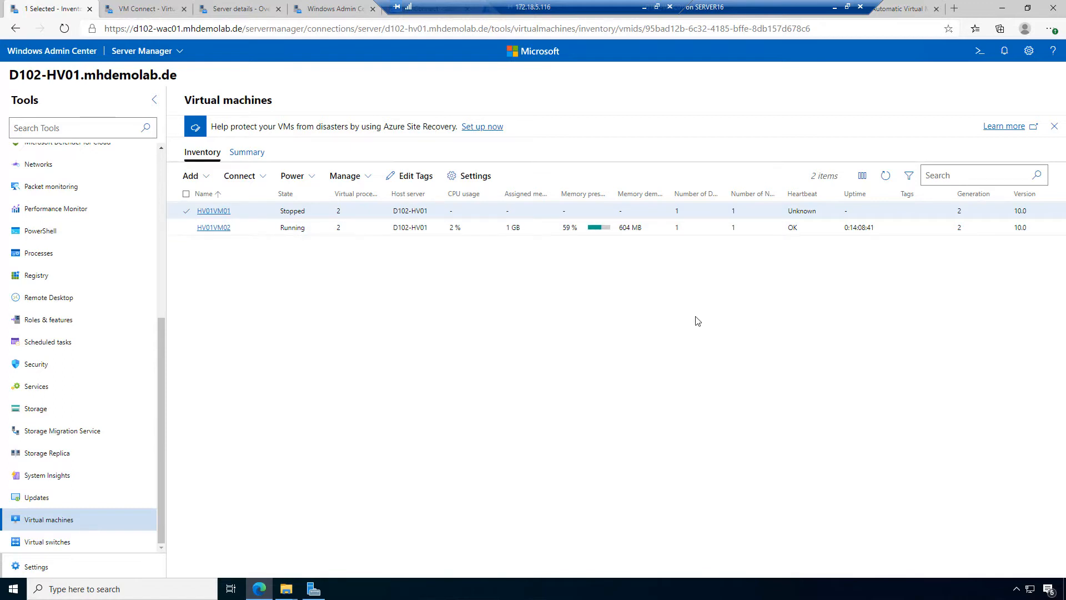
Connect to the server cluster d102-ashcicl30.mhdemolab.de and open its virtual machine inventory
left_click(60, 54)
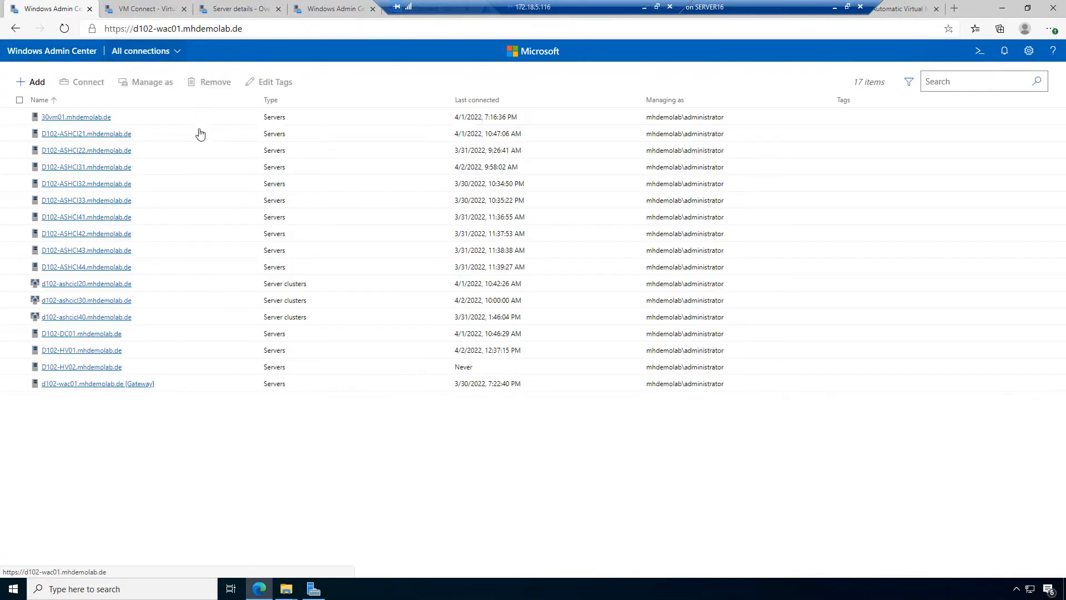
left_click(103, 300)
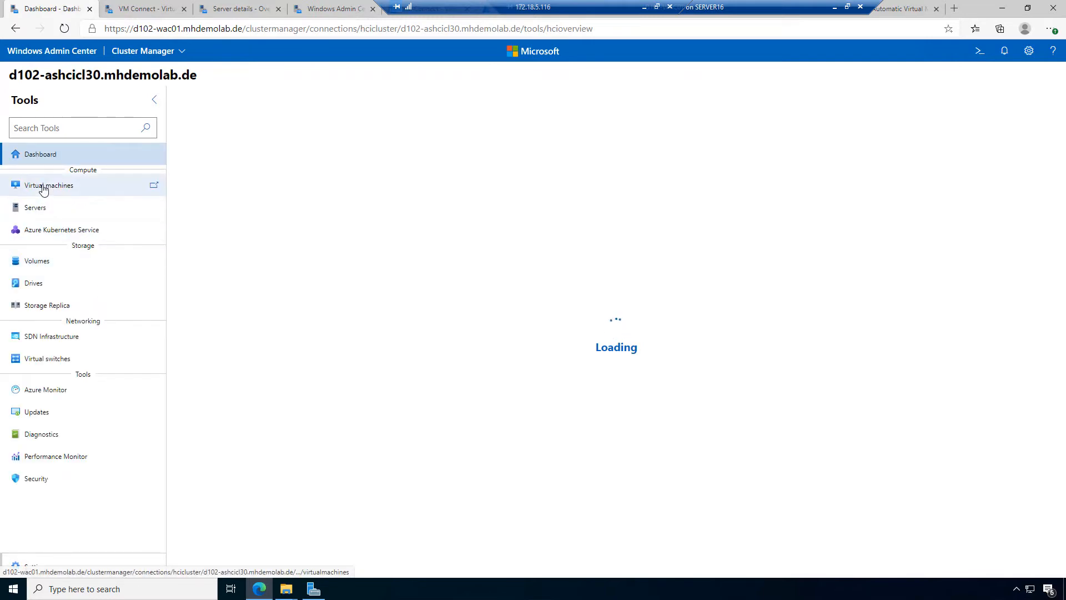
left_click(43, 190)
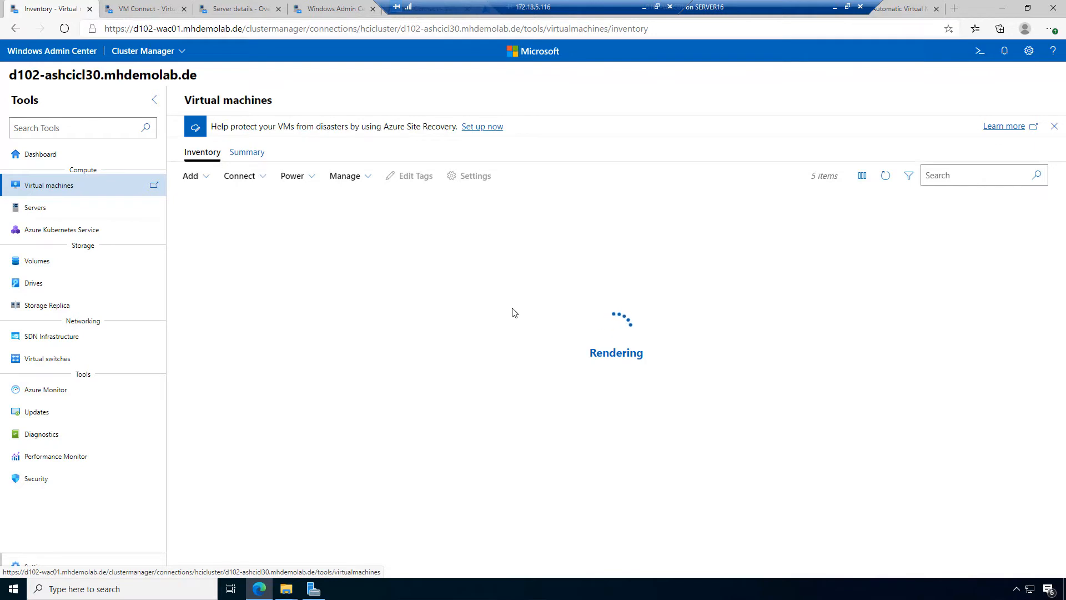
Start importing a virtual machine into the cluster and browse to C:\ClusterStorage\Volume01\VMs\HV01VM01
left_click(207, 179)
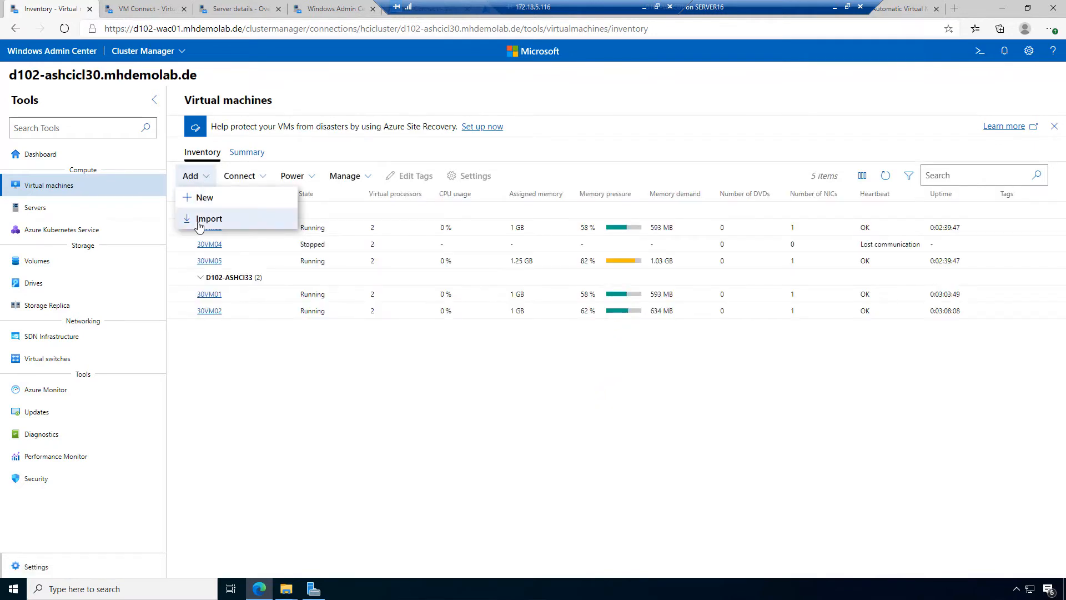
left_click(301, 478)
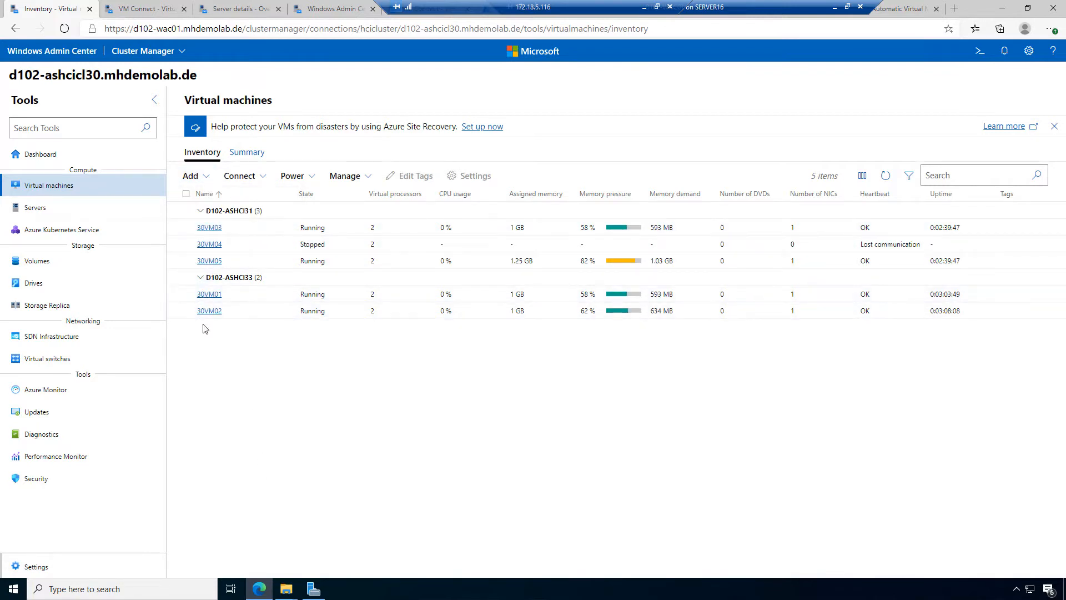
left_click(204, 177)
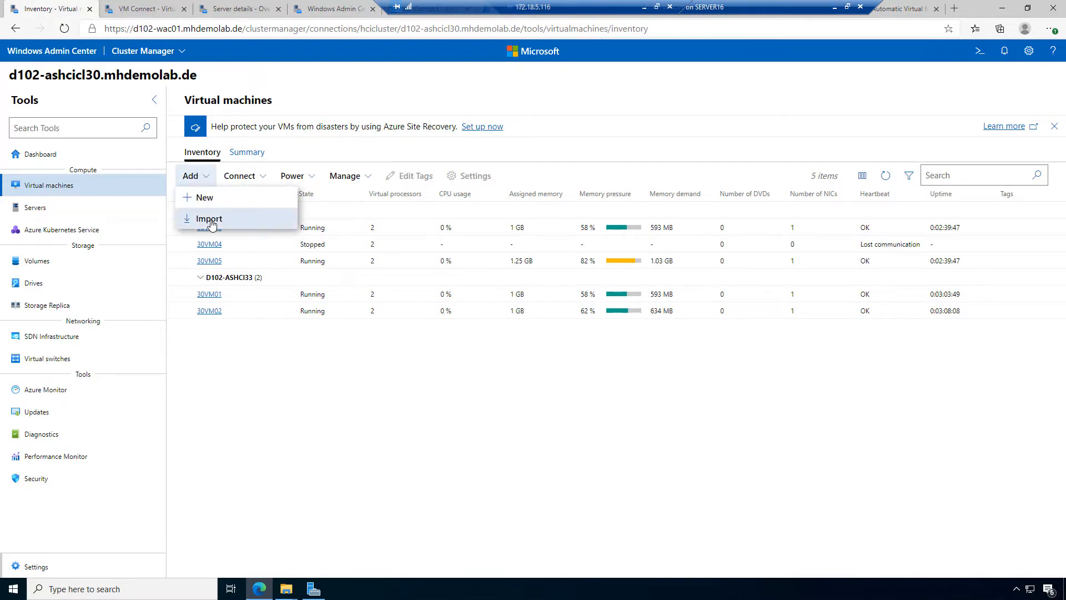
left_click(209, 219)
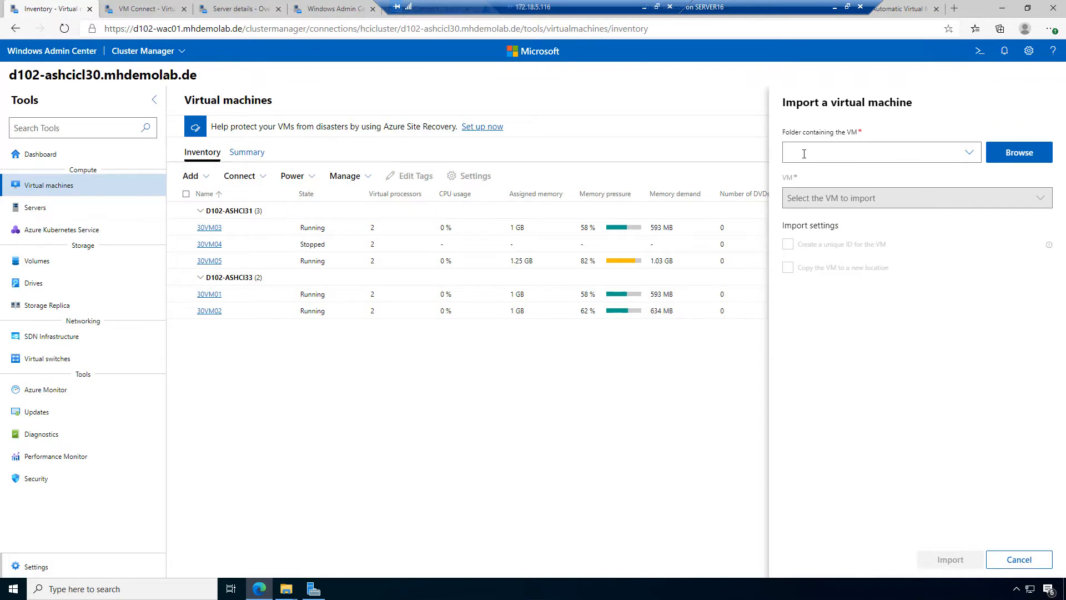
left_click(1022, 157)
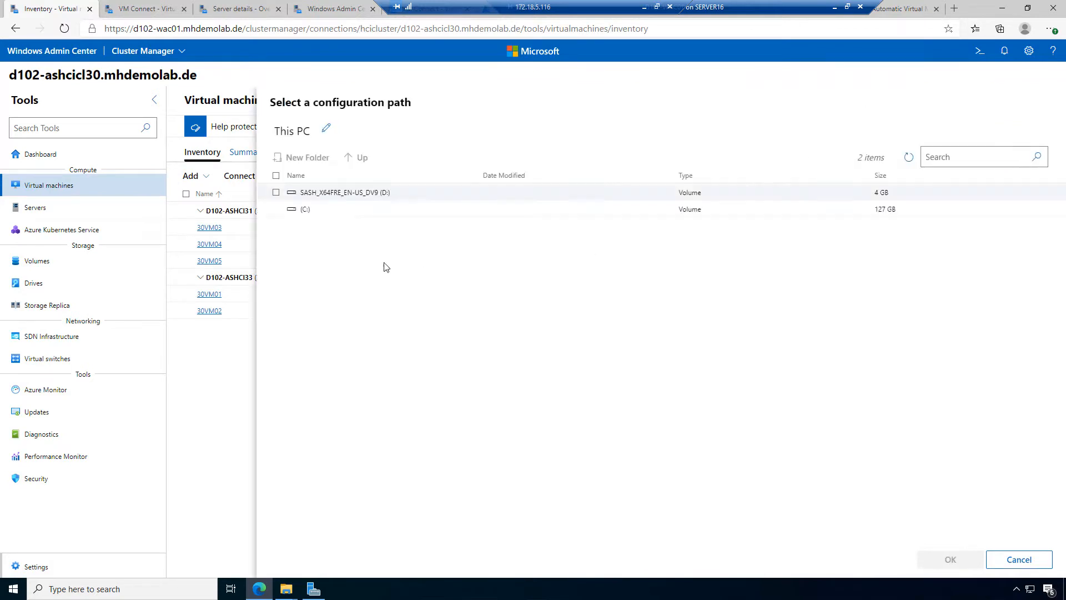
double_click(291, 210)
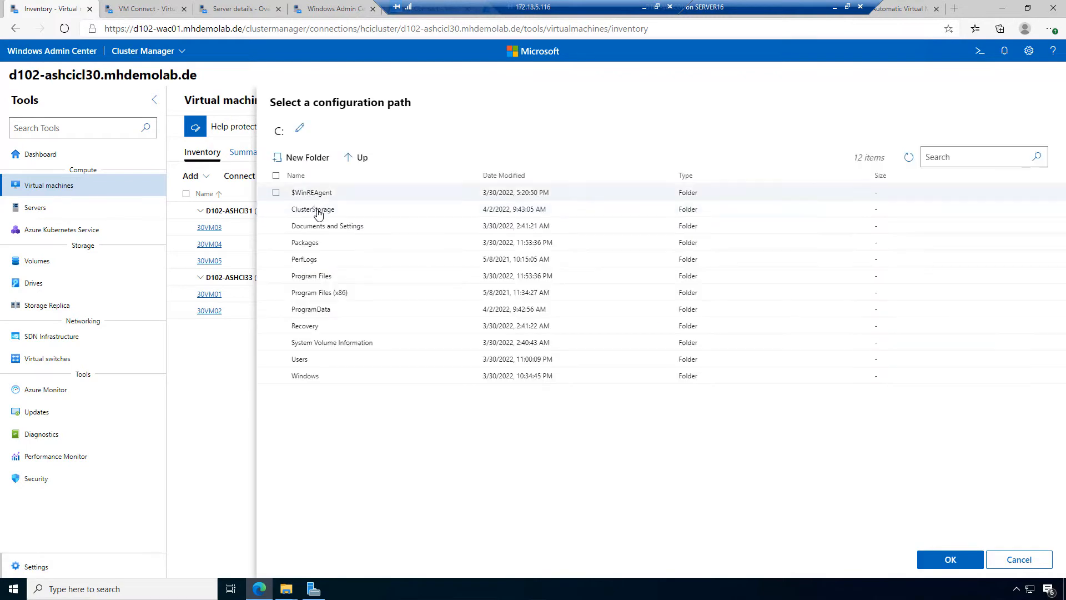
double_click(321, 211)
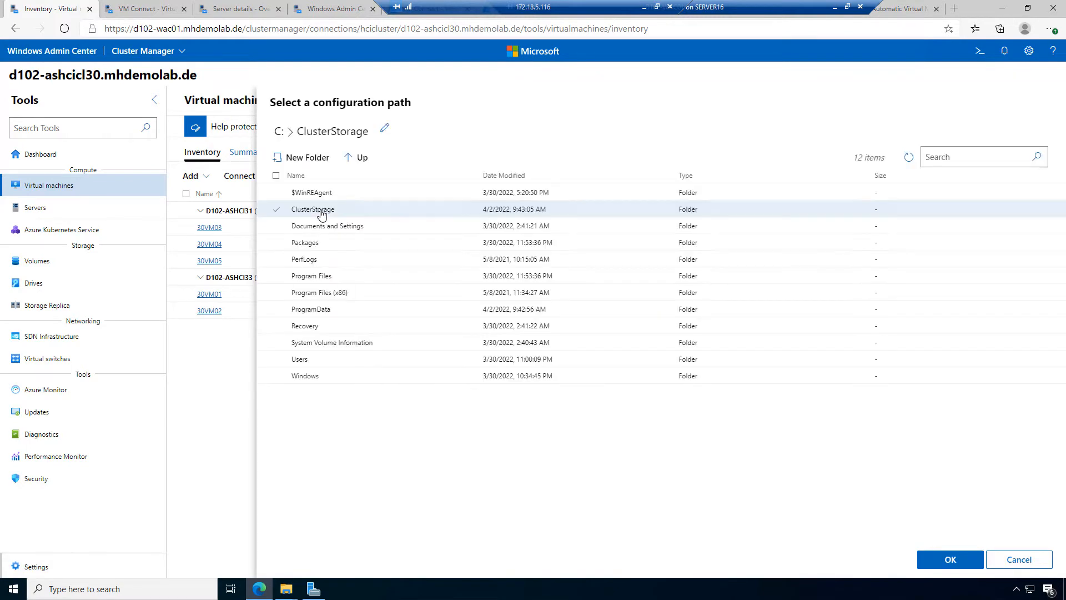
double_click(309, 194)
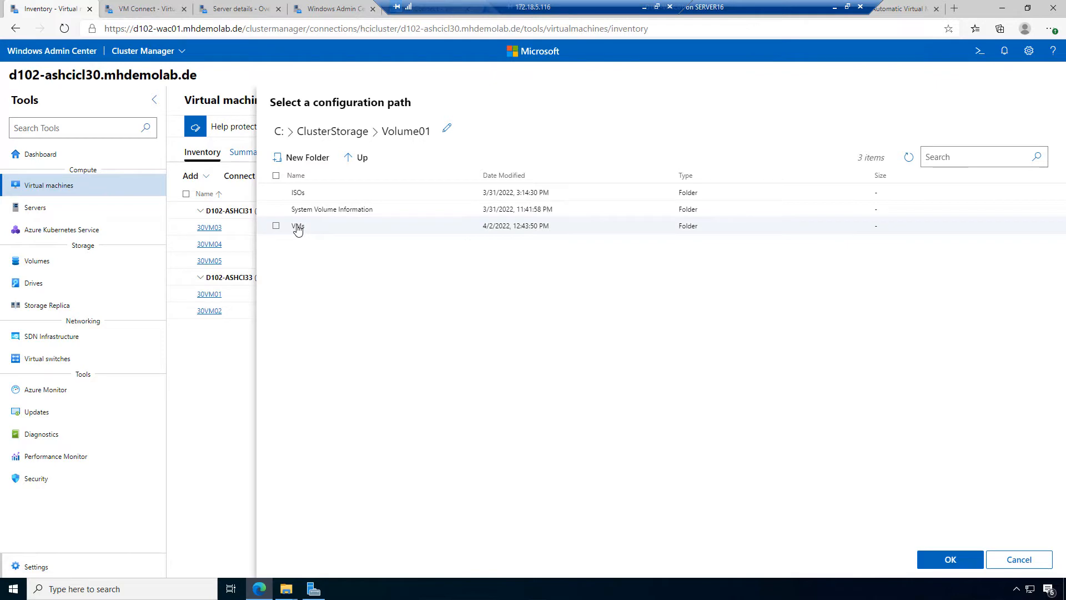
double_click(297, 227)
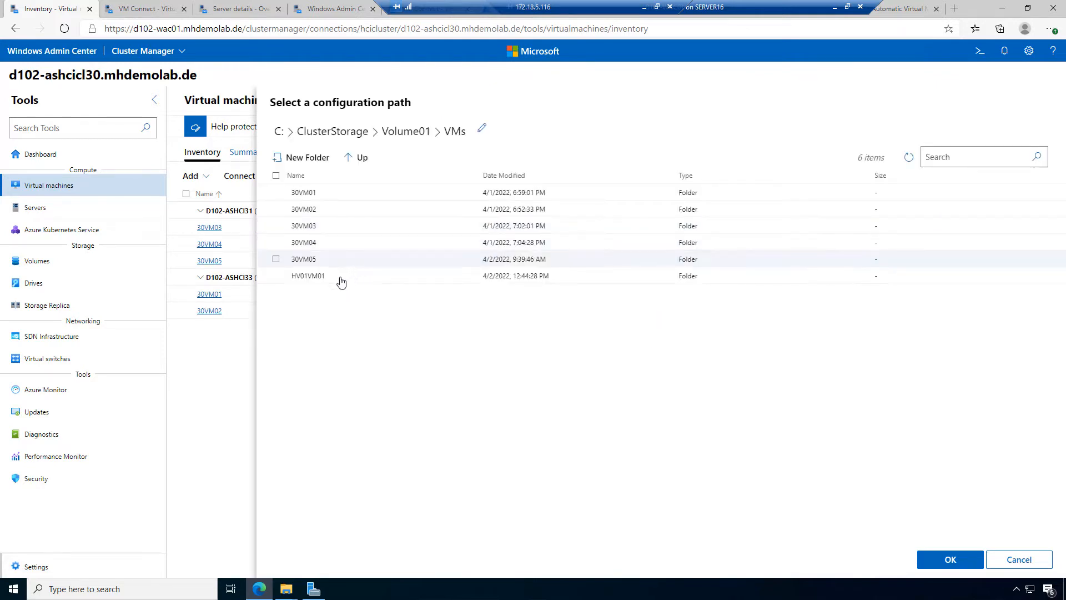
double_click(300, 277)
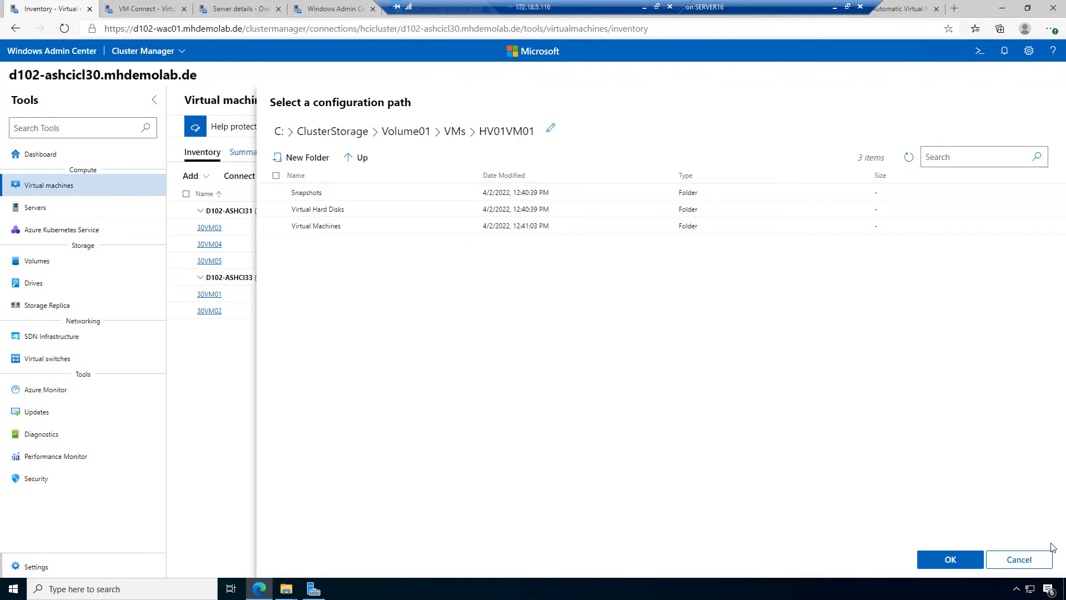
left_click(951, 559)
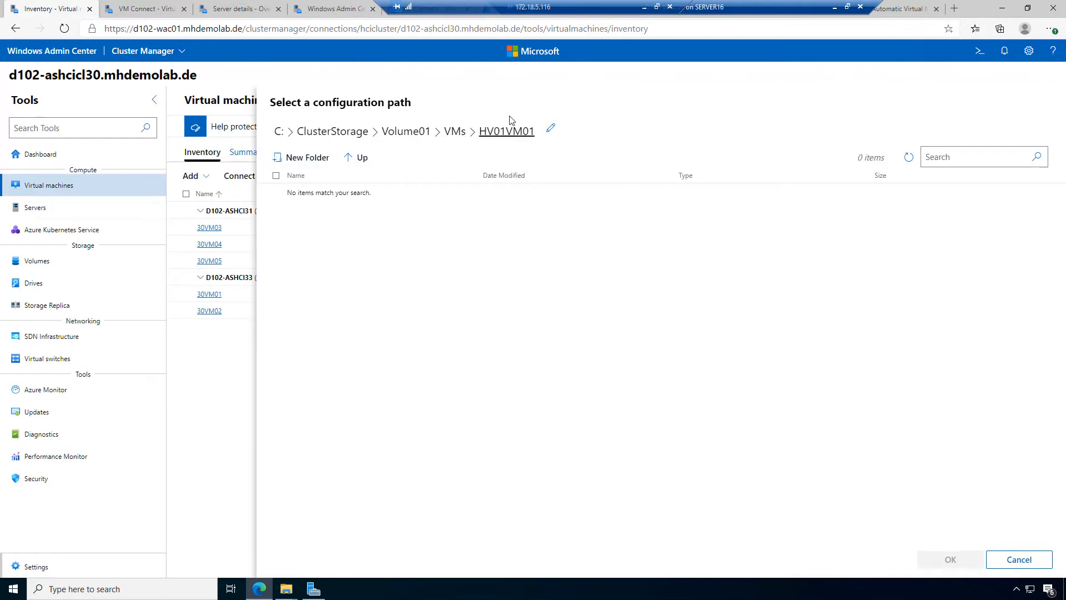
Select the HV01VM01 folder inside VMs as the import source and choose HV01VM01 as the VM to import
left_click(457, 132)
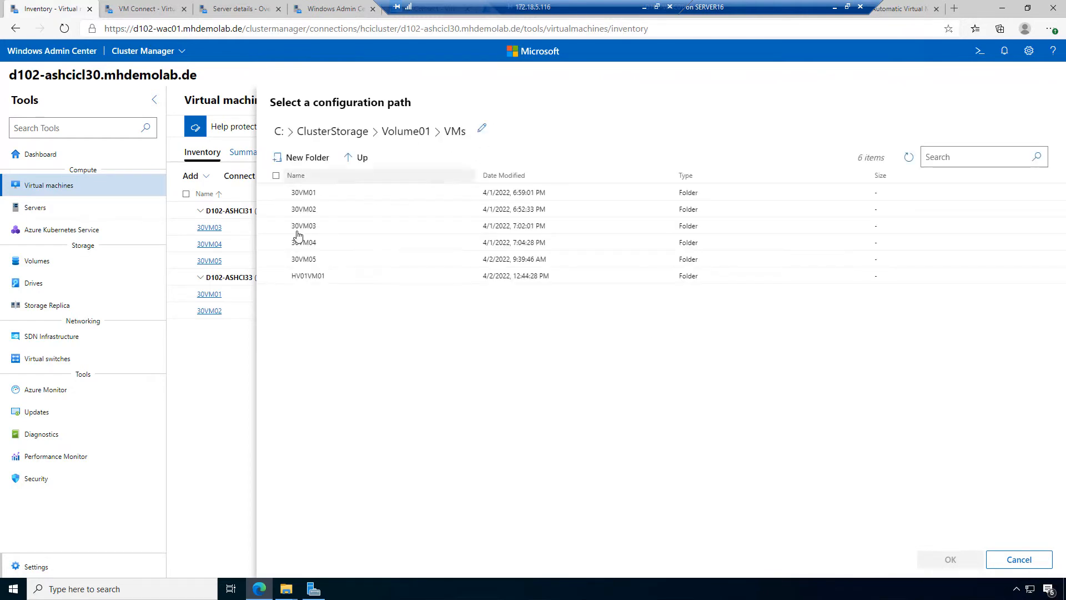
left_click(278, 279)
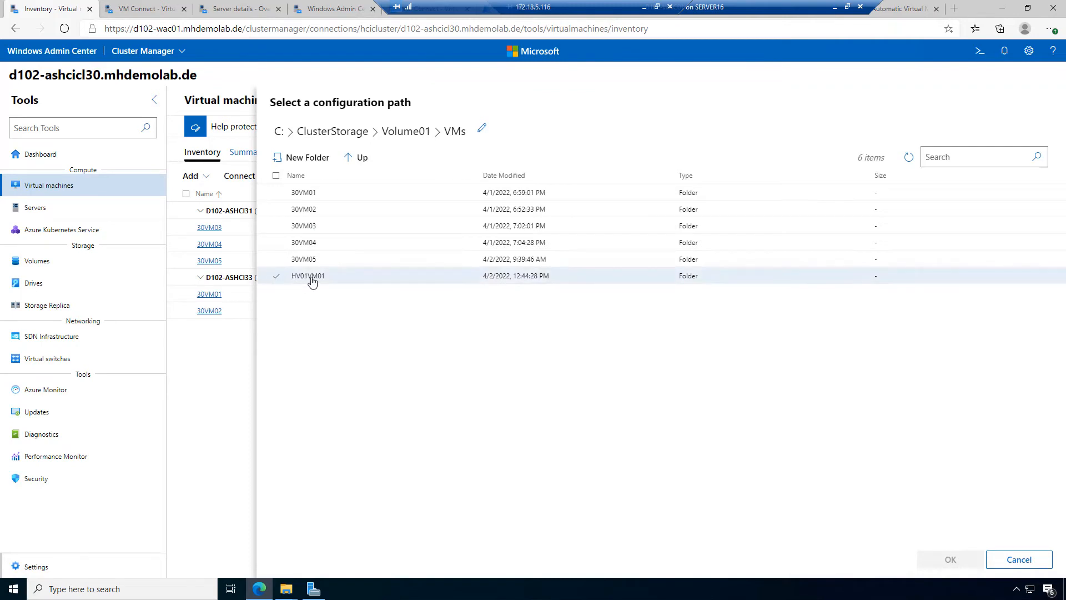
left_click(277, 281)
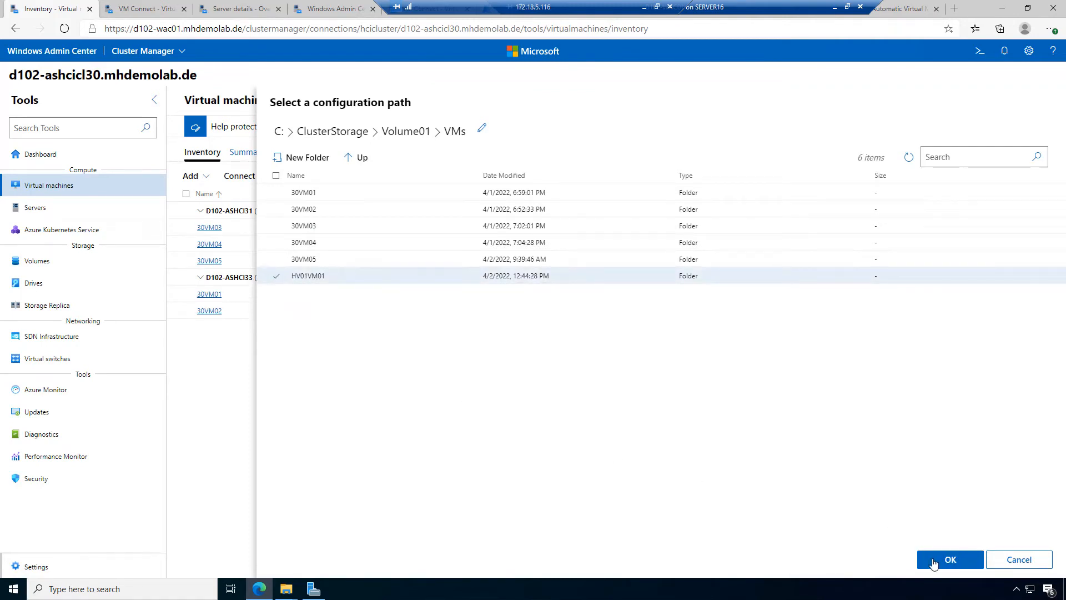
left_click(951, 560)
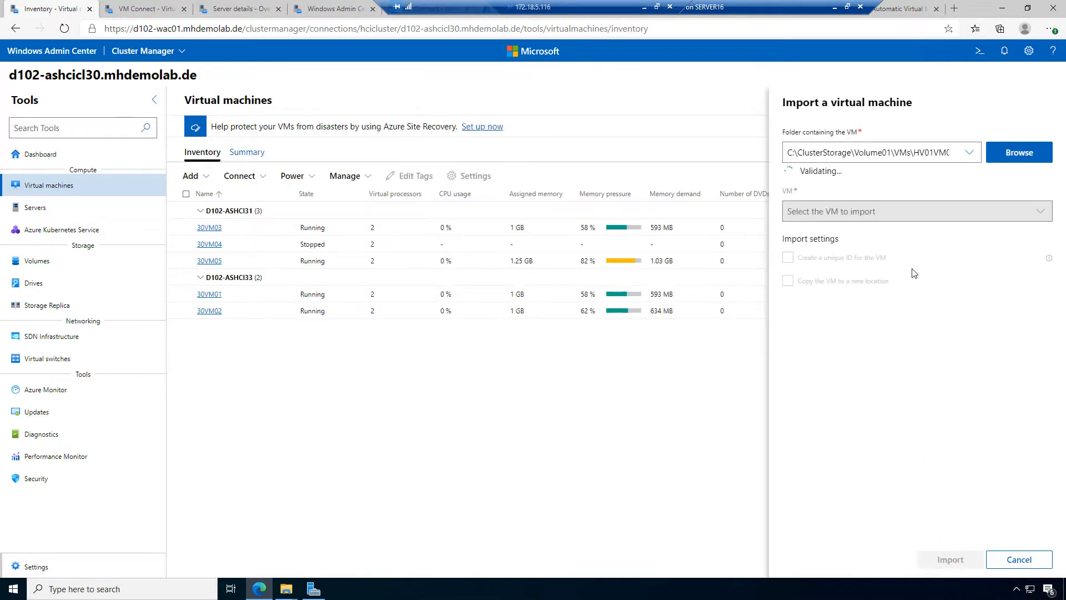
left_click(877, 198)
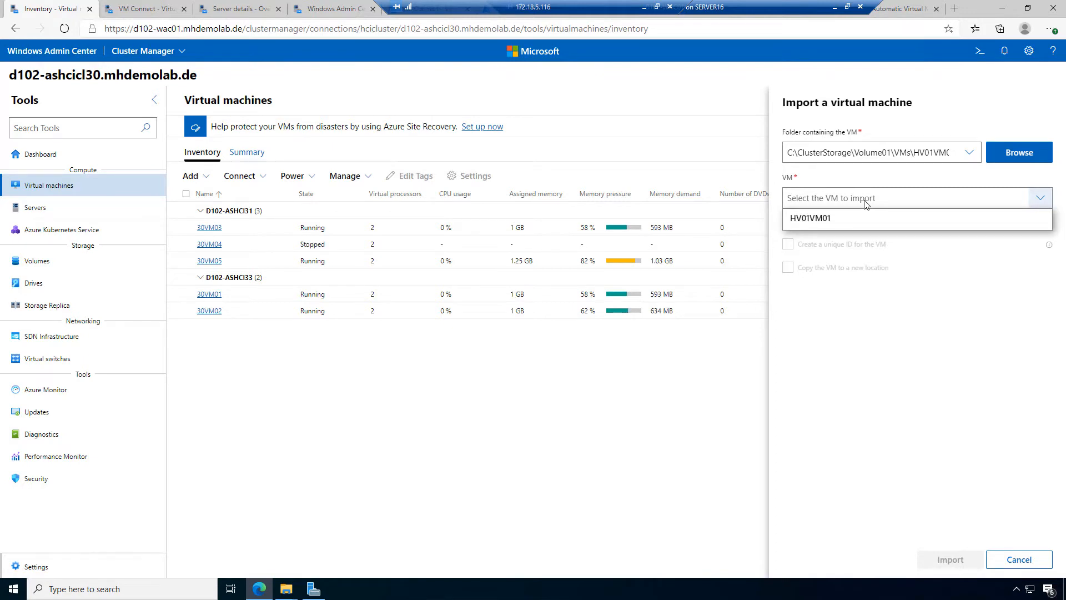
left_click(862, 221)
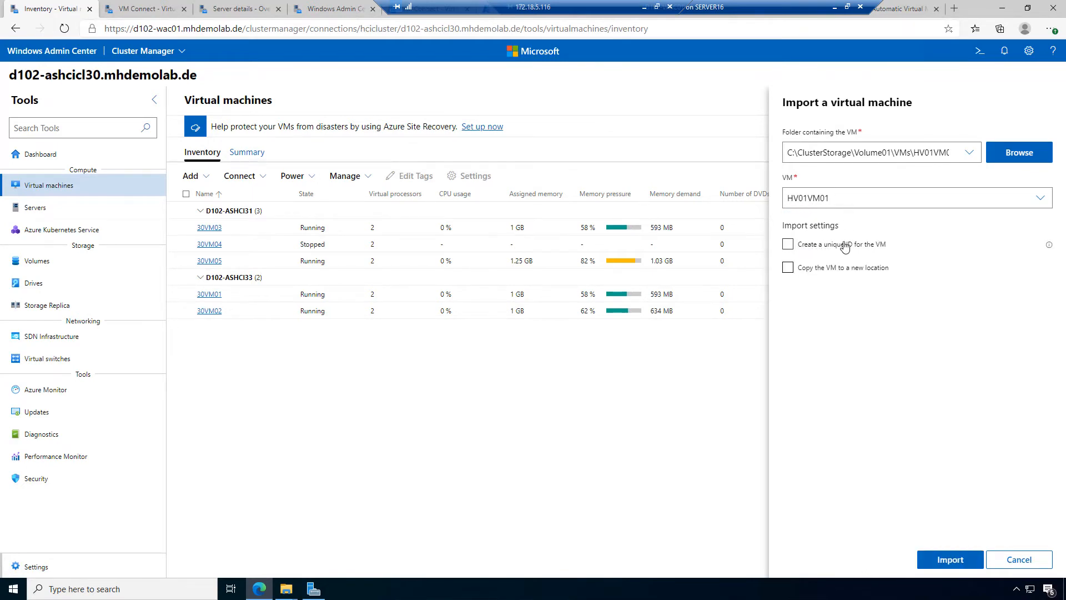
Try out the unique ID and copy-to-new-location import settings, and leave both disabled
left_click(1049, 245)
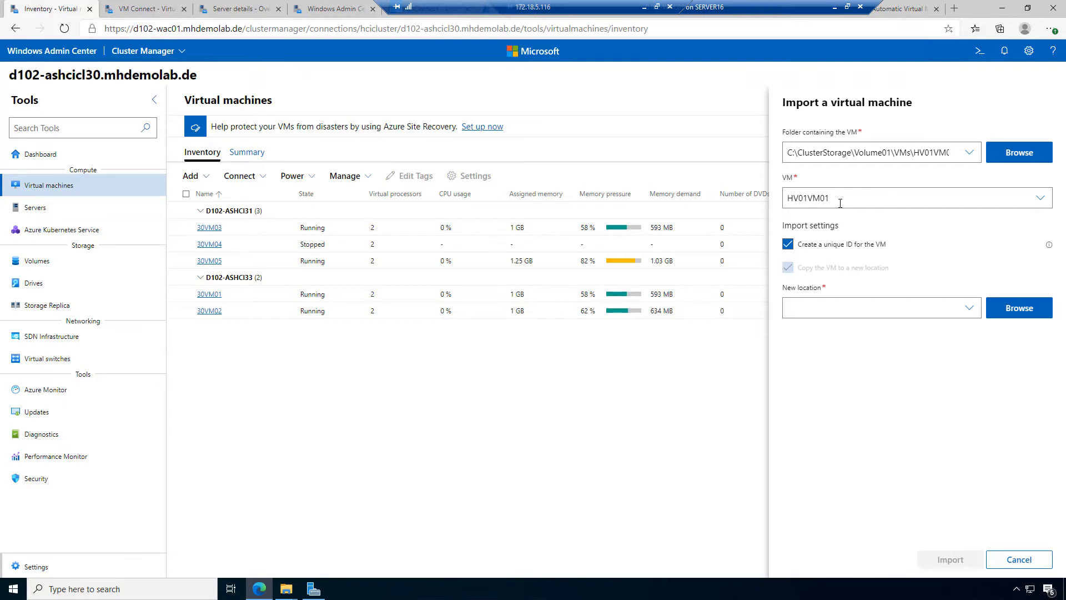
left_click(1049, 245)
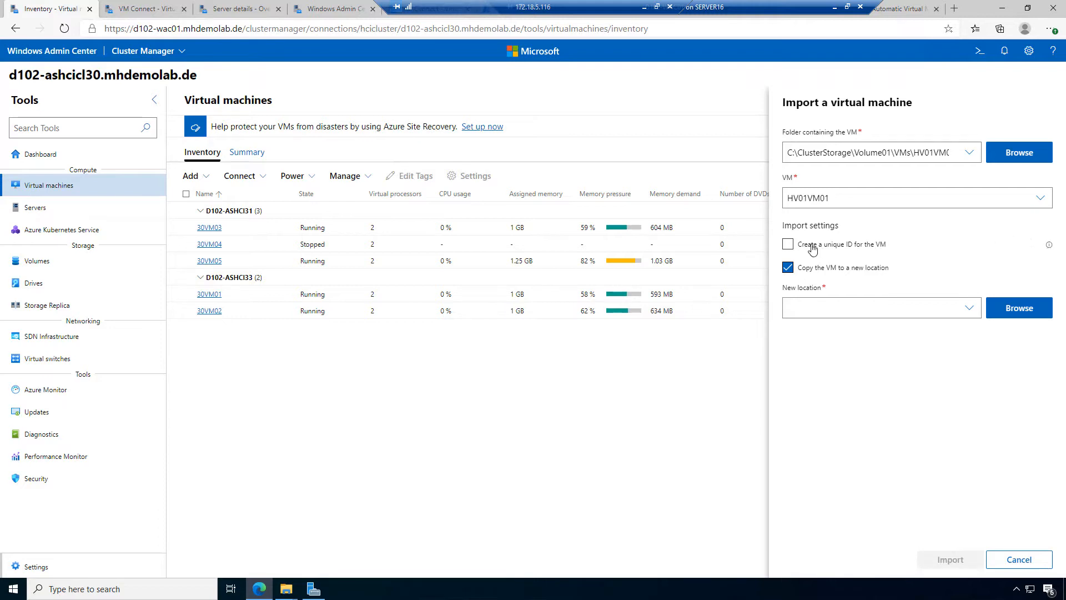
left_click(793, 250)
left_click(792, 246)
left_click(789, 245)
left_click(789, 245)
left_click_drag(789, 195, 851, 196)
left_click(844, 222)
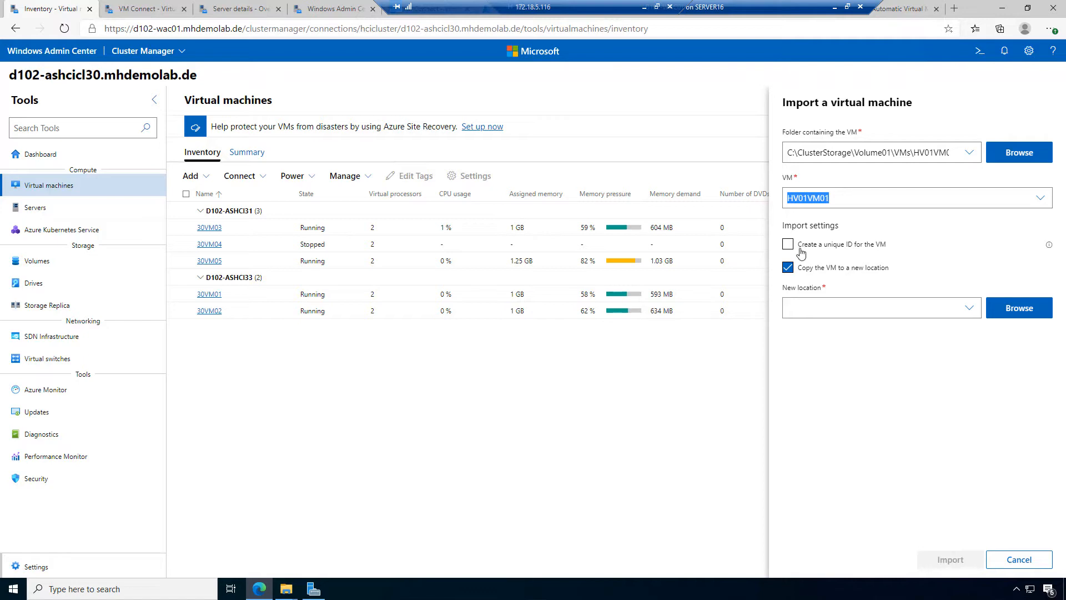
left_click(794, 249)
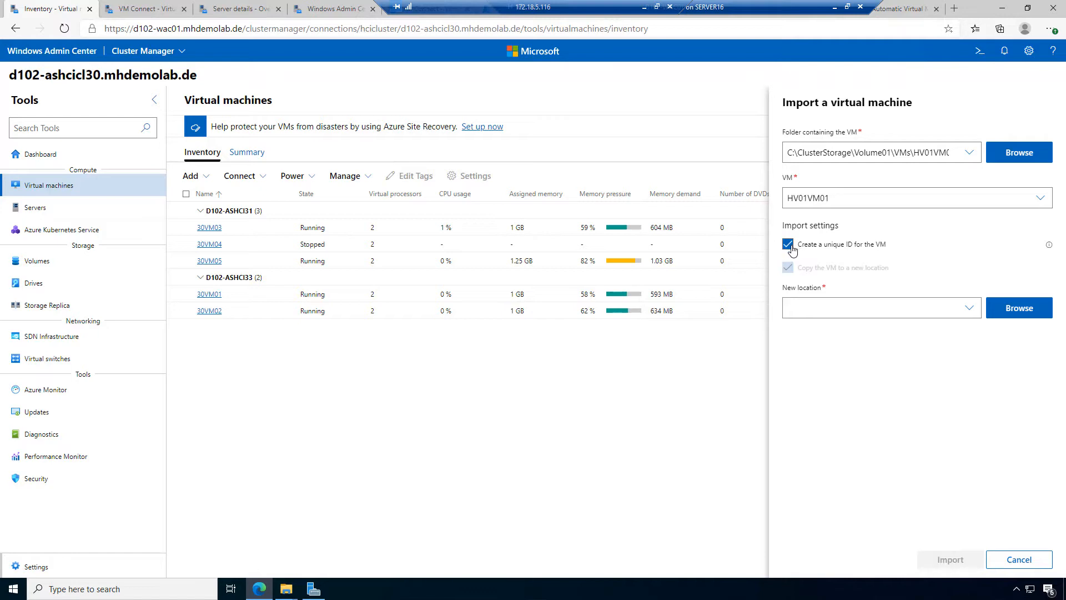
left_click(792, 250)
left_click(788, 268)
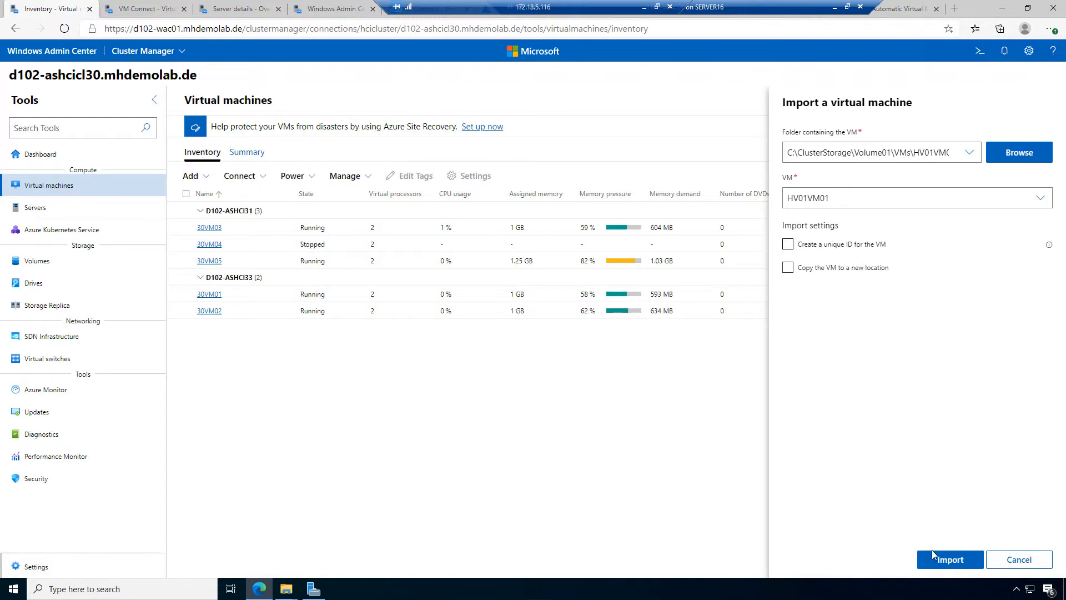
Import HV01VM01 into the cluster and check the import's status in the notifications
left_click(950, 561)
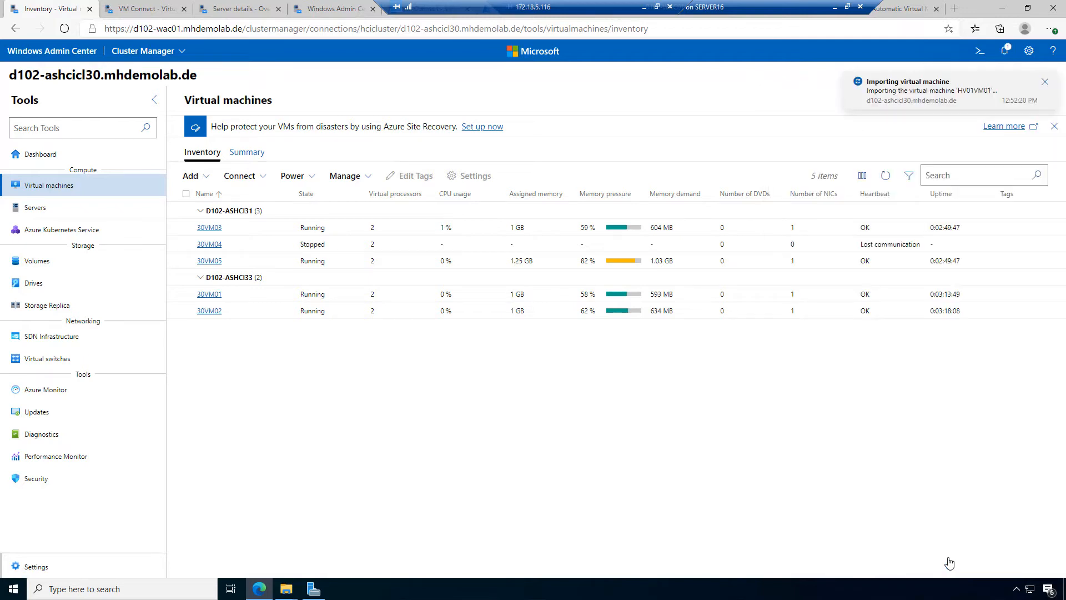
left_click(1007, 51)
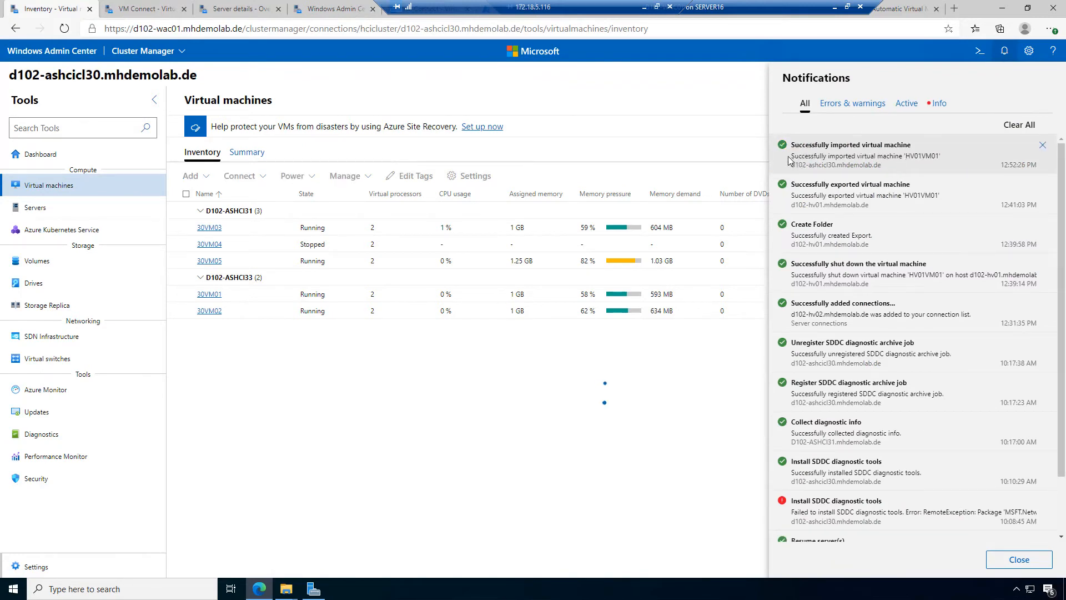
left_click(280, 402)
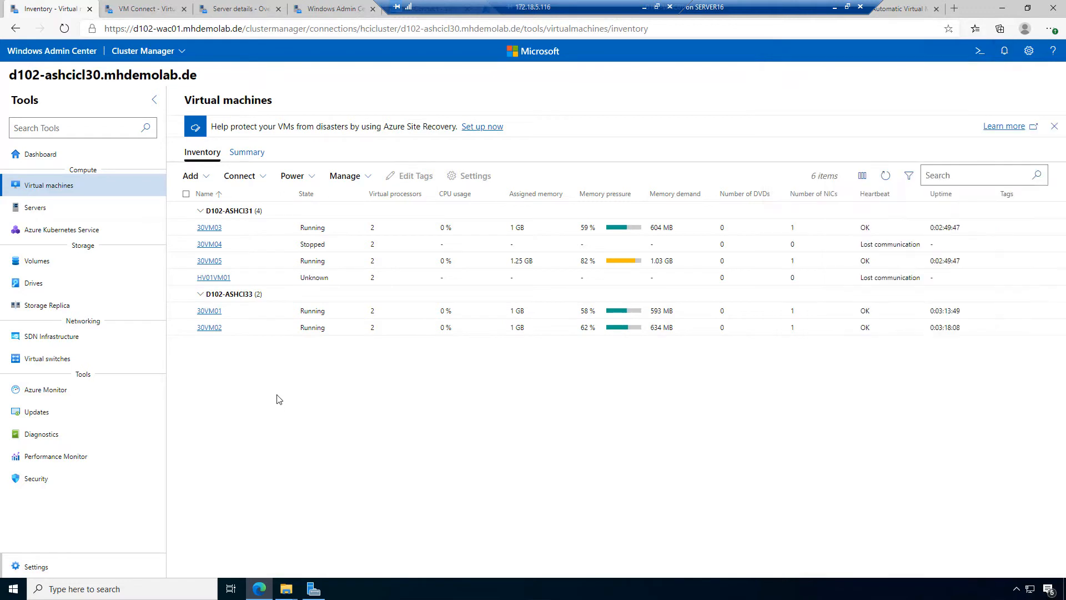
Try to start the imported virtual machine HV01VM01
left_click(186, 278)
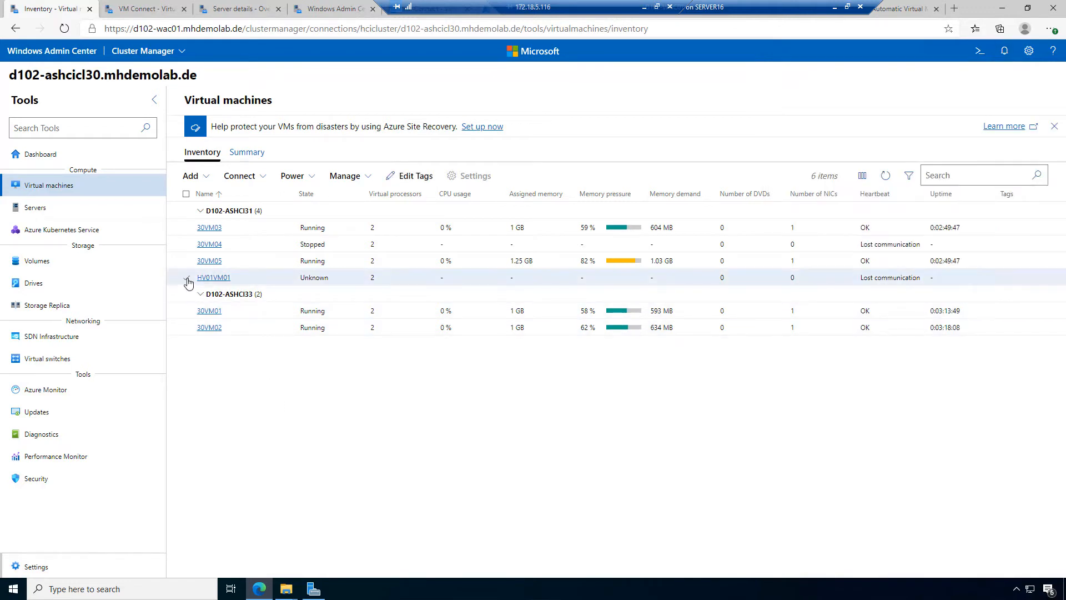
left_click(312, 178)
left_click(305, 197)
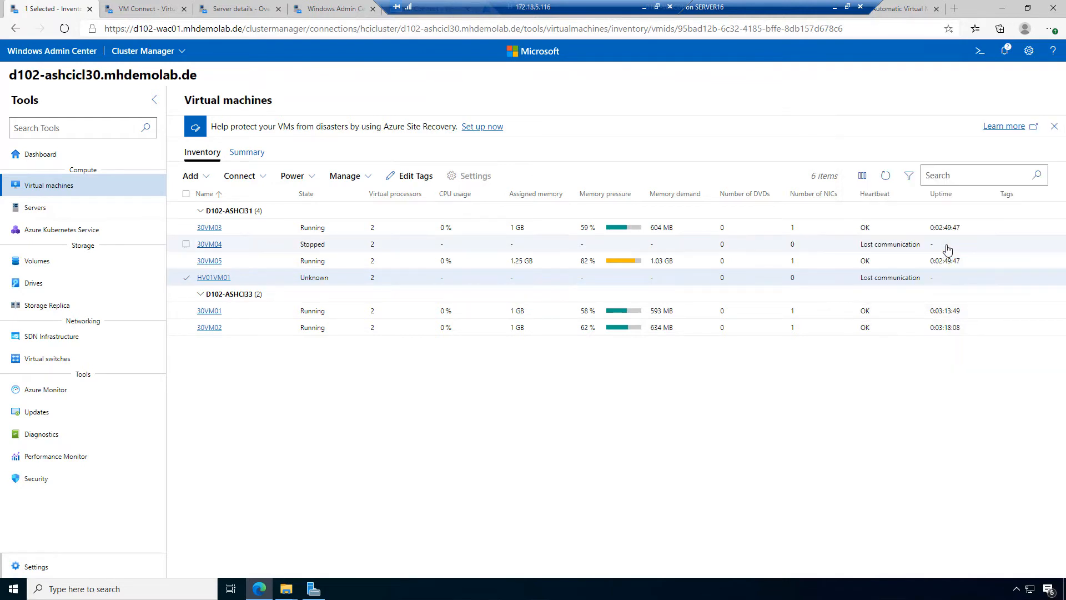
Examine the notification details for the HV01VM01 start attempt, especially the SCSI controller and attached file path
left_click(1006, 52)
left_click(932, 191)
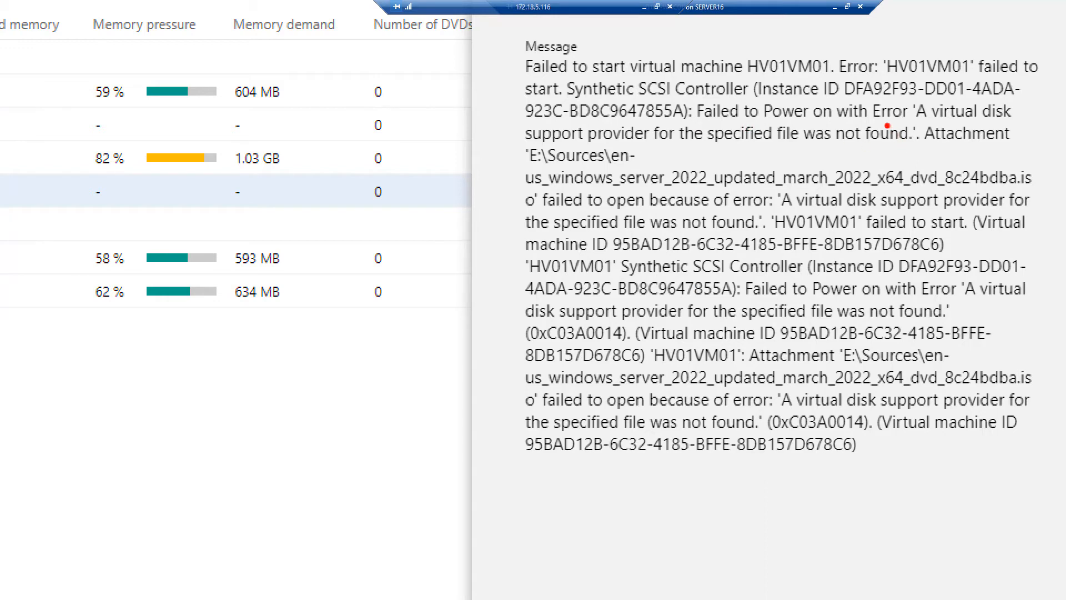
left_click_drag(568, 100, 738, 100)
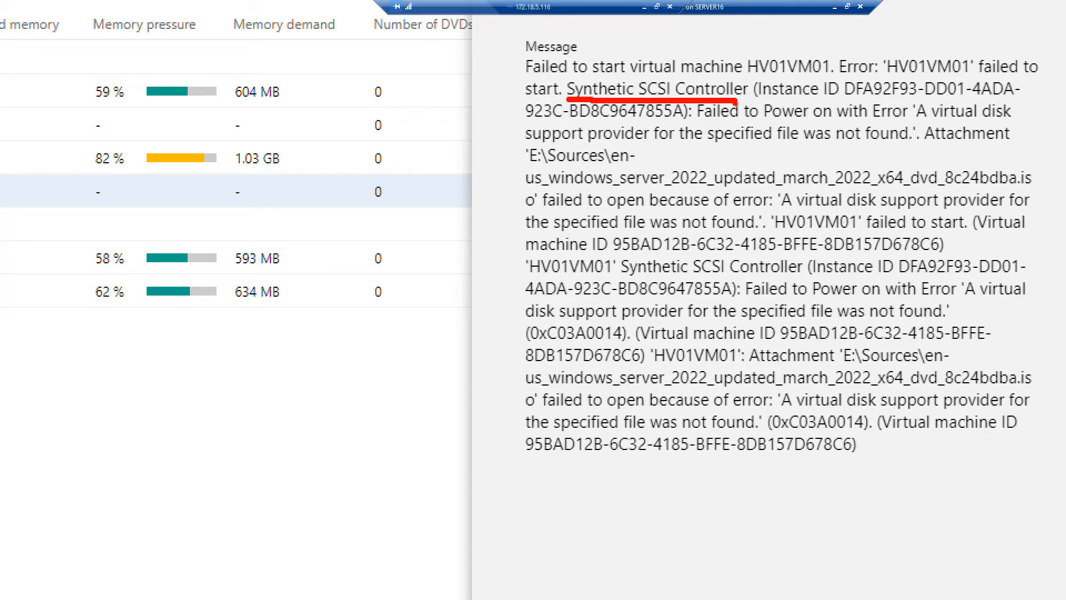
left_click_drag(767, 140, 903, 148)
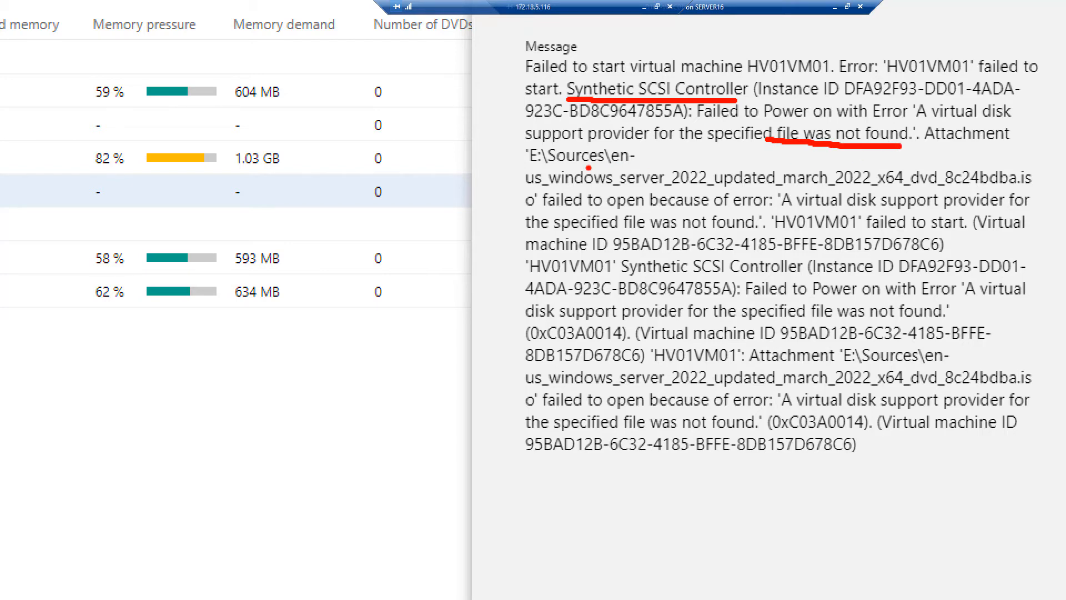
left_click_drag(518, 165, 644, 167)
left_click_drag(518, 189, 915, 187)
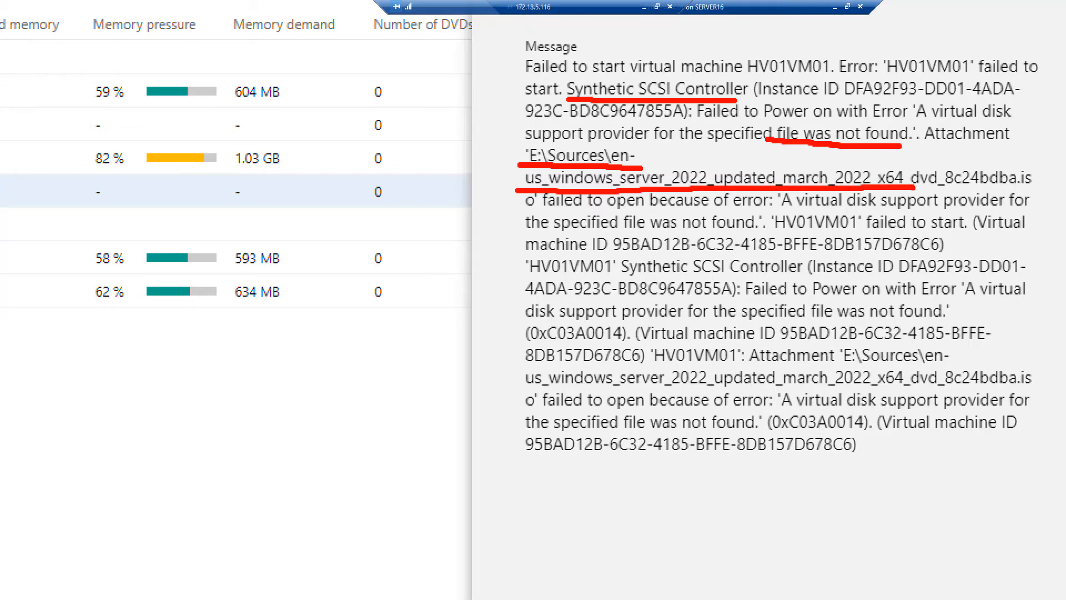
key("Escape")
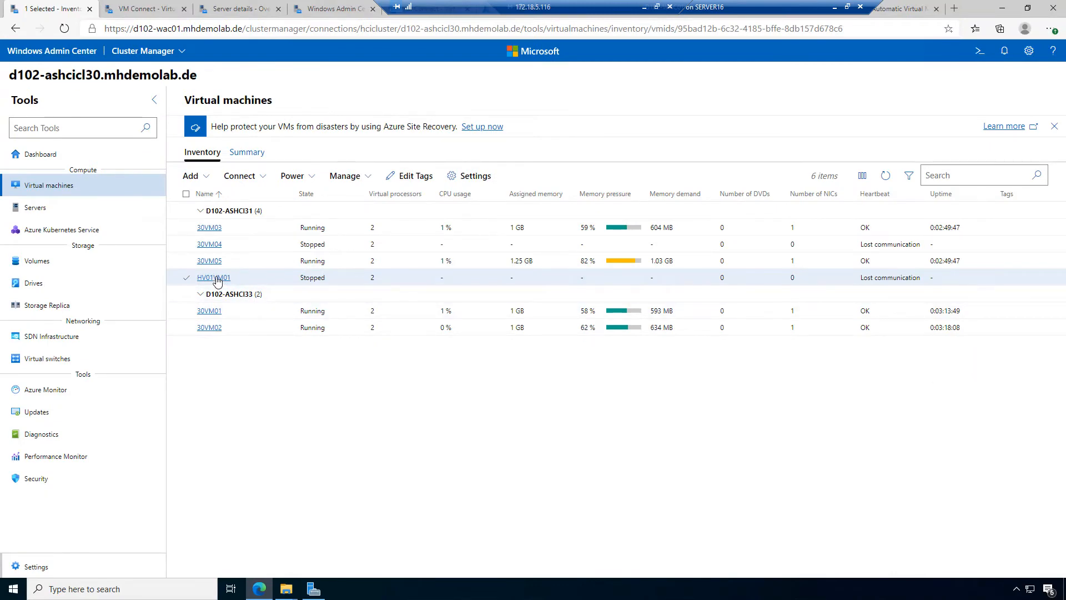
Open HV01VM01's disk settings and set the DVD drive on SCSI controller 0, location 1, to None
left_click(476, 176)
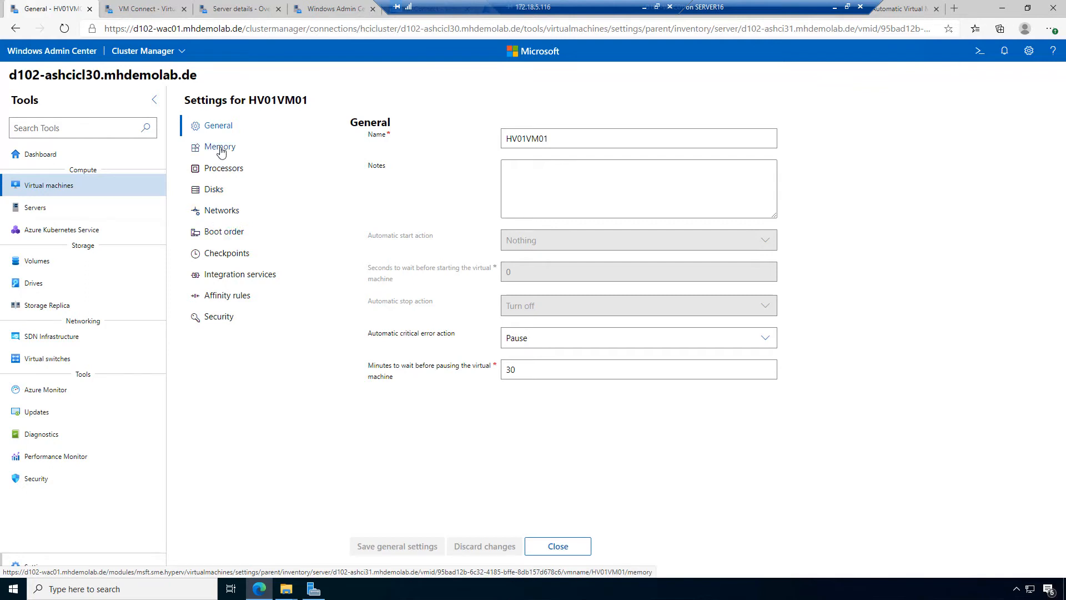
left_click(216, 191)
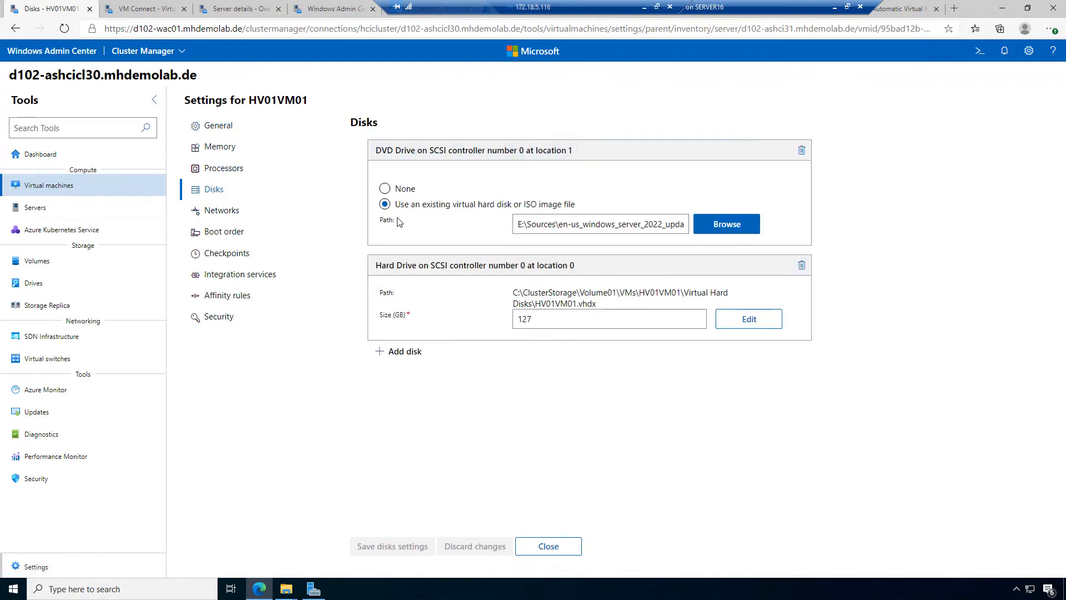
left_click(384, 189)
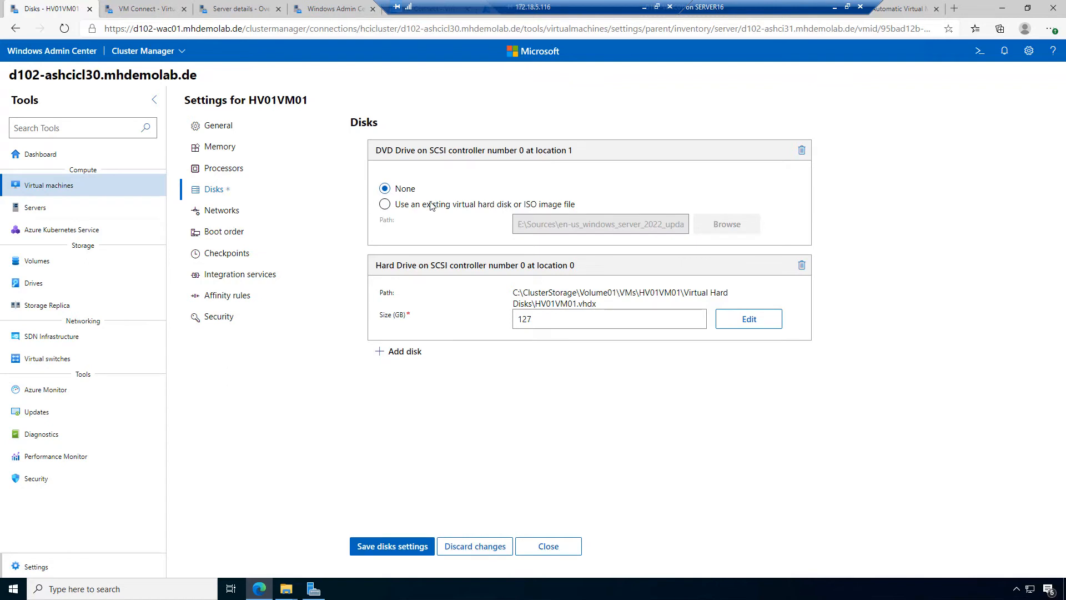
left_click(449, 209)
left_click(727, 227)
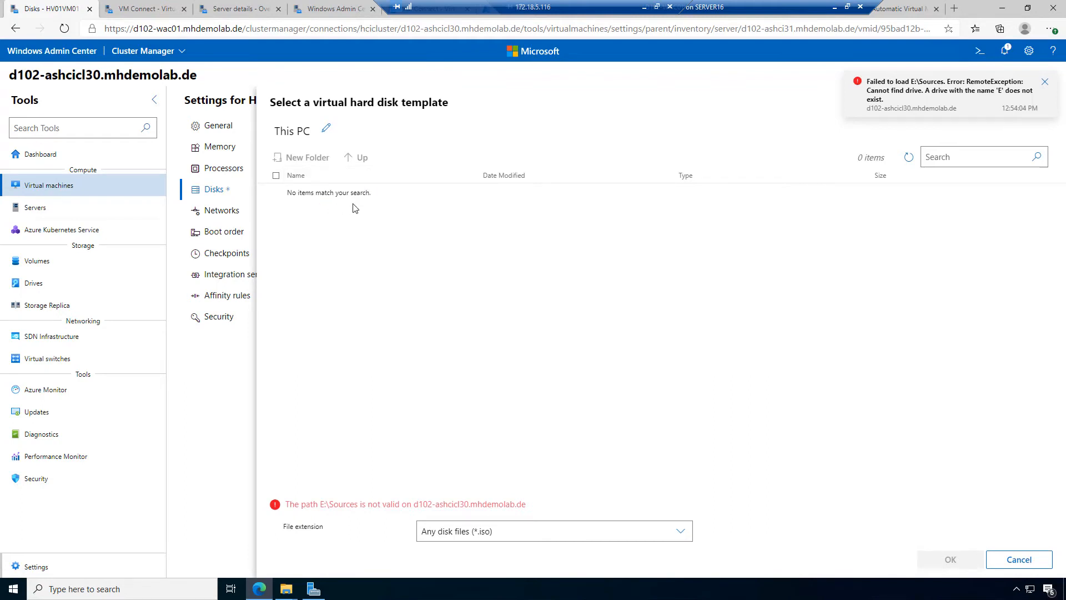
left_click(305, 131)
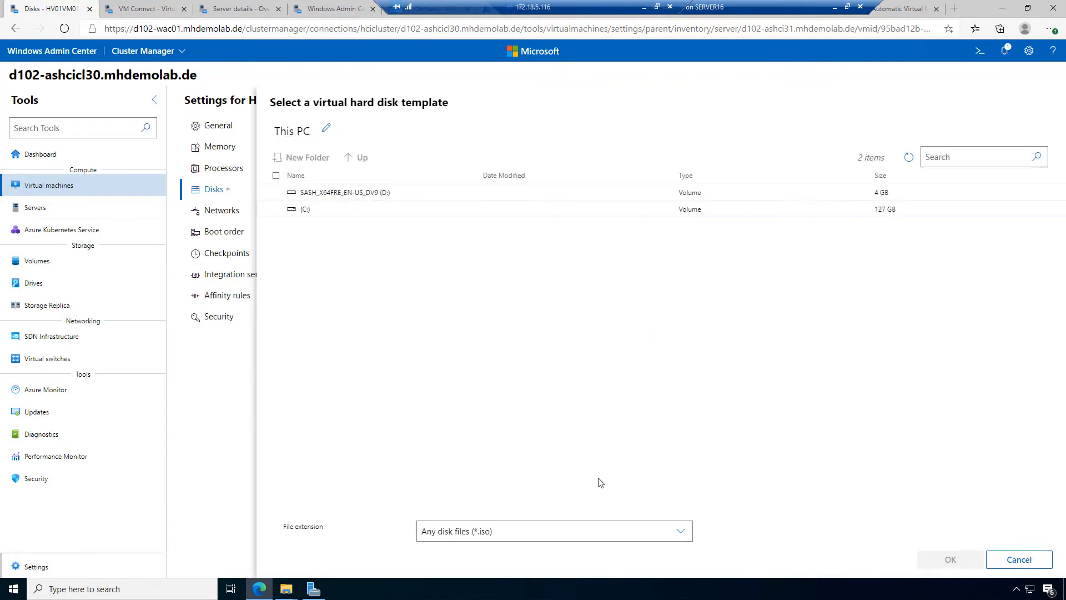
left_click(1021, 560)
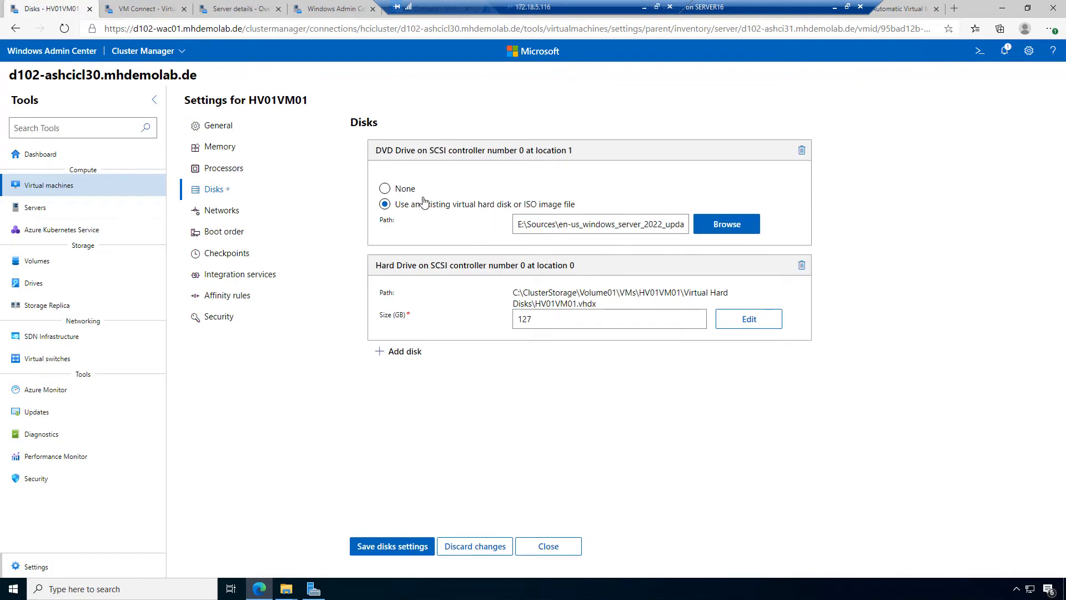
left_click(404, 189)
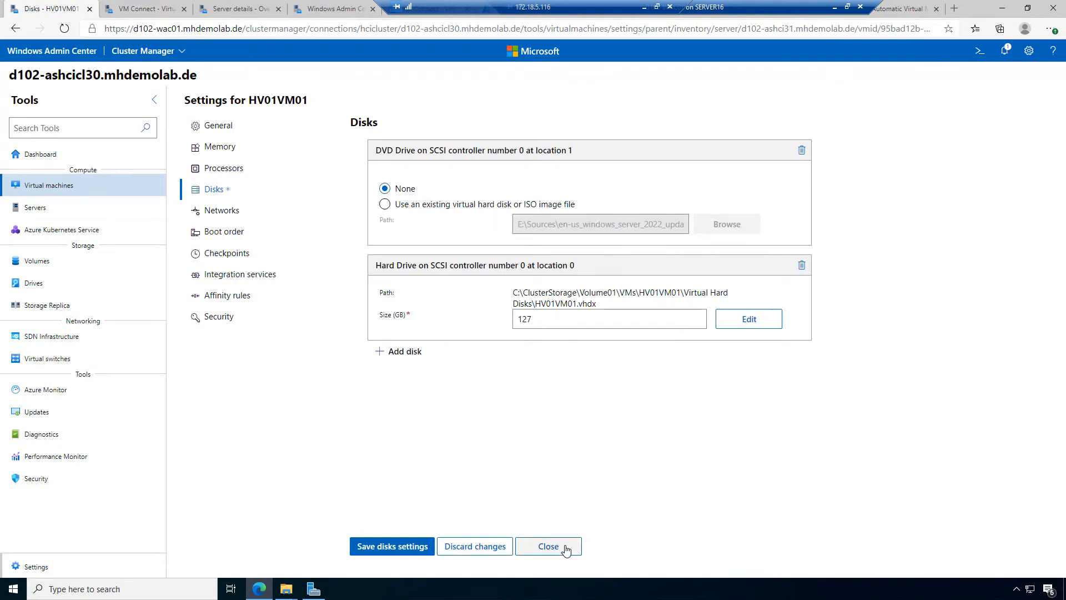
Save HV01VM01's disk settings, close them and start the virtual machine
left_click(414, 546)
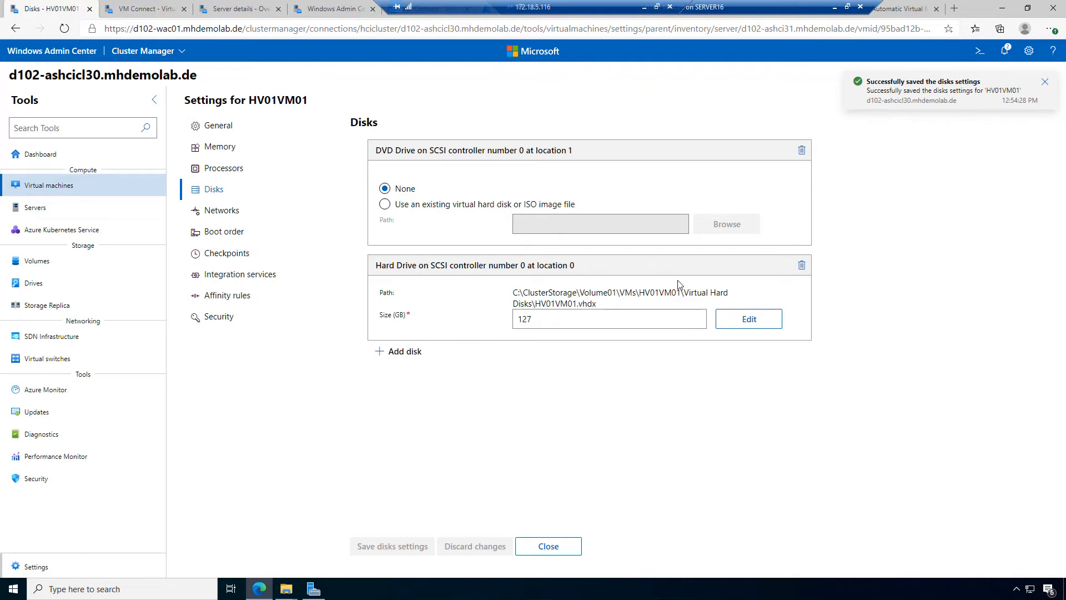
left_click(548, 546)
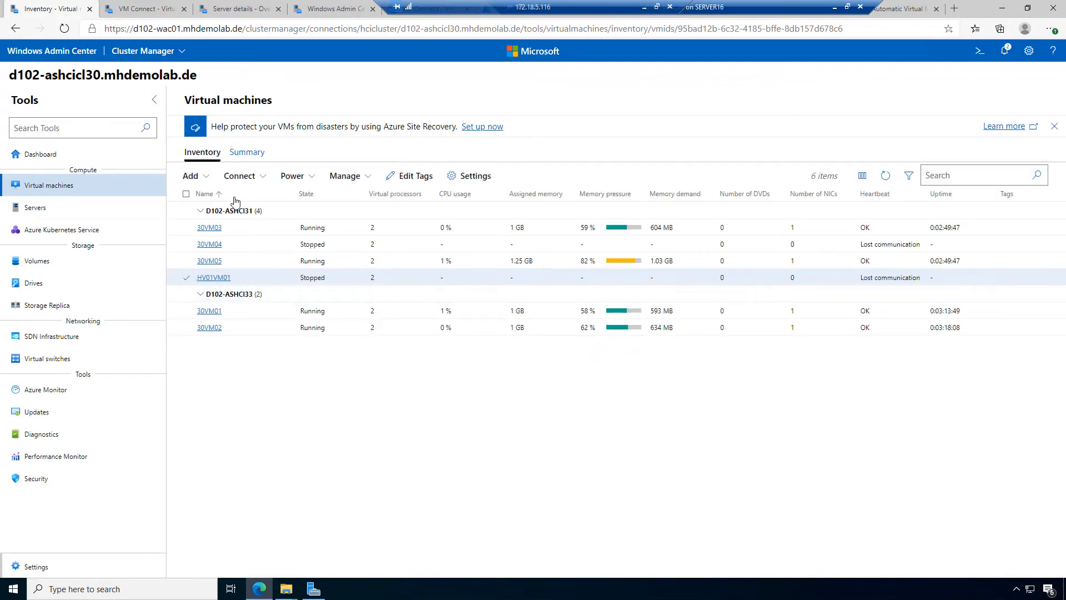
left_click(318, 177)
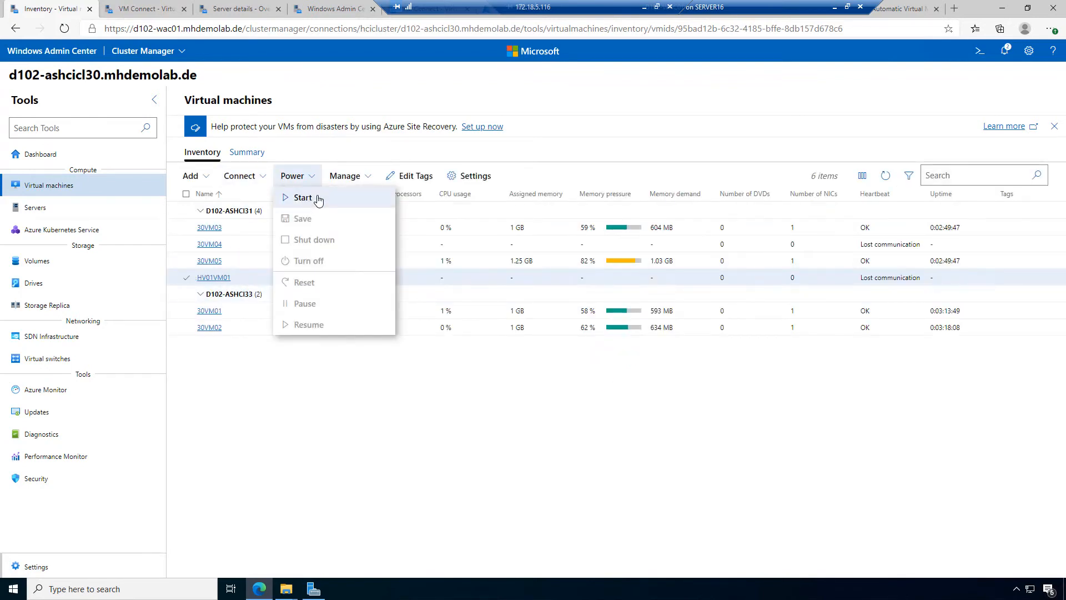
left_click(318, 197)
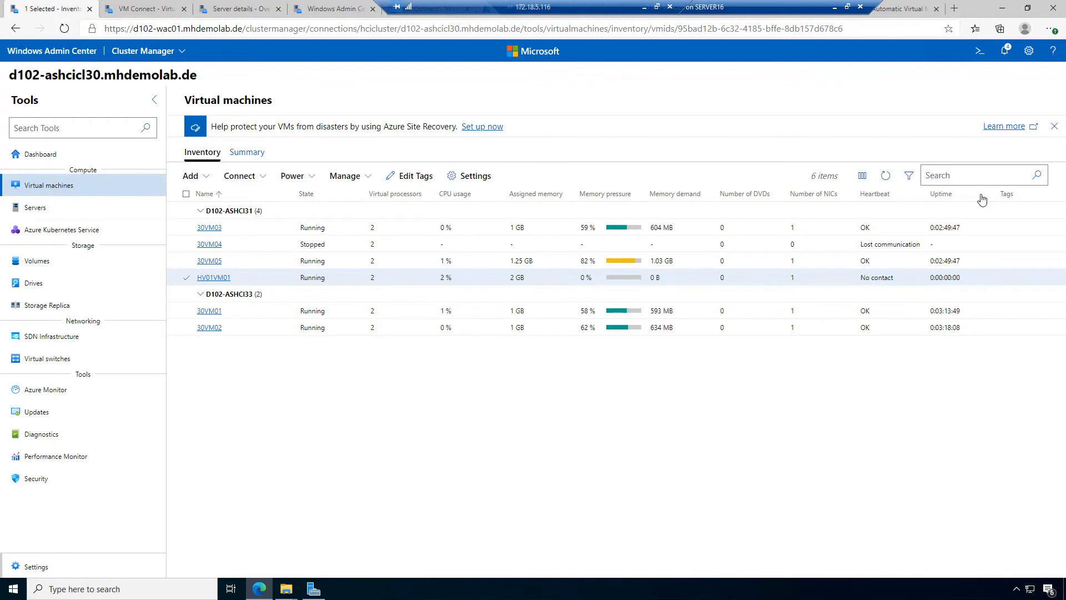
Add a Version column to the cluster's virtual machine table and refresh the inventory
left_click(863, 176)
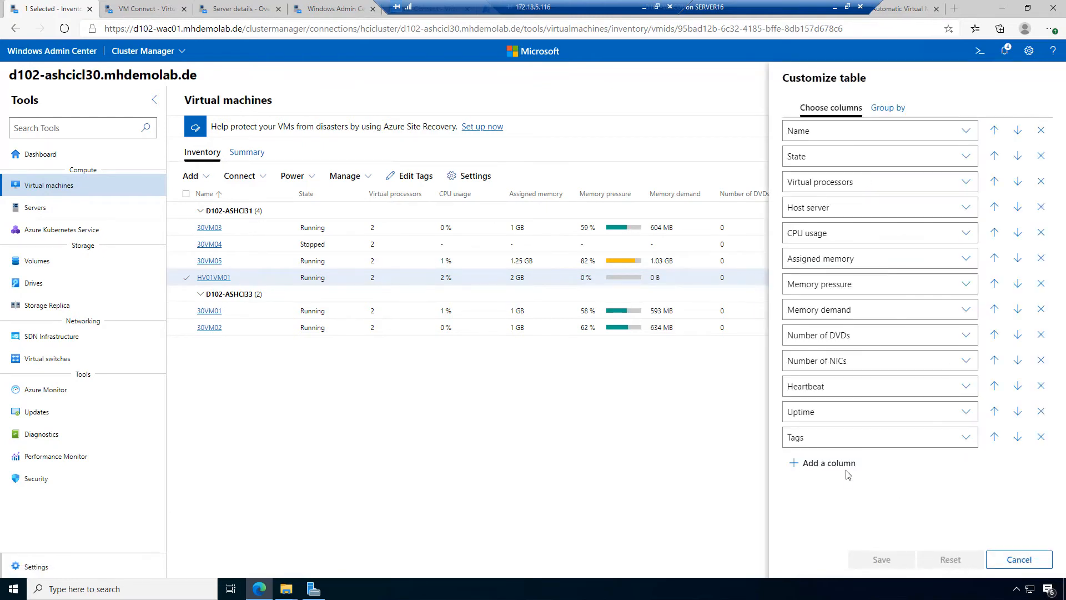
left_click(833, 463)
left_click(964, 465)
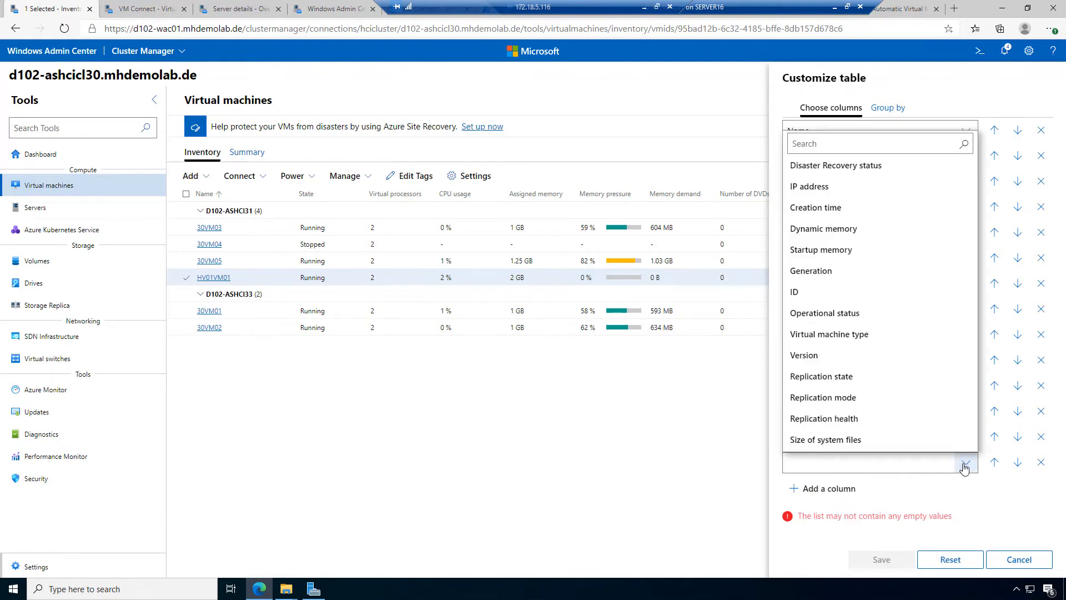
left_click(836, 362)
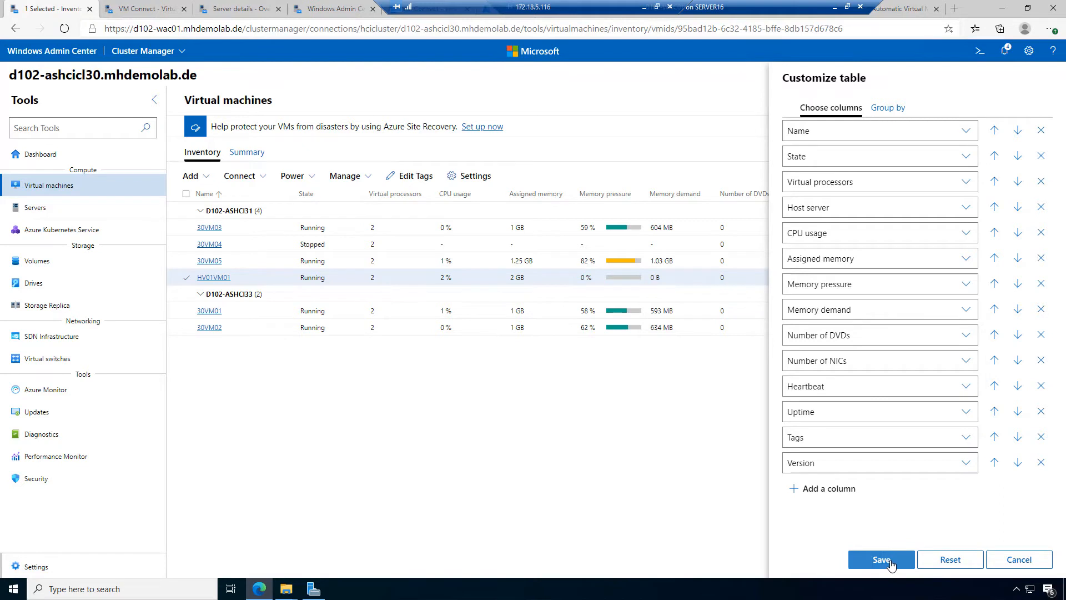
left_click(891, 558)
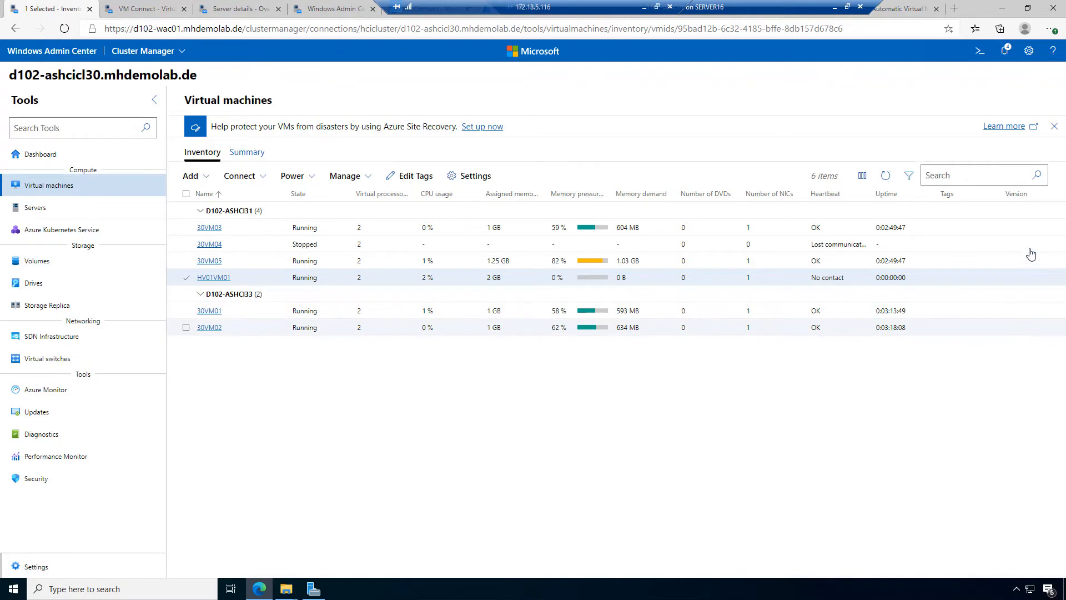
left_click(887, 176)
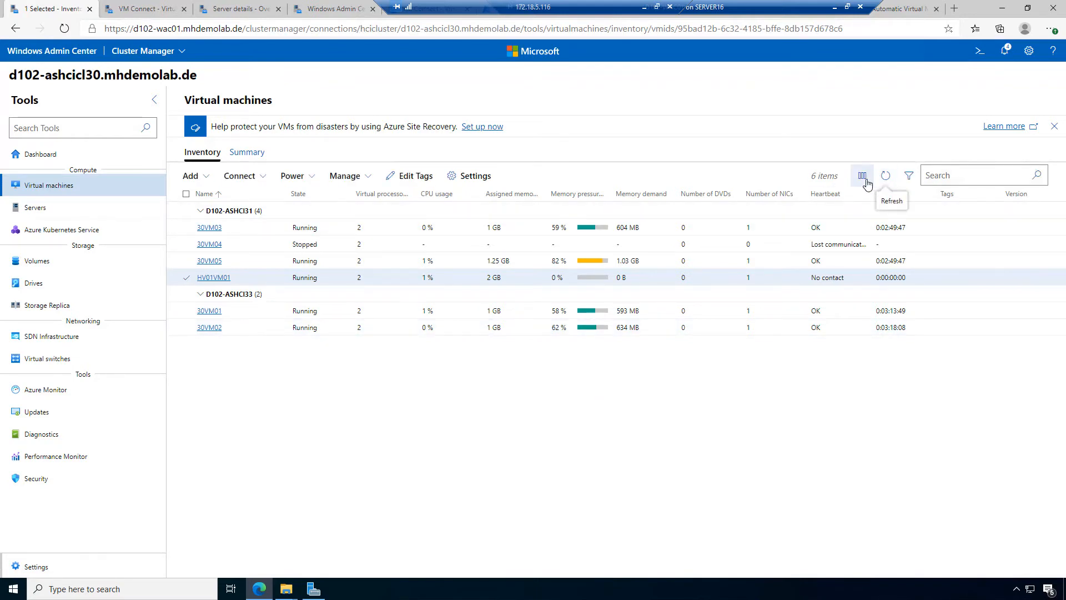
Add a Generation column after Version in the cluster's virtual machine table
left_click(863, 176)
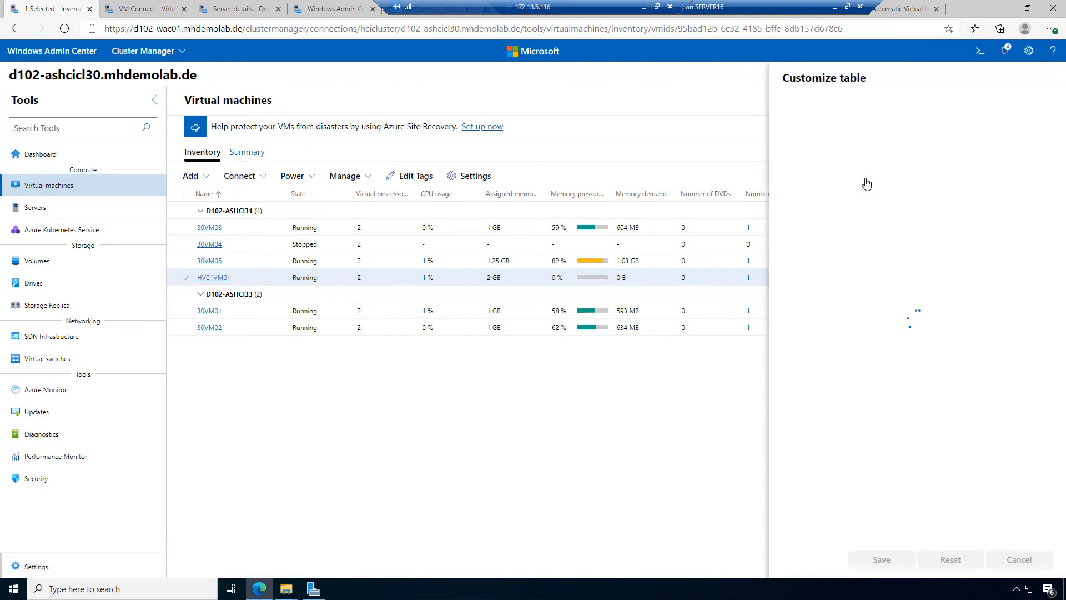
left_click(839, 490)
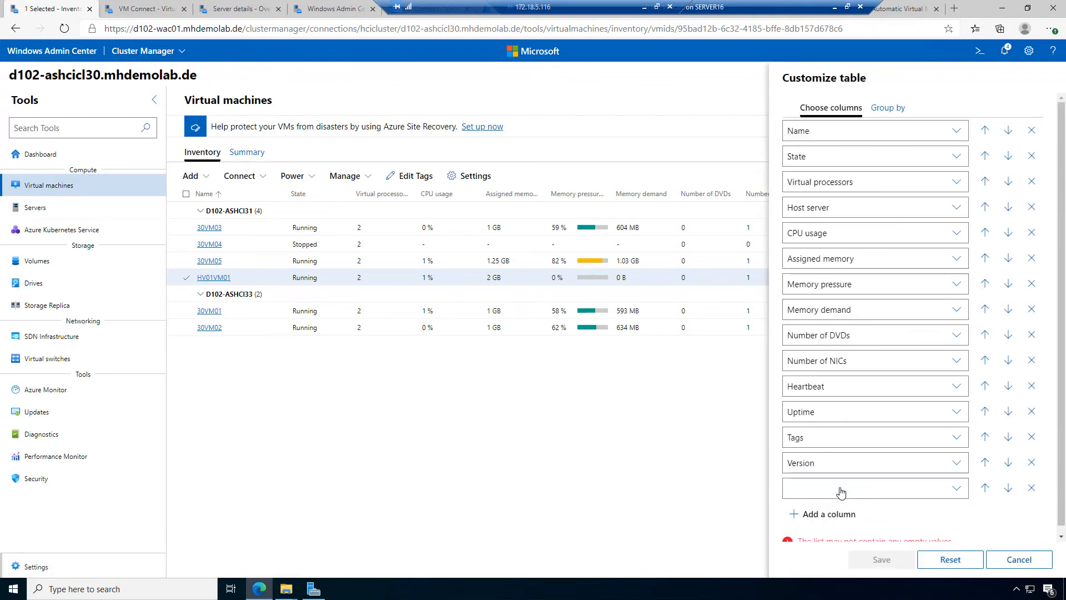
left_click(957, 489)
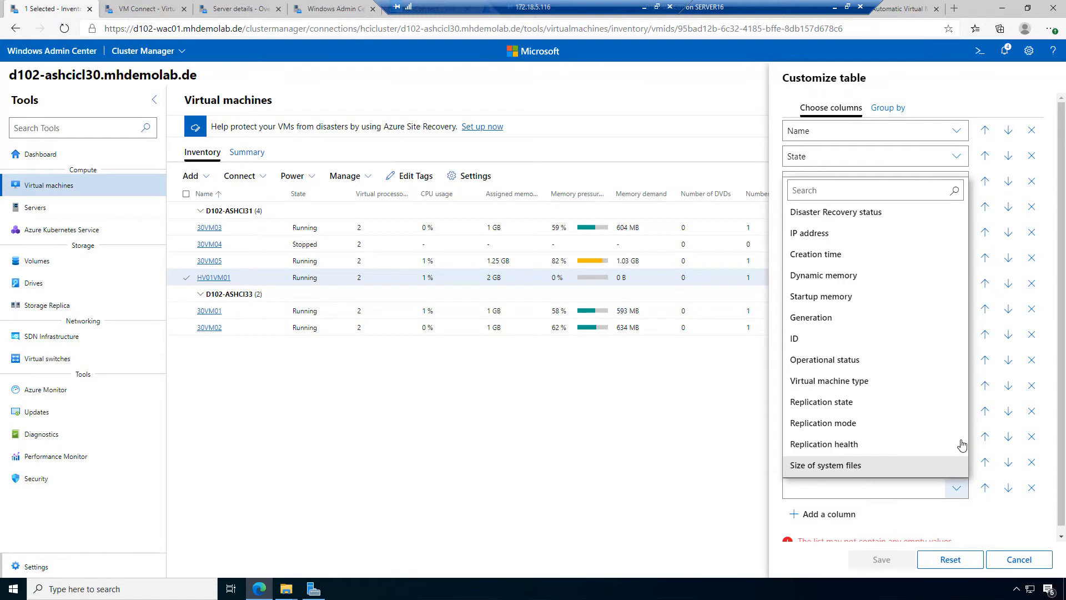
left_click(858, 320)
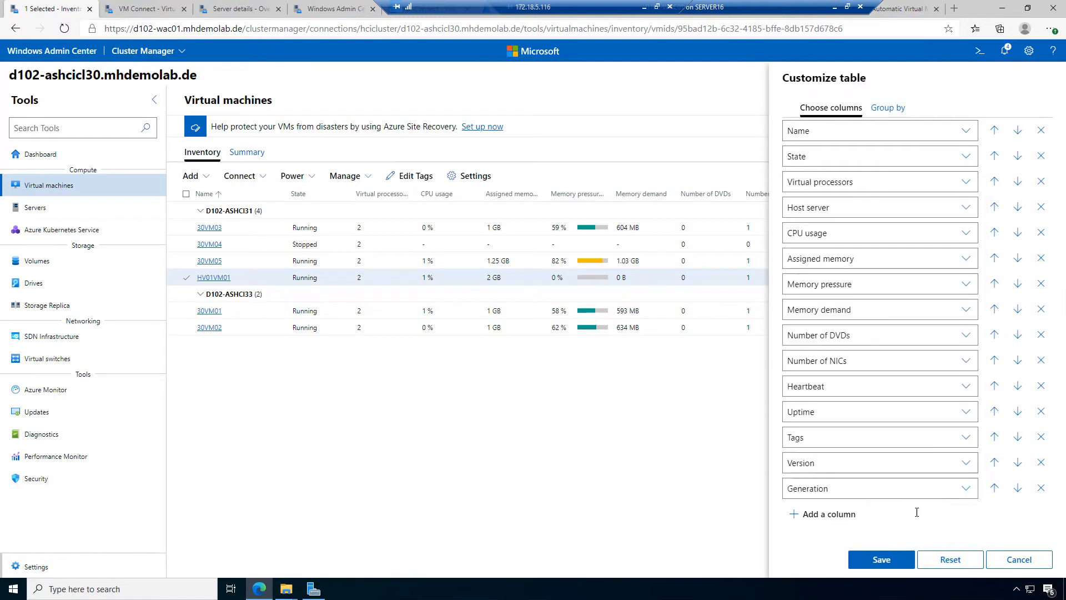
left_click(880, 559)
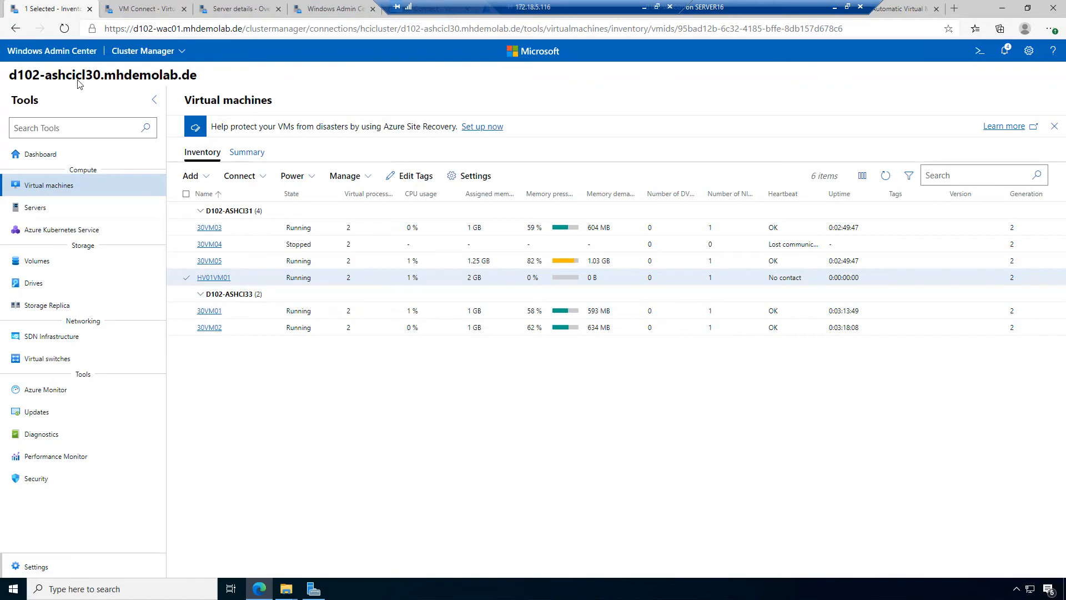
Connect to the D102-HV02 server from the list of all connections and check its operating system in the overview
left_click(57, 53)
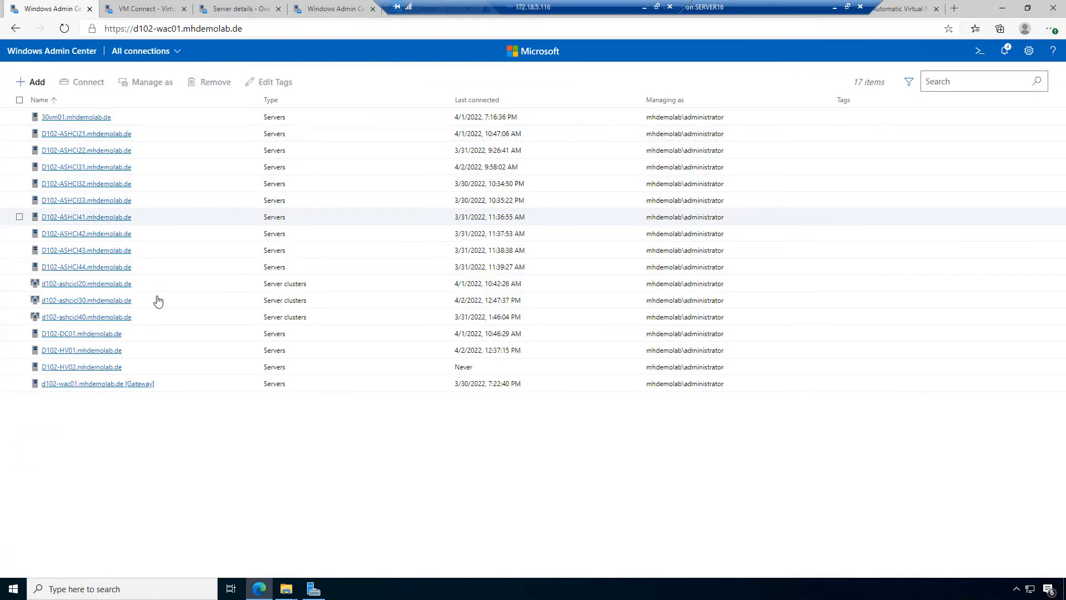
left_click(102, 367)
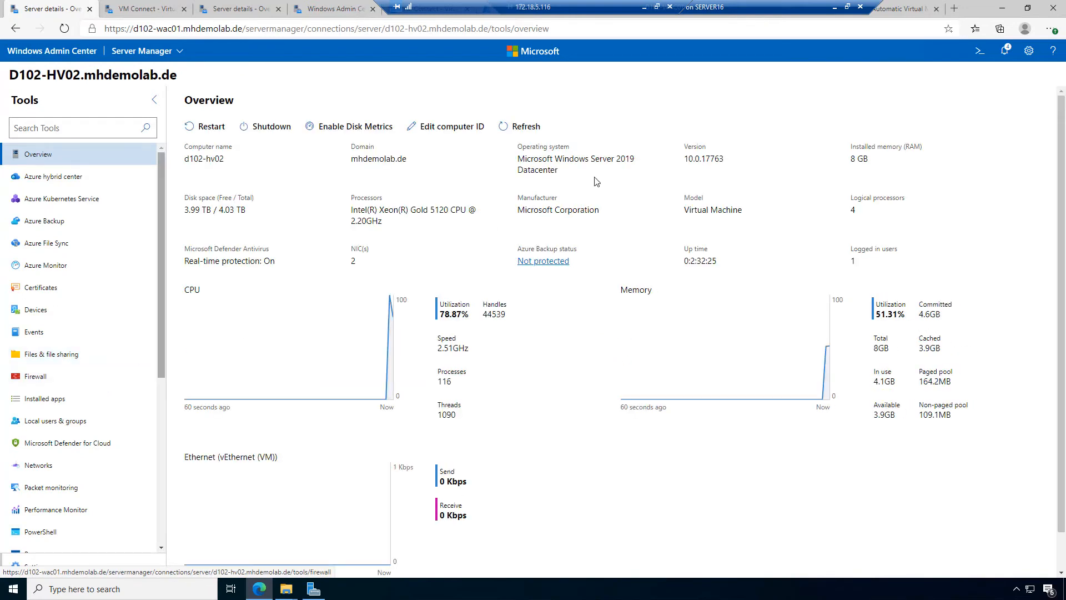
left_click_drag(518, 159, 610, 182)
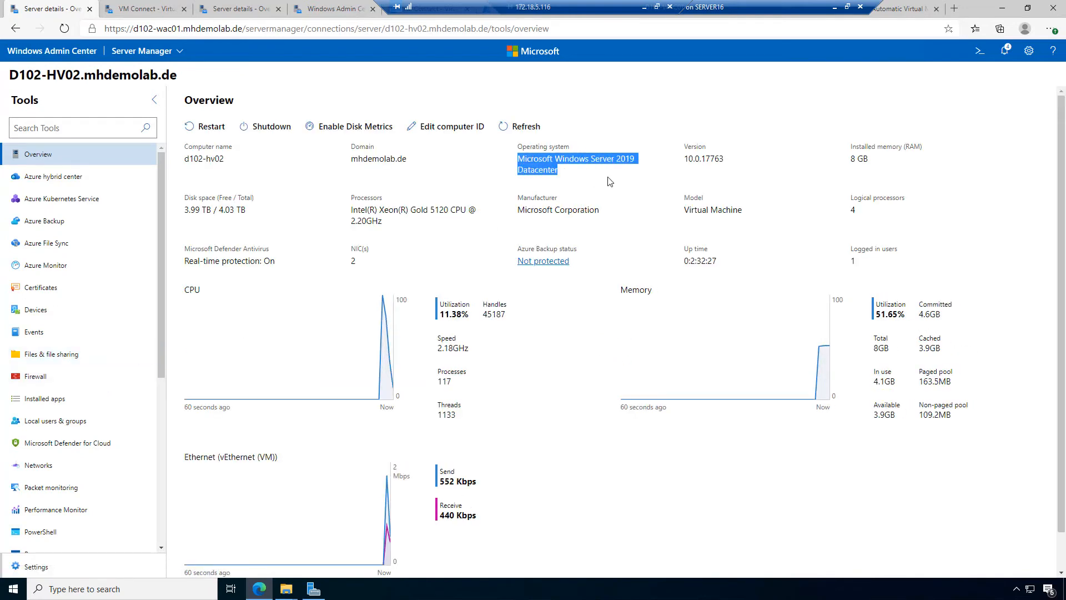
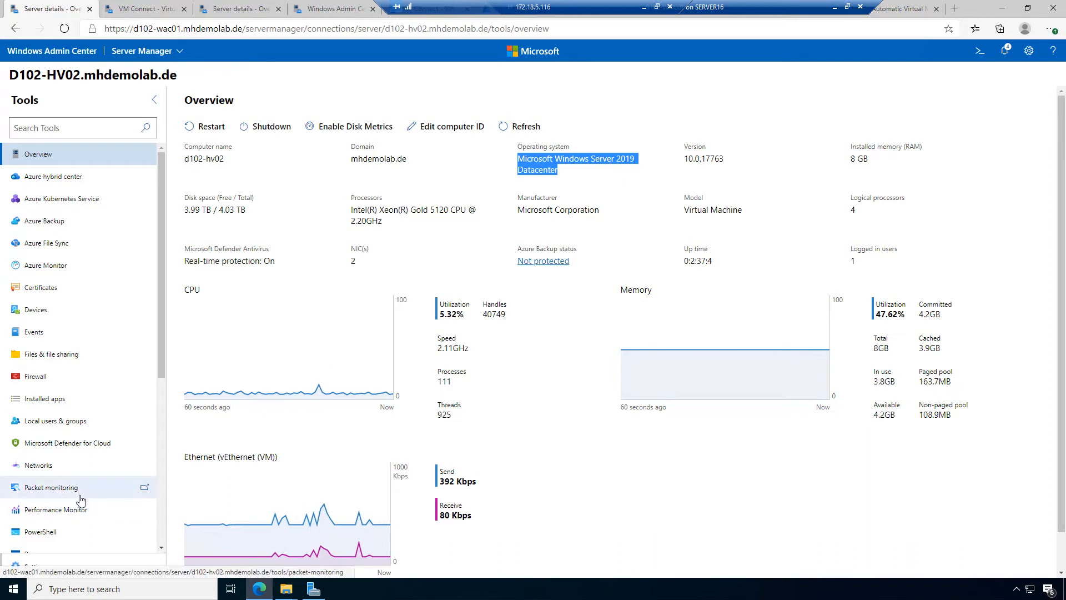
Open the virtual machine inventory of D102-HV02
scroll(77, 502, "down", 3)
scroll(77, 502, "down", 3)
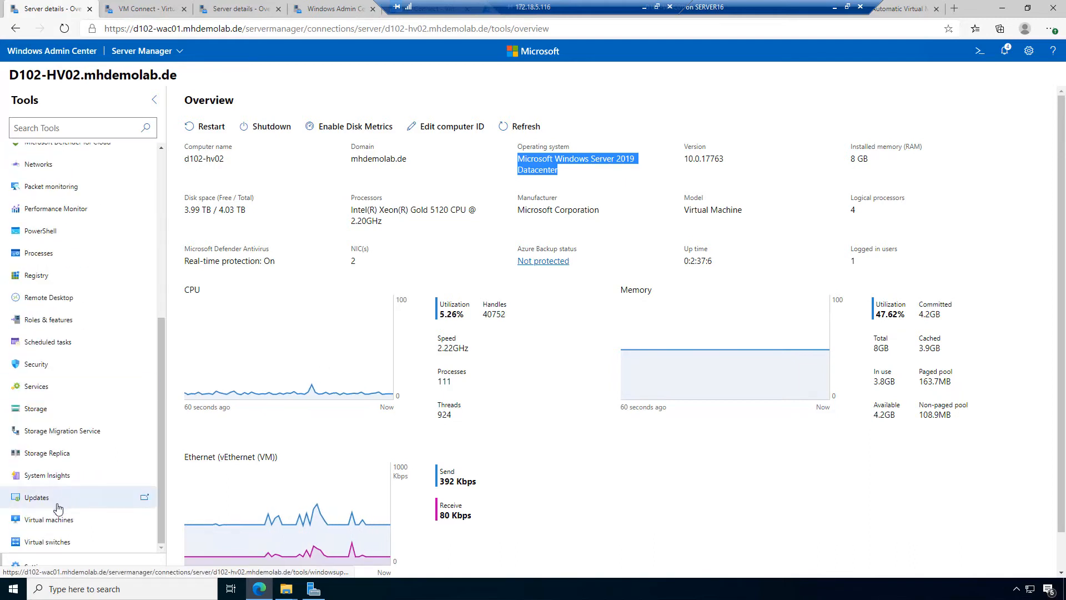
left_click(52, 522)
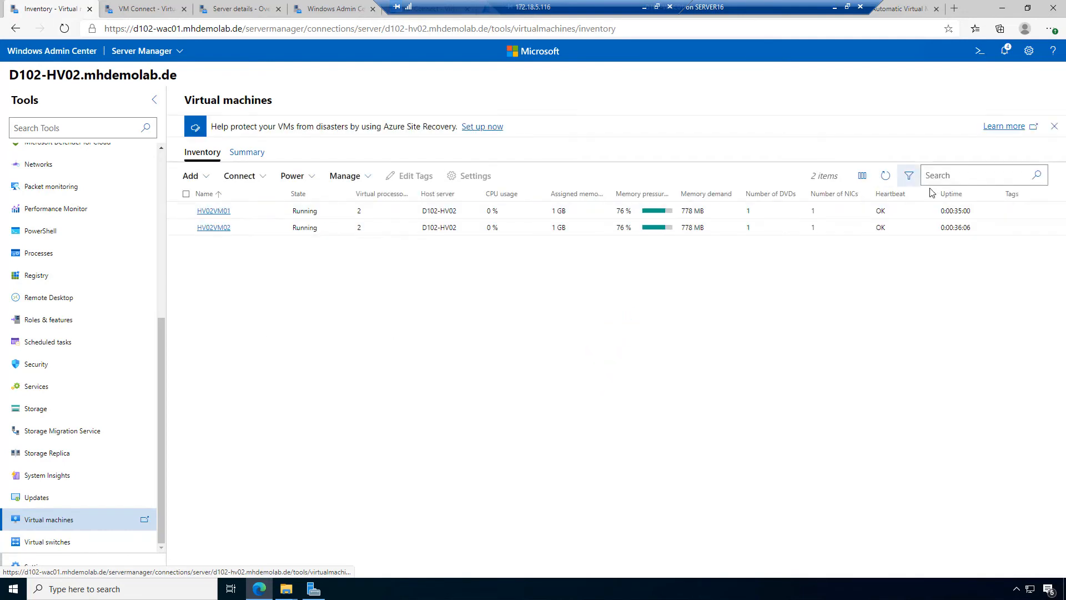
left_click(862, 176)
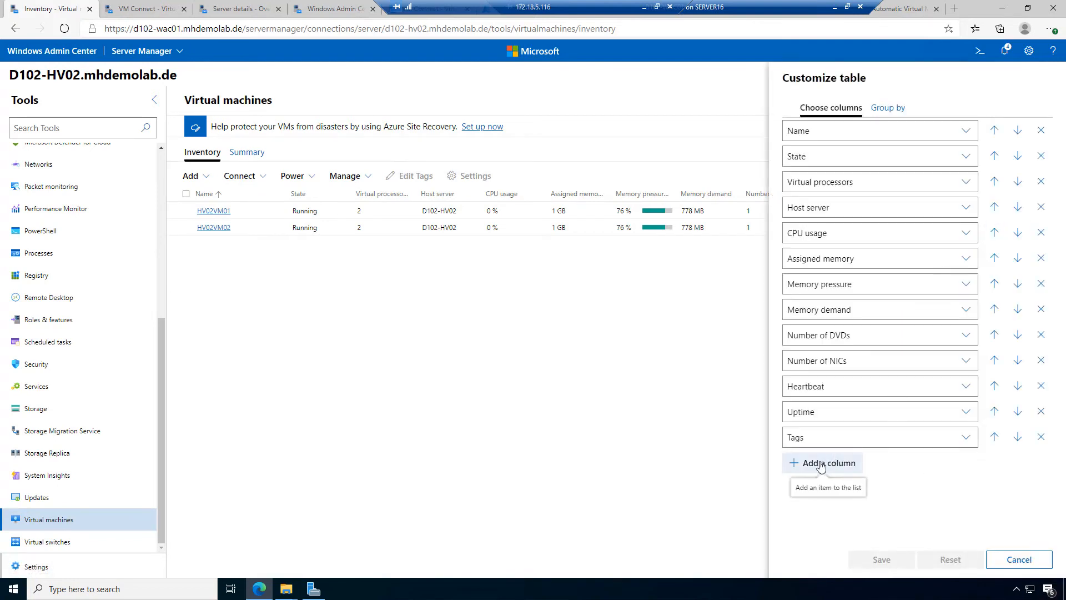
left_click(821, 465)
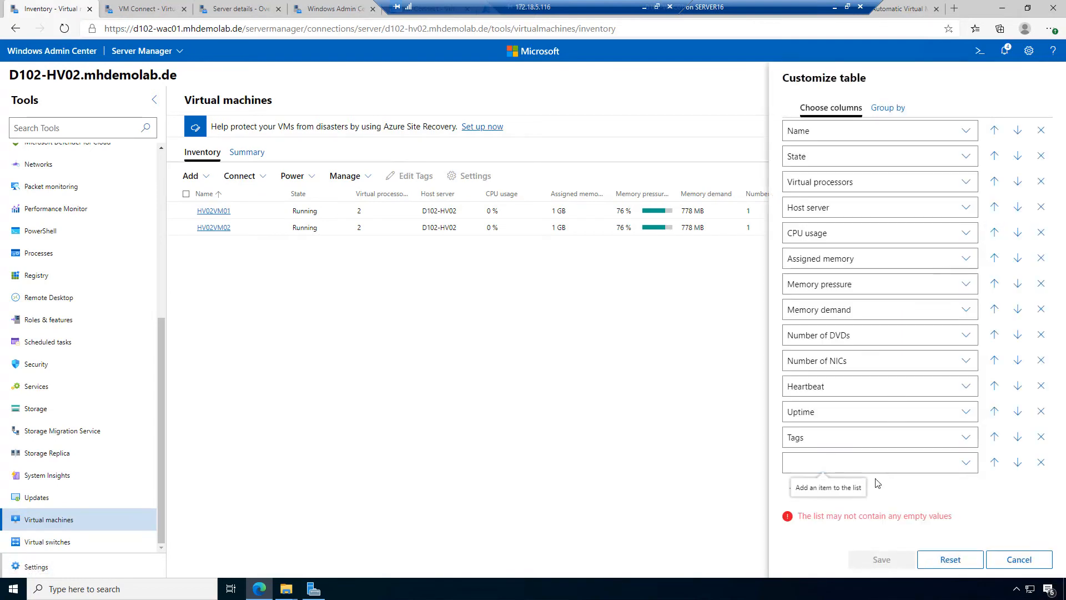
left_click(966, 464)
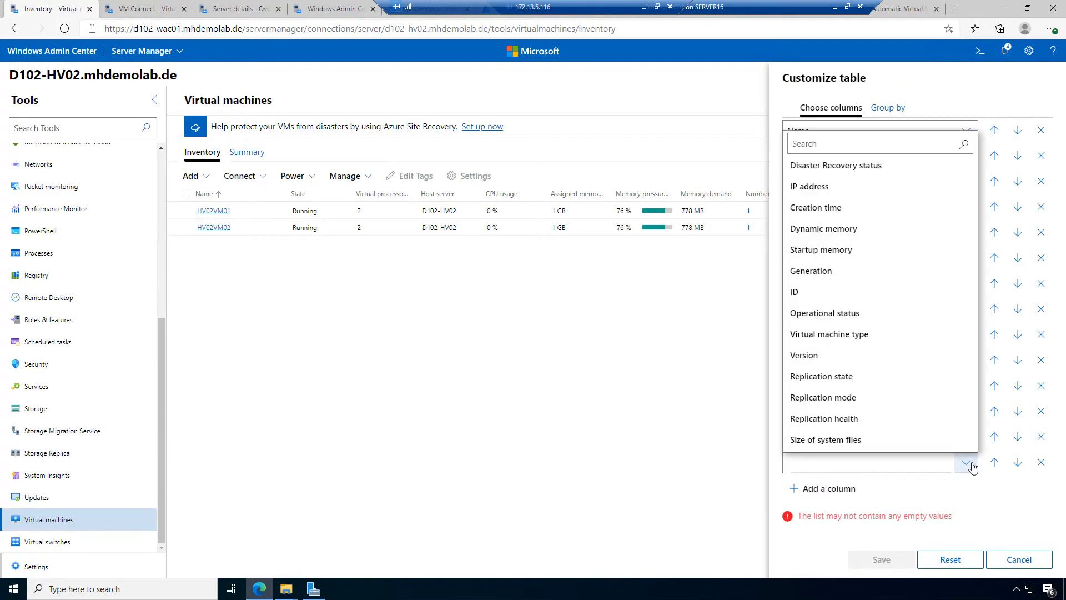
left_click(856, 272)
left_click(845, 488)
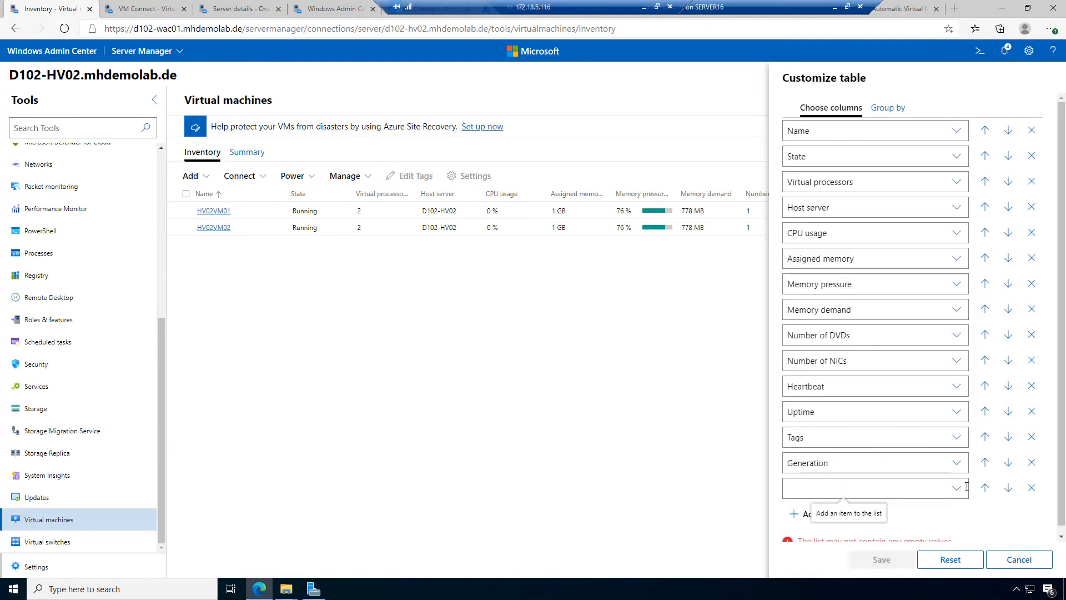
left_click(957, 488)
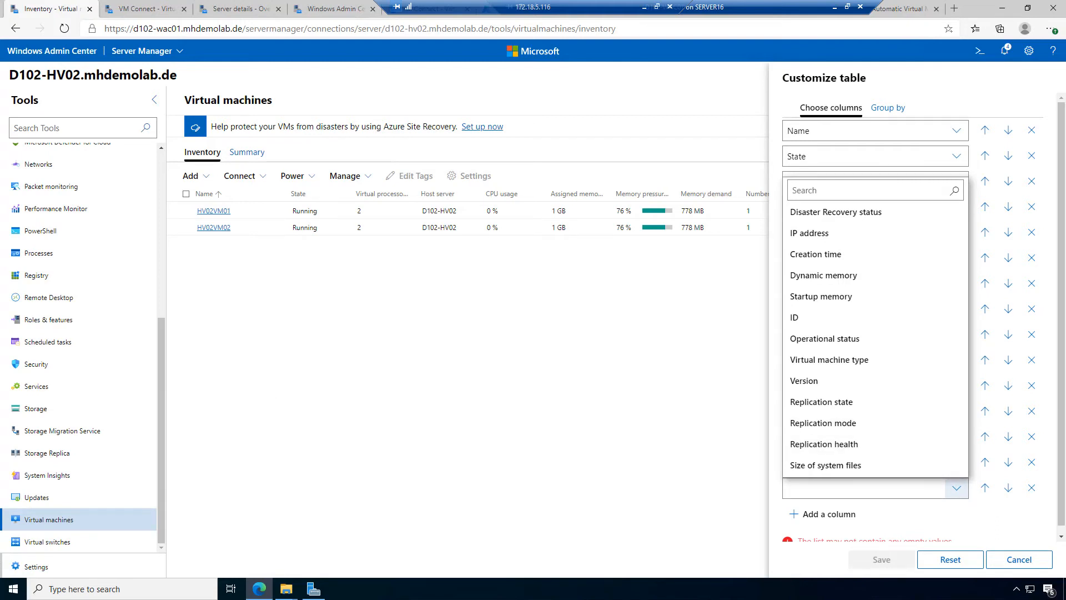
left_click(818, 387)
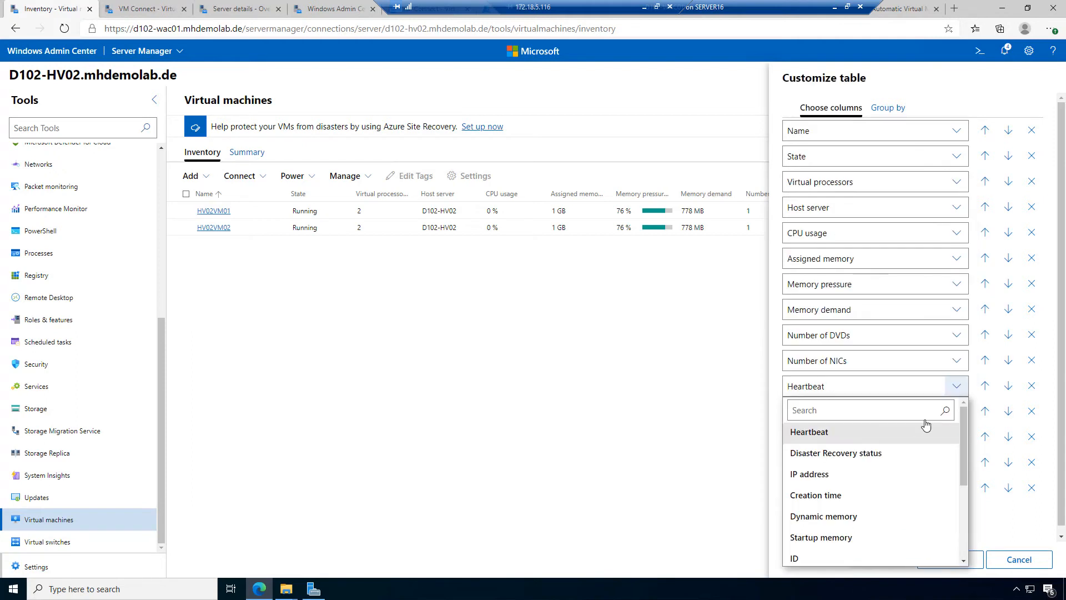
left_click(634, 376)
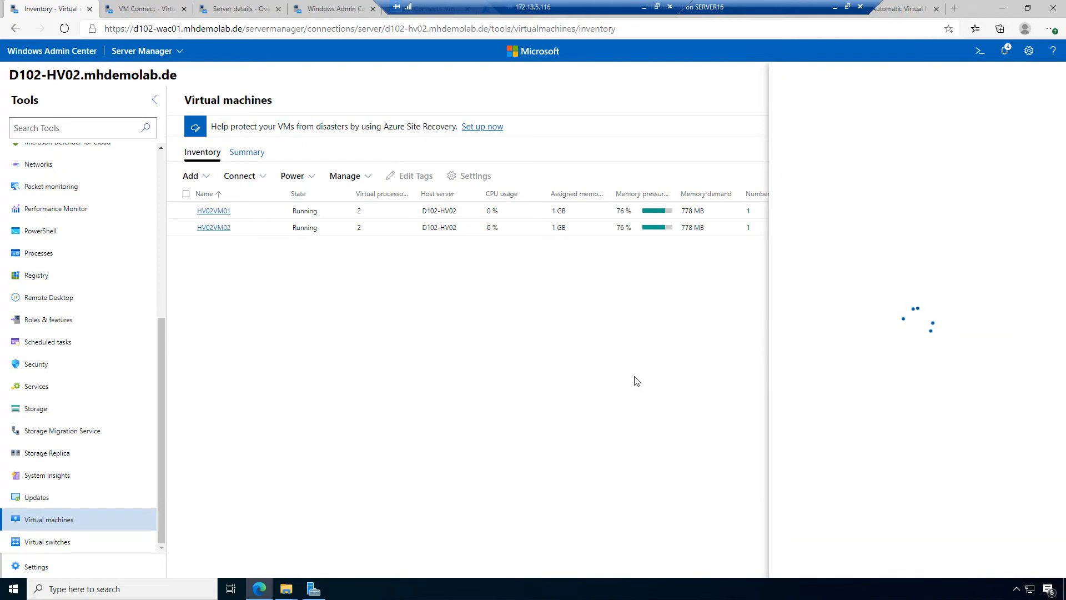
Add Generation and Version columns after Tags in the D102-HV02 virtual machine table and save the layout
left_click(863, 175)
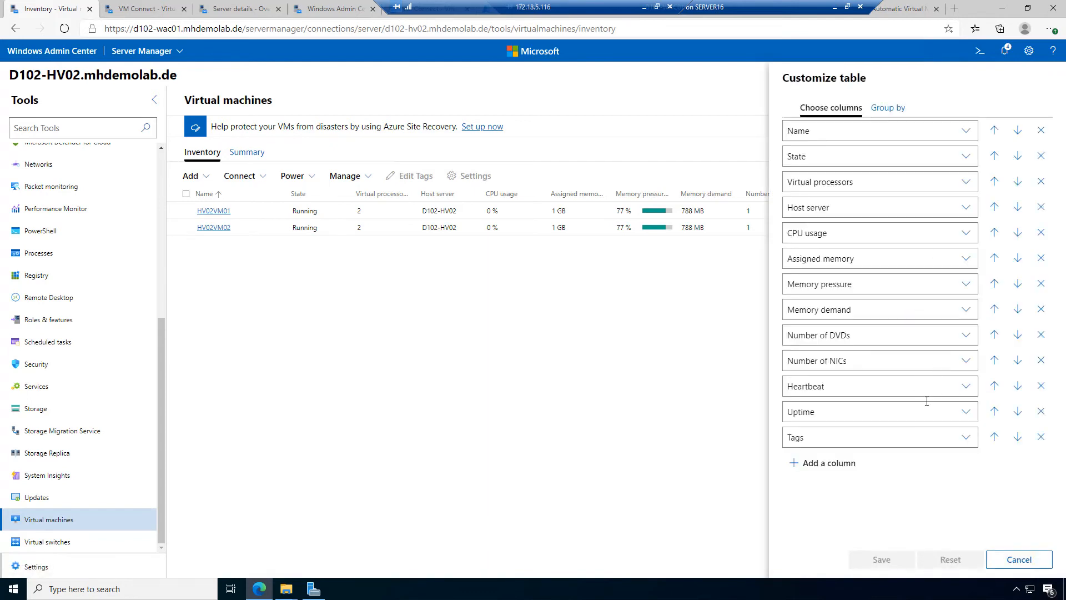
left_click(833, 463)
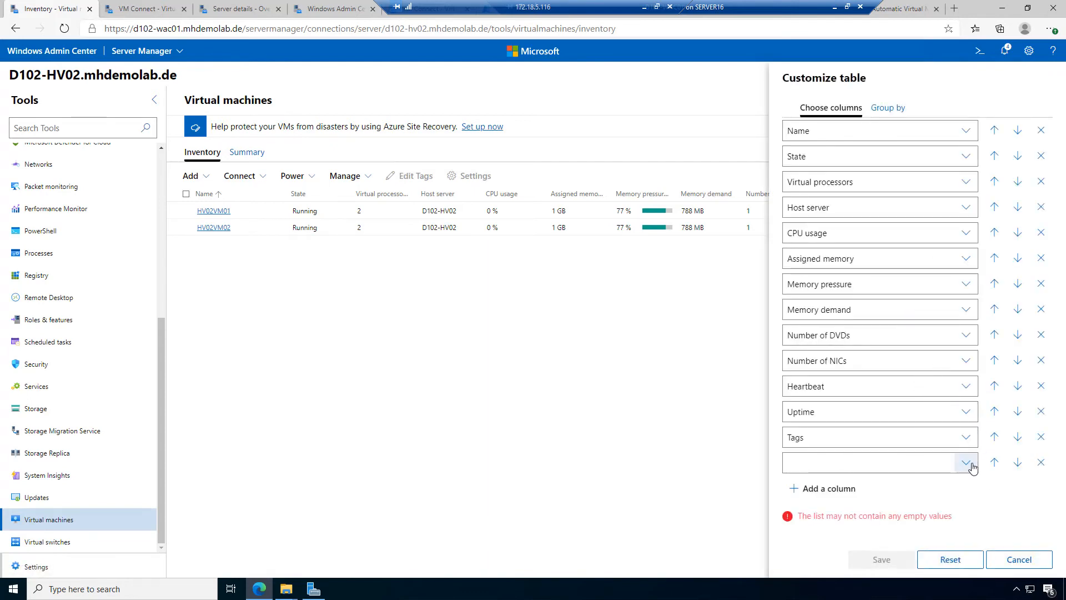
left_click(970, 468)
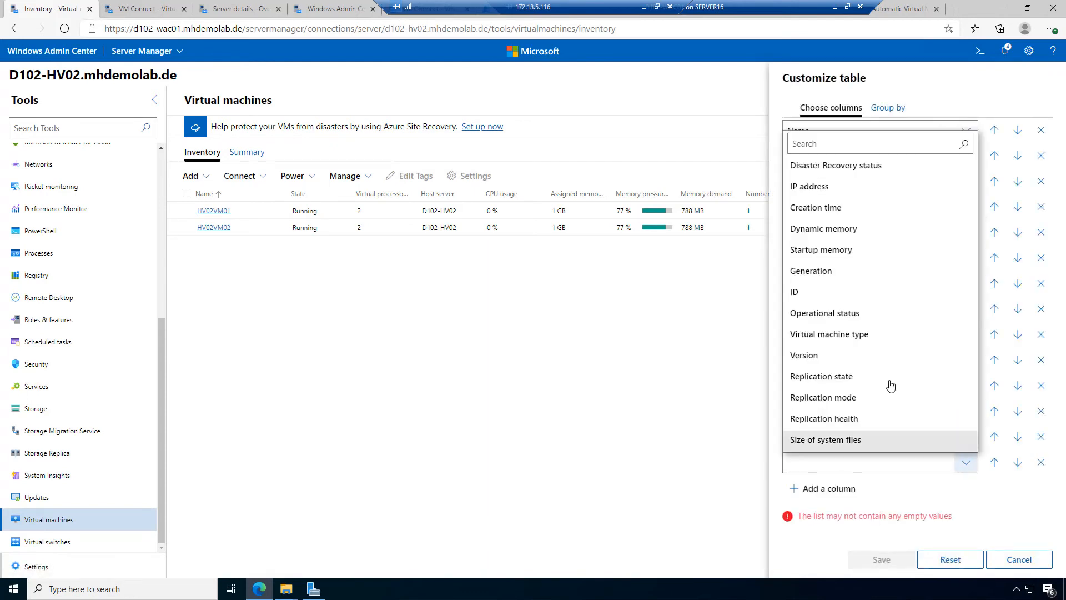
left_click(845, 272)
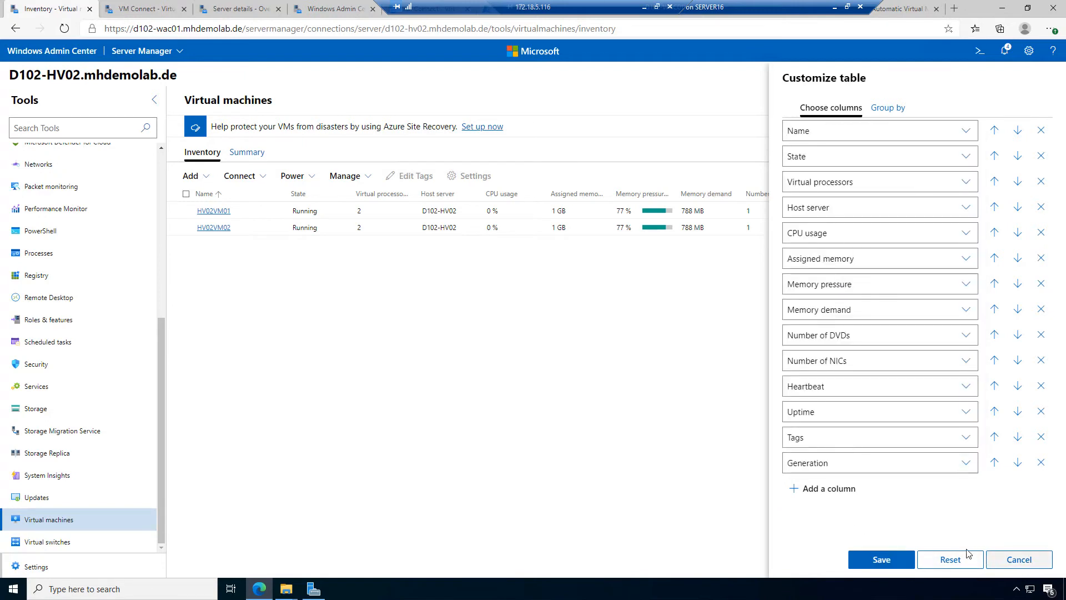
left_click(839, 491)
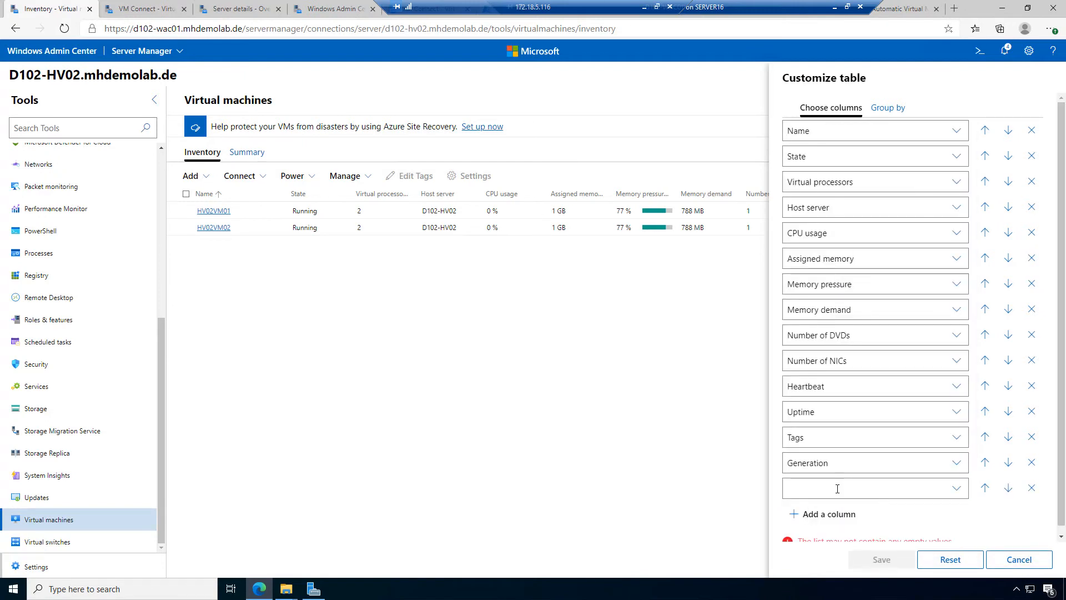
left_click(838, 488)
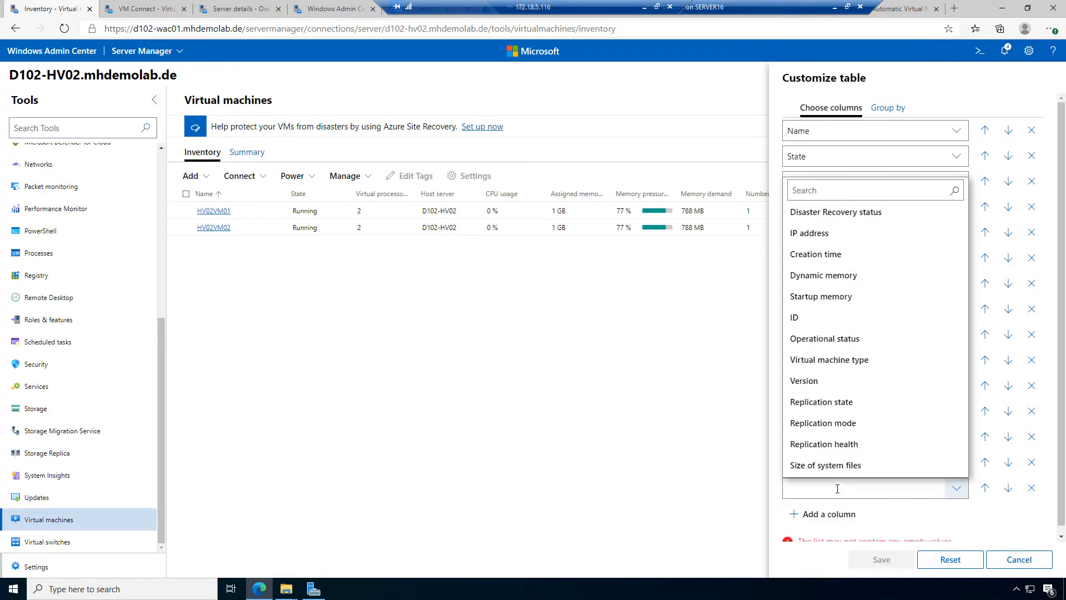
left_click(822, 381)
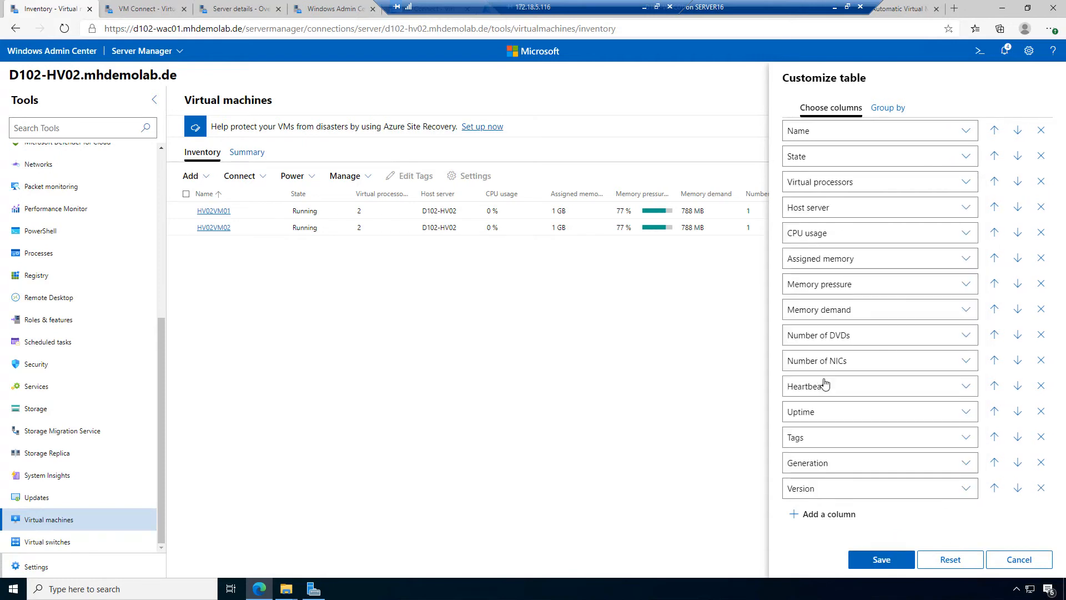
left_click(879, 560)
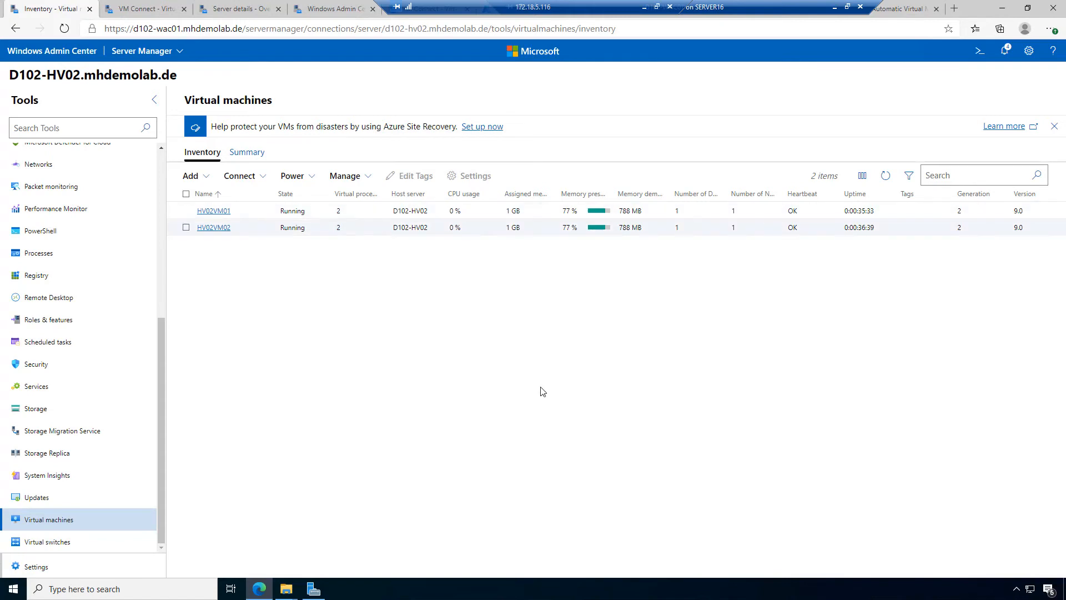
Shut down the virtual machine HV02VM01 on D102-HV02
left_click(186, 212)
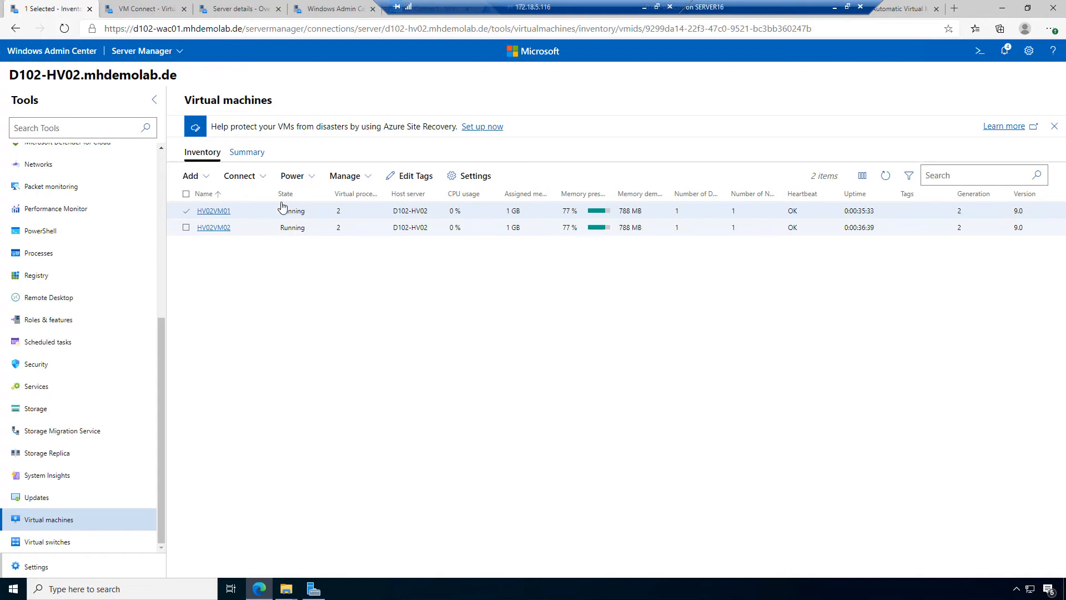
left_click(305, 175)
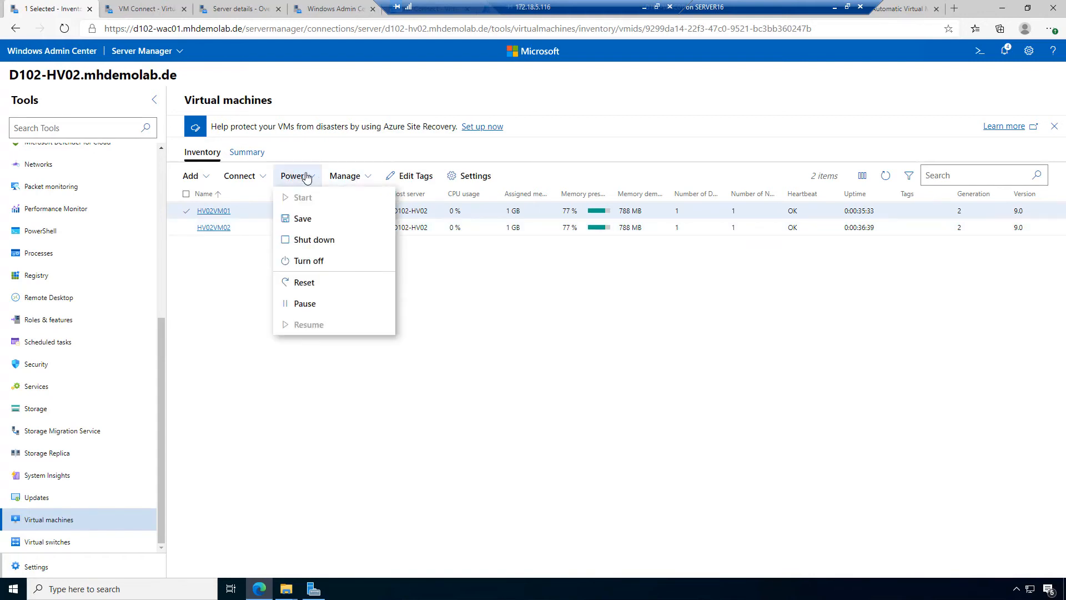
left_click(327, 242)
left_click(561, 364)
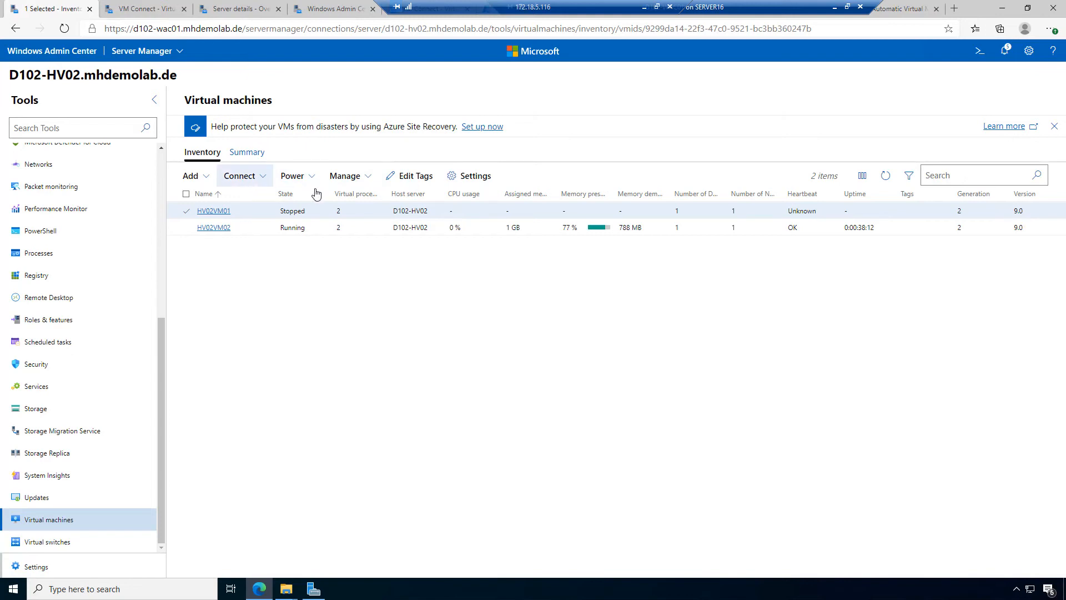
Start an export of HV02VM01 and create a folder named Export on the VMs (E:) volume for it
left_click(361, 176)
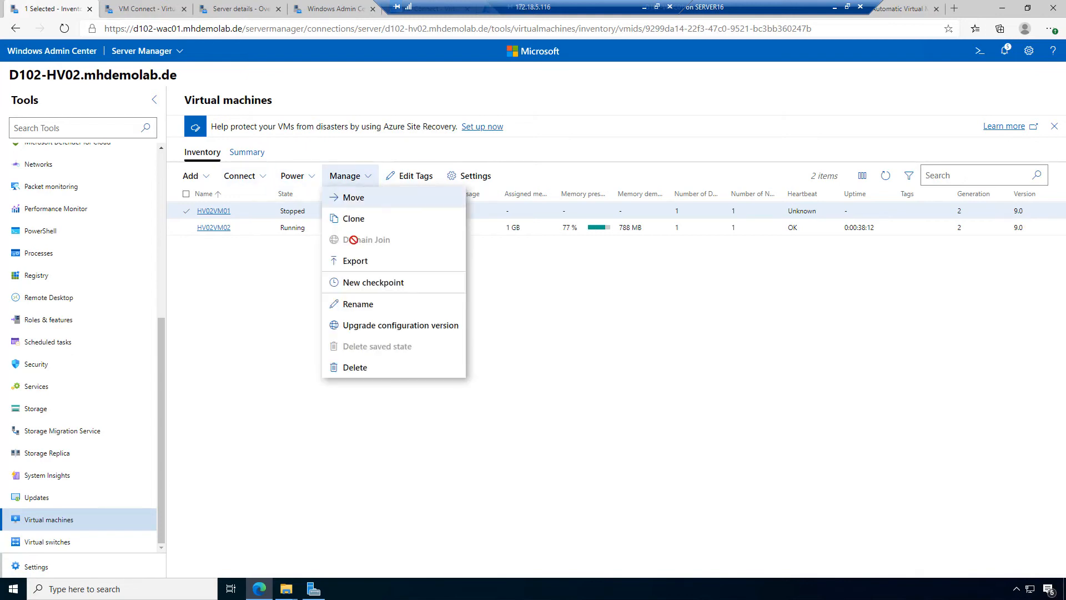
left_click(353, 259)
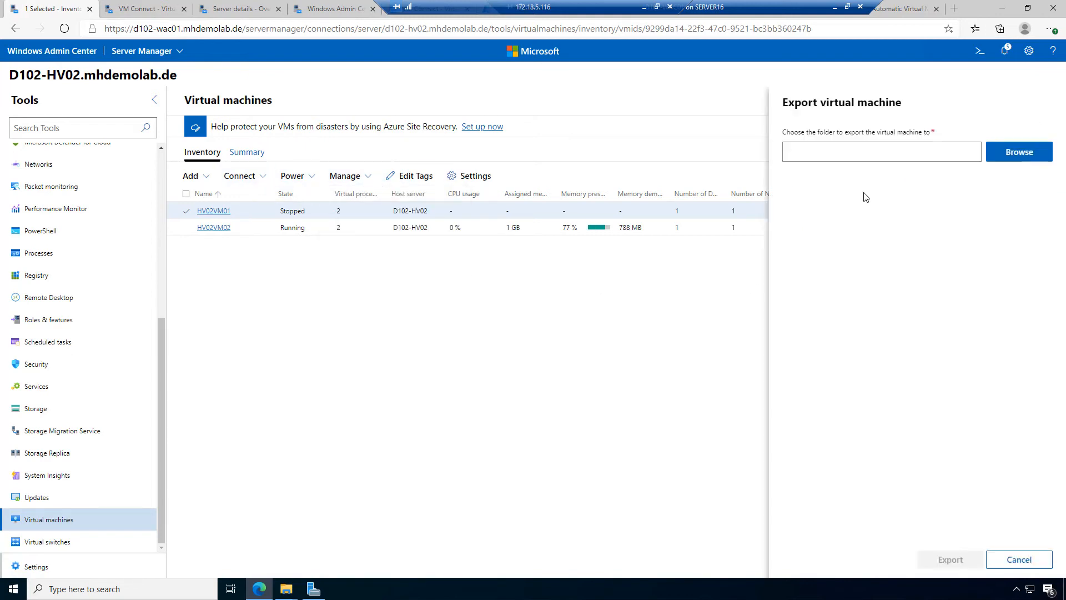
left_click(1012, 153)
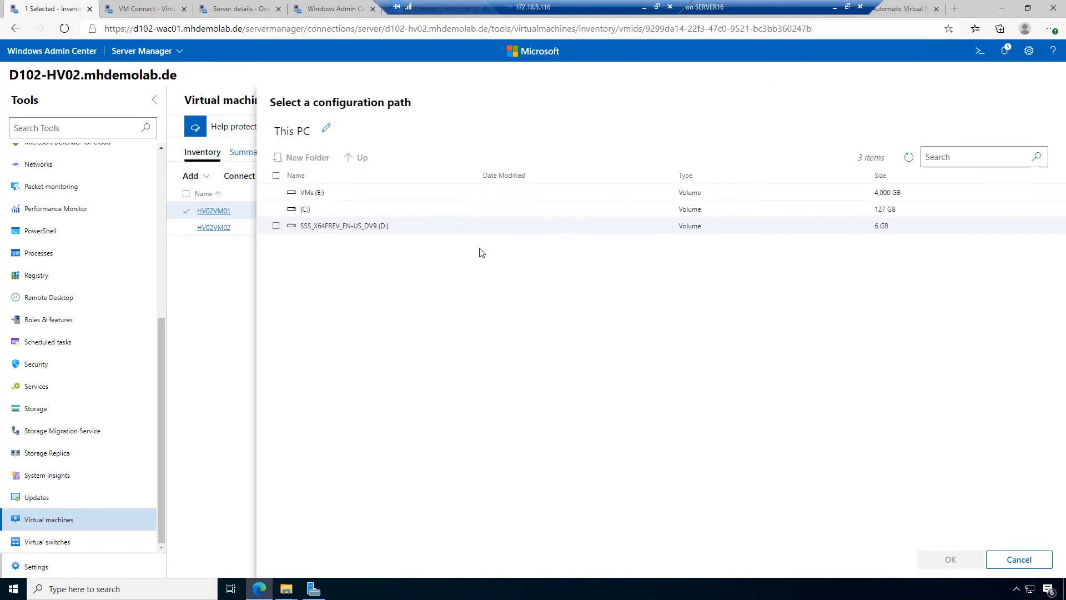
double_click(306, 193)
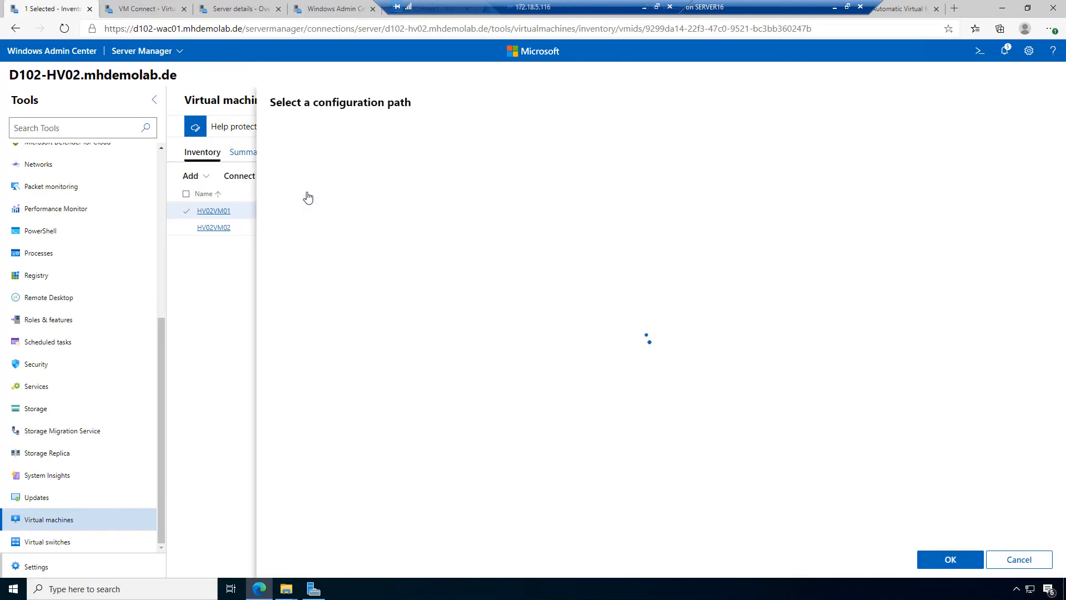
left_click(289, 158)
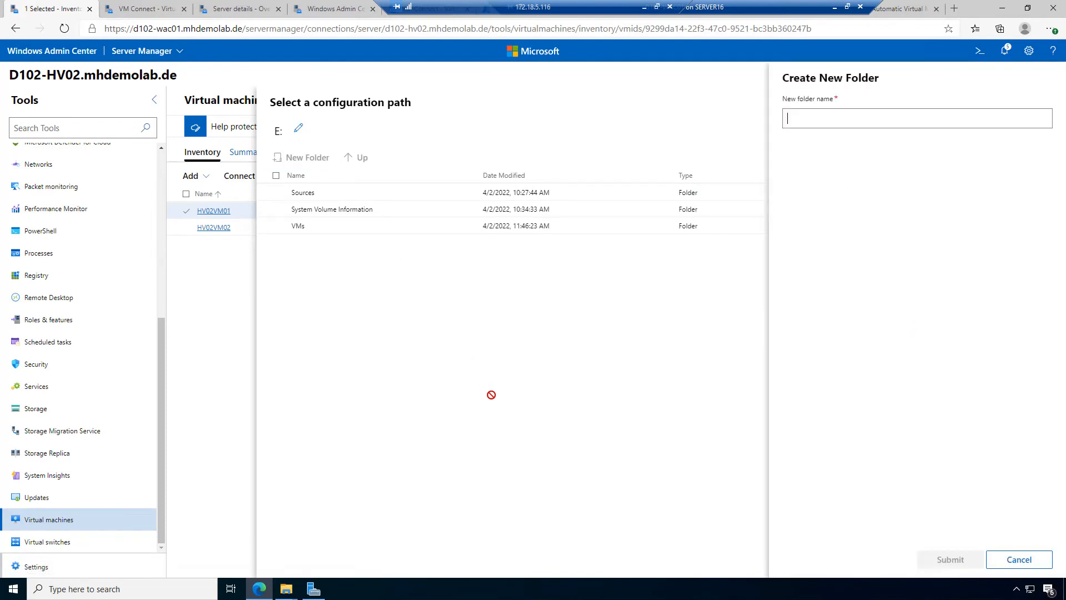
type("Export")
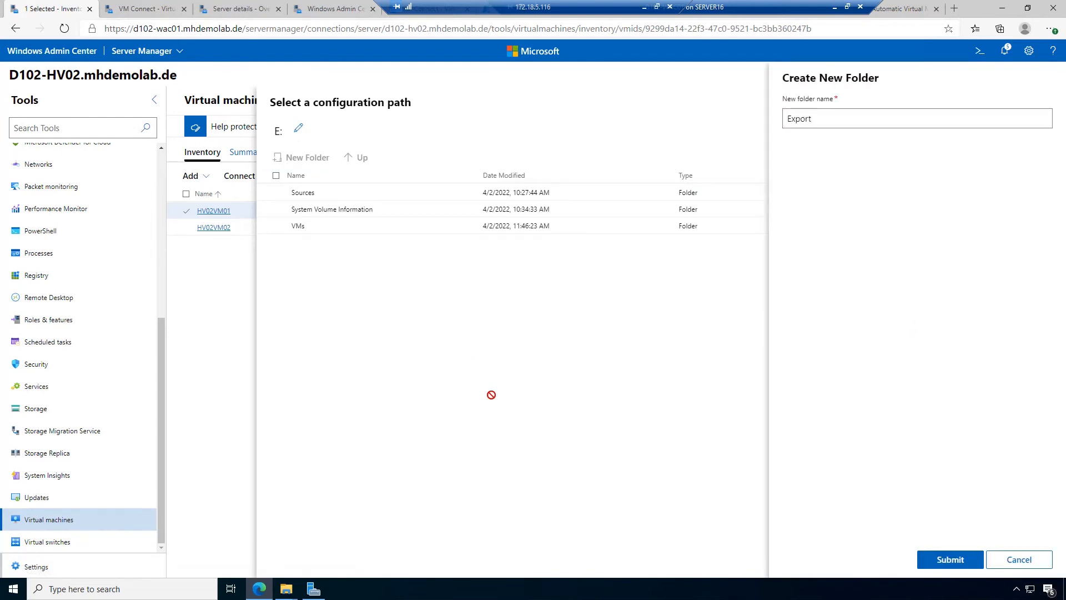
key("Return")
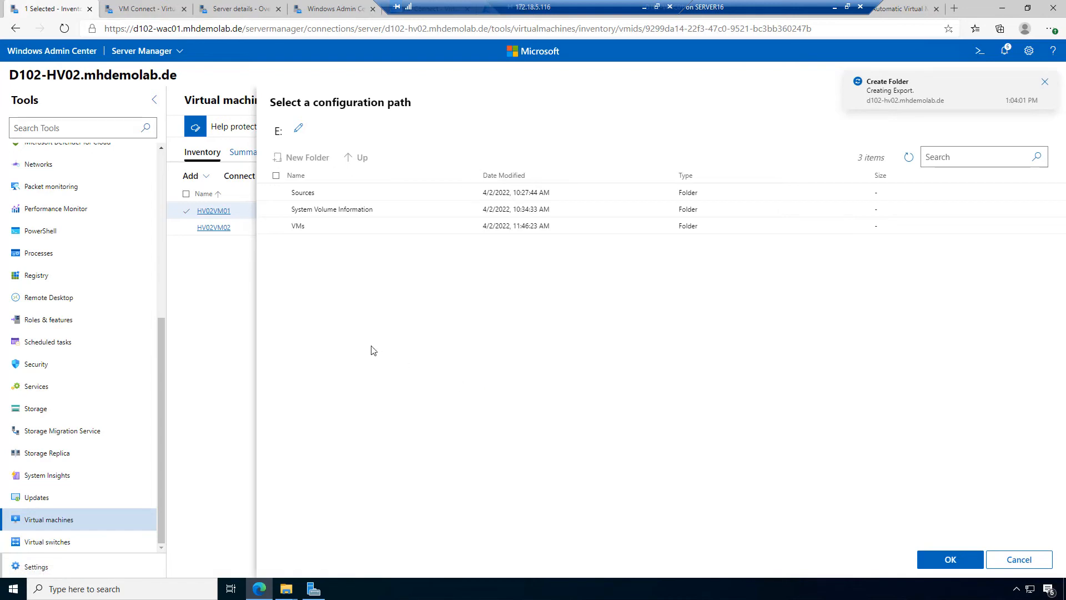
Export HV02VM01 to E:\Export and check the export's progress in the notifications
left_click(276, 193)
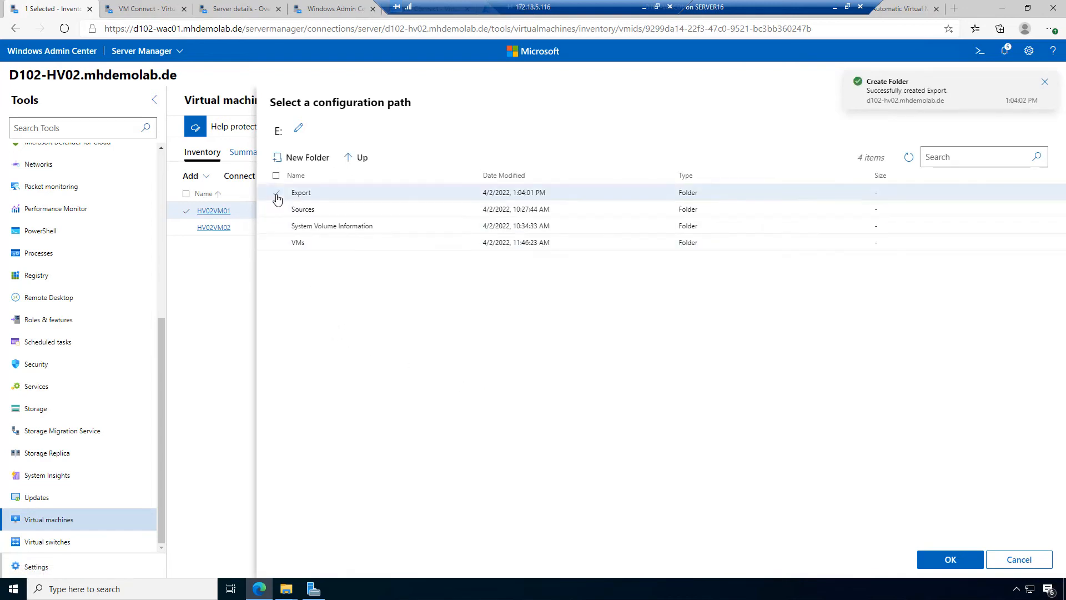
left_click(946, 564)
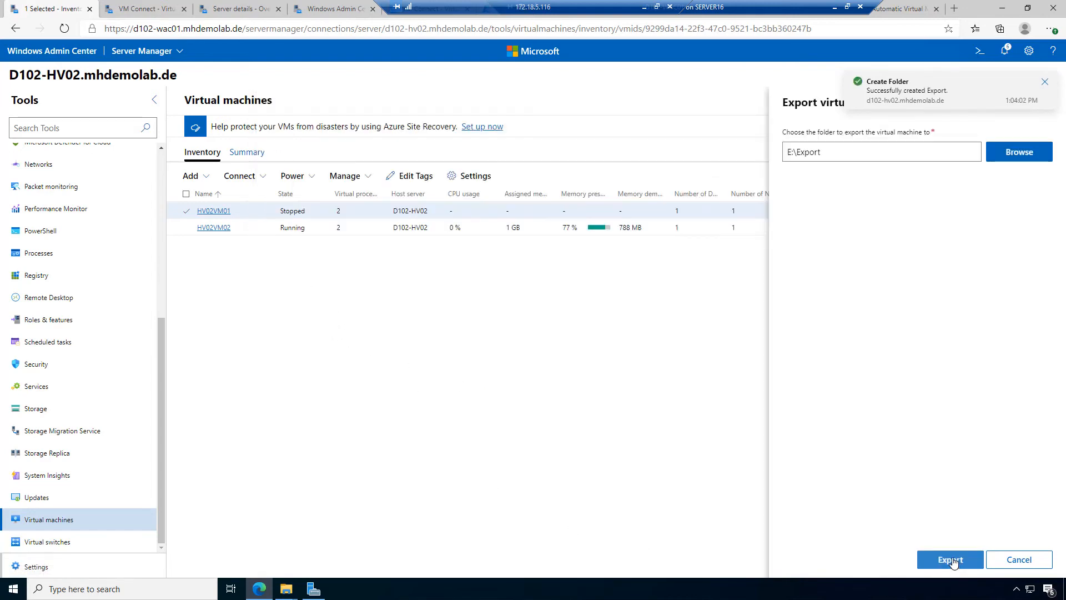
left_click(968, 567)
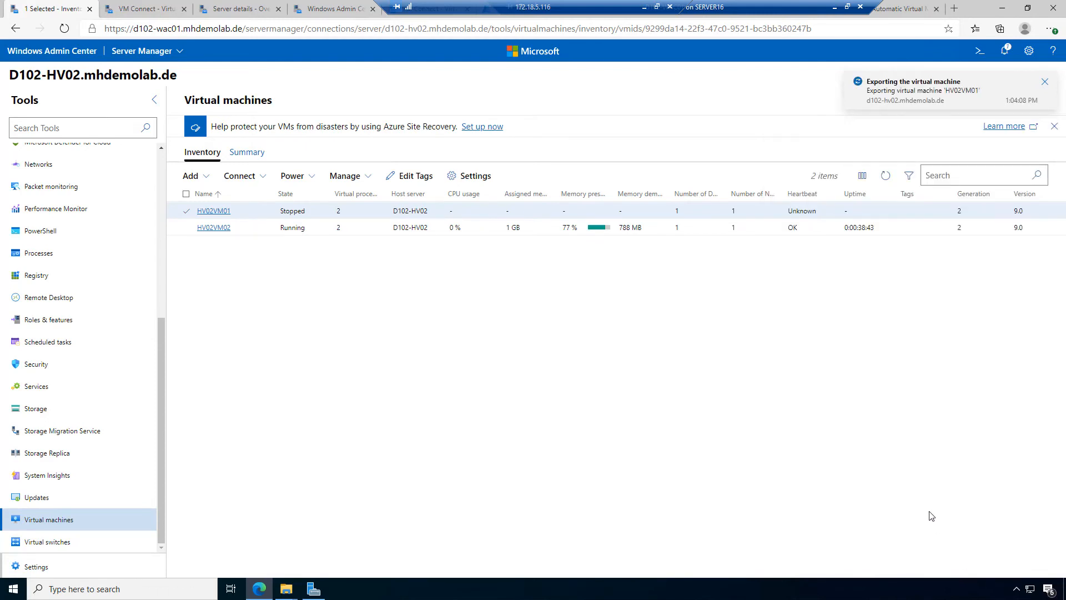
left_click(1005, 52)
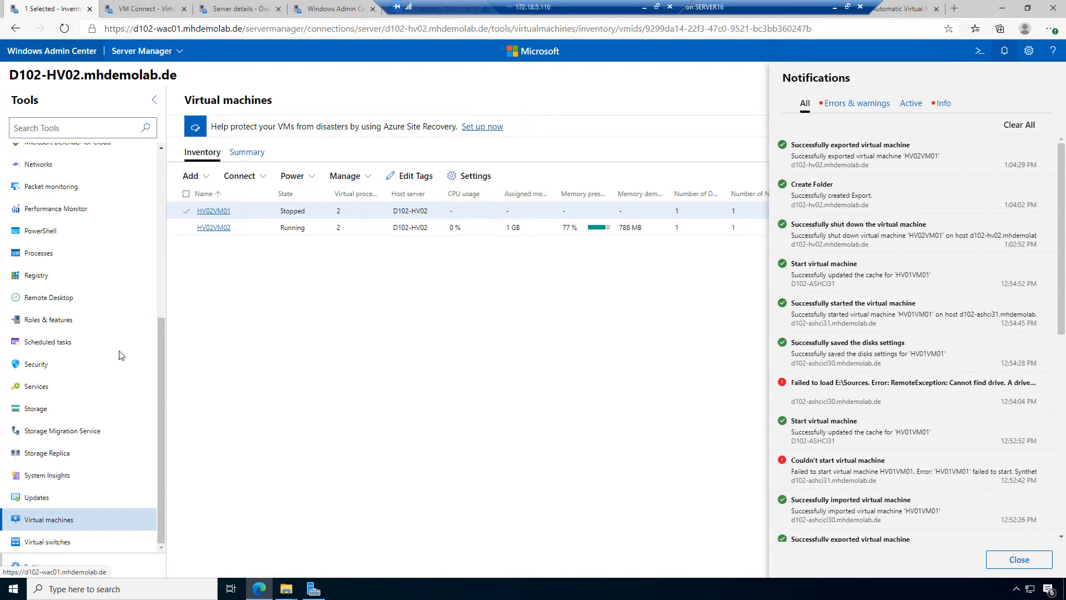
In File Explorer, bring up the cluster's VMs folder and the Export folder windows, and point the Export window to \\d102-hv02\e$
left_click(287, 590)
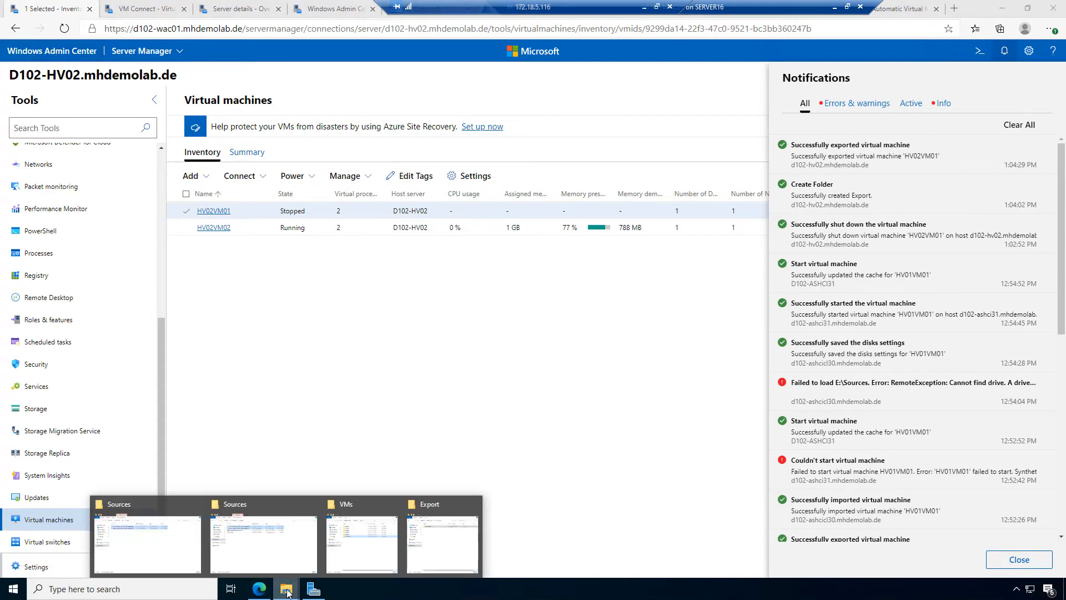
left_click(362, 545)
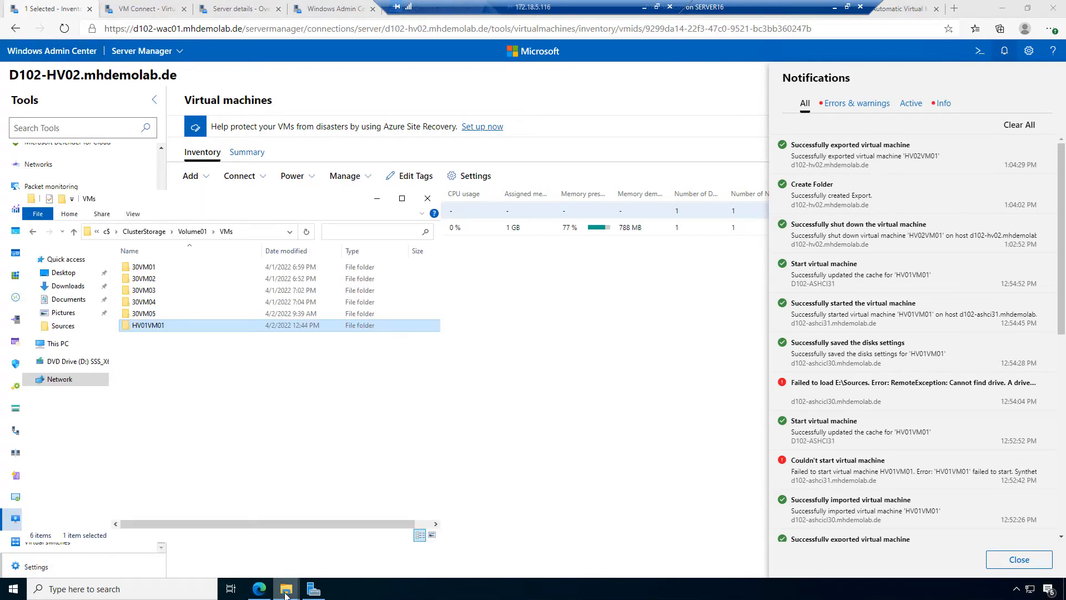
mouse_move(286, 593)
left_click(472, 562)
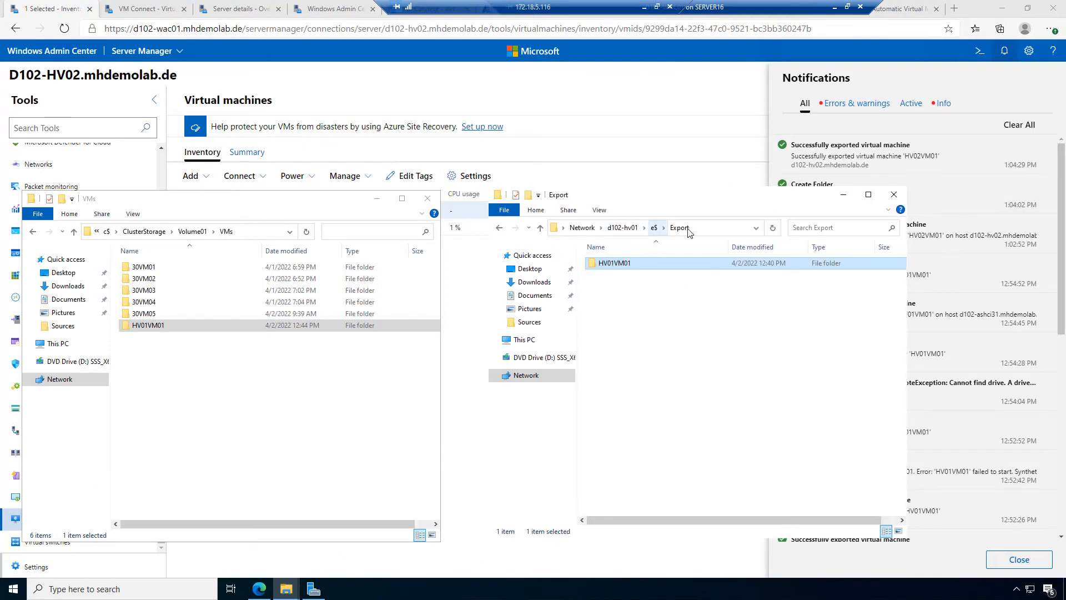
left_click(713, 232)
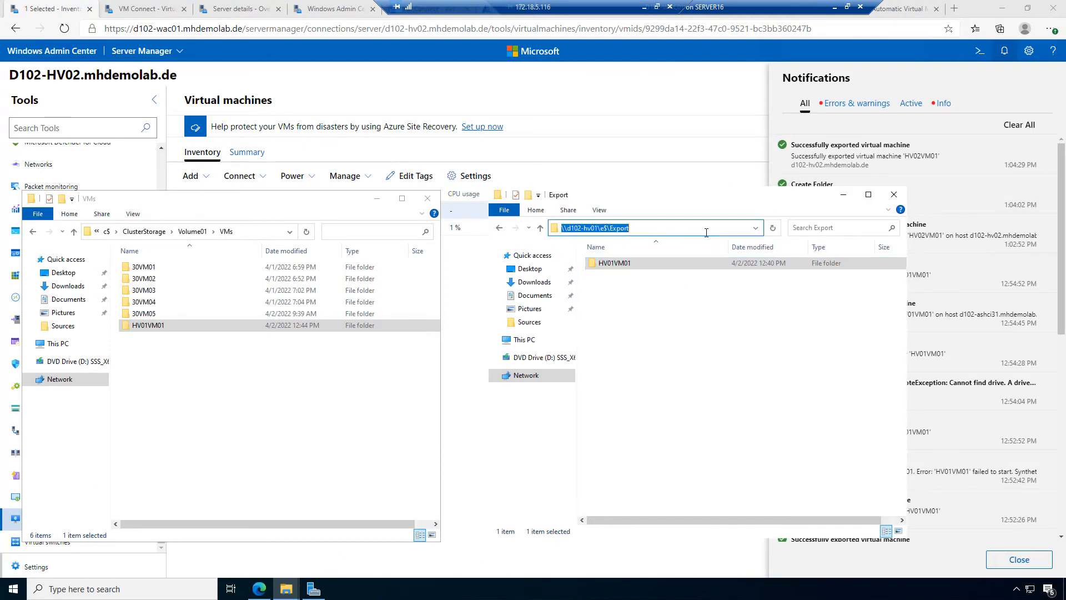
left_click_drag(672, 229, 595, 234)
type("2")
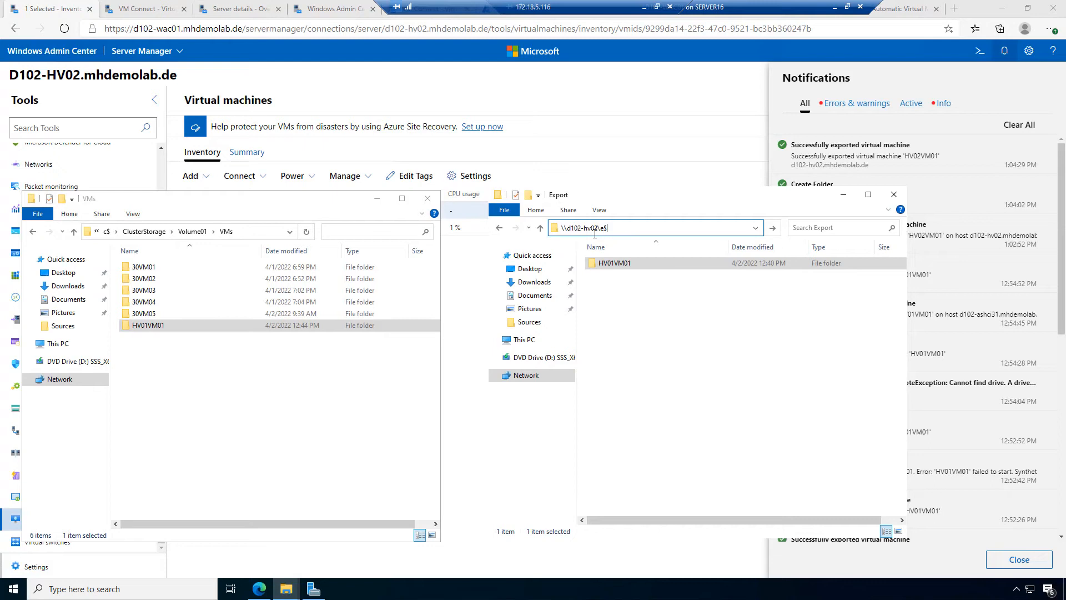
type("\\e$")
key("Return")
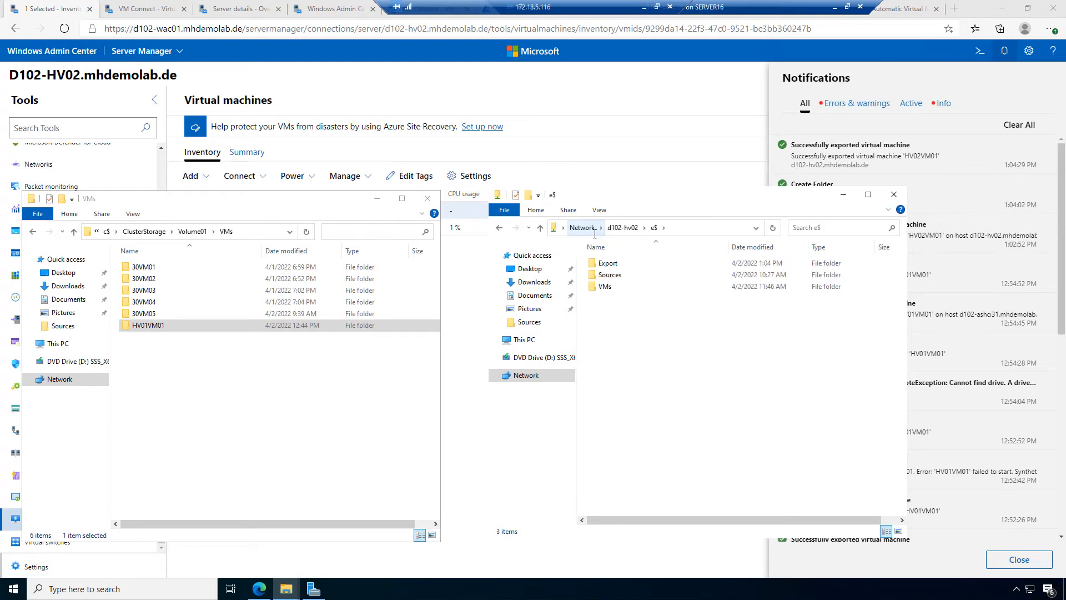
Copy the exported HV02VM01 folder from D102-HV02's Export folder into ClusterStorage\Volume01\VMs
double_click(634, 268)
left_click_drag(654, 264, 764, 361)
left_click_drag(661, 268, 209, 432)
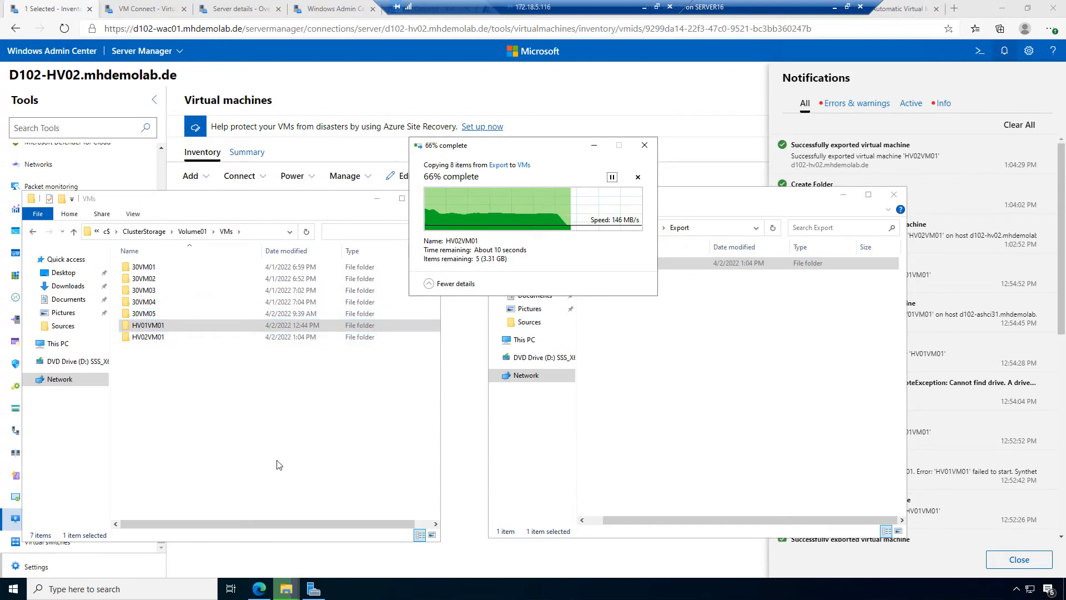
Switch to Windows Admin Center, connect to the d102-ashcicl30 cluster and open its virtual machine inventory
left_click(71, 54)
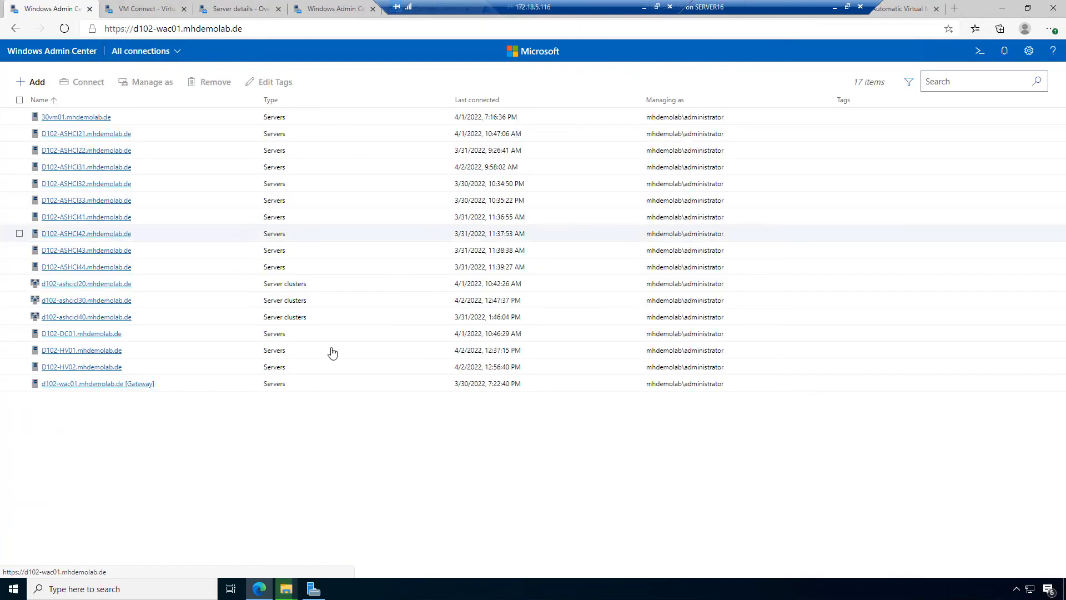
left_click(110, 303)
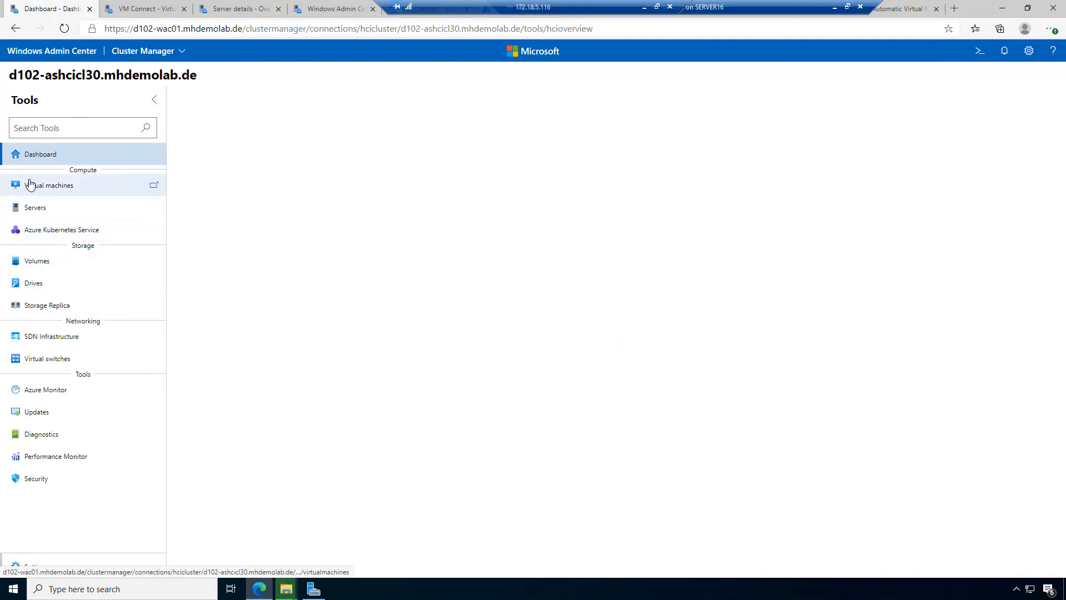
left_click(30, 185)
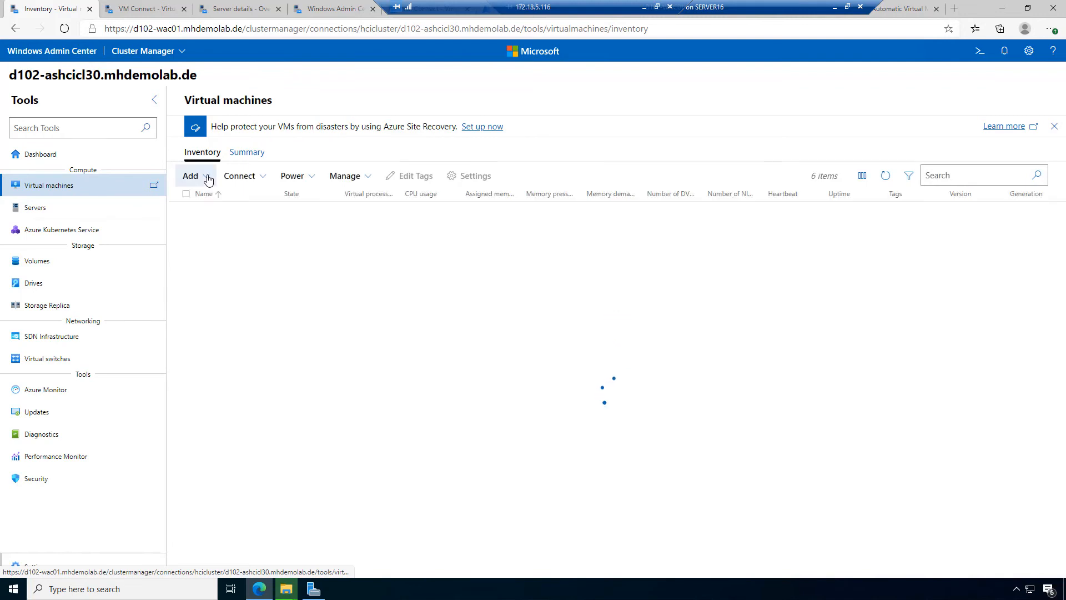
Start importing a virtual machine and choose C:\ClusterStorage\Volume01\VMs\HV02VM01 as the folder containing it
left_click(206, 177)
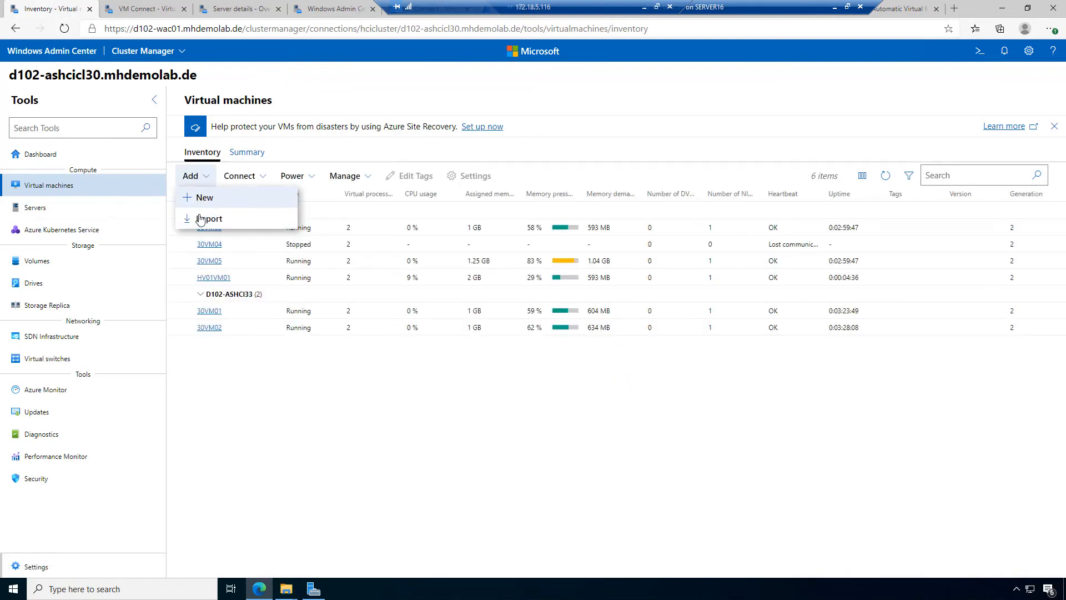
left_click(220, 220)
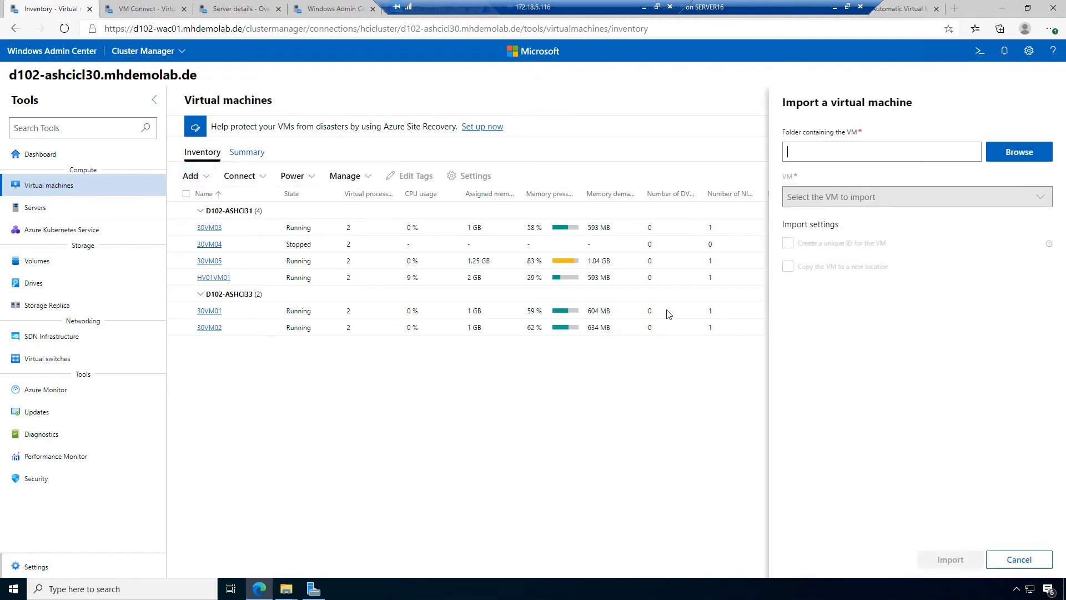
left_click(1036, 160)
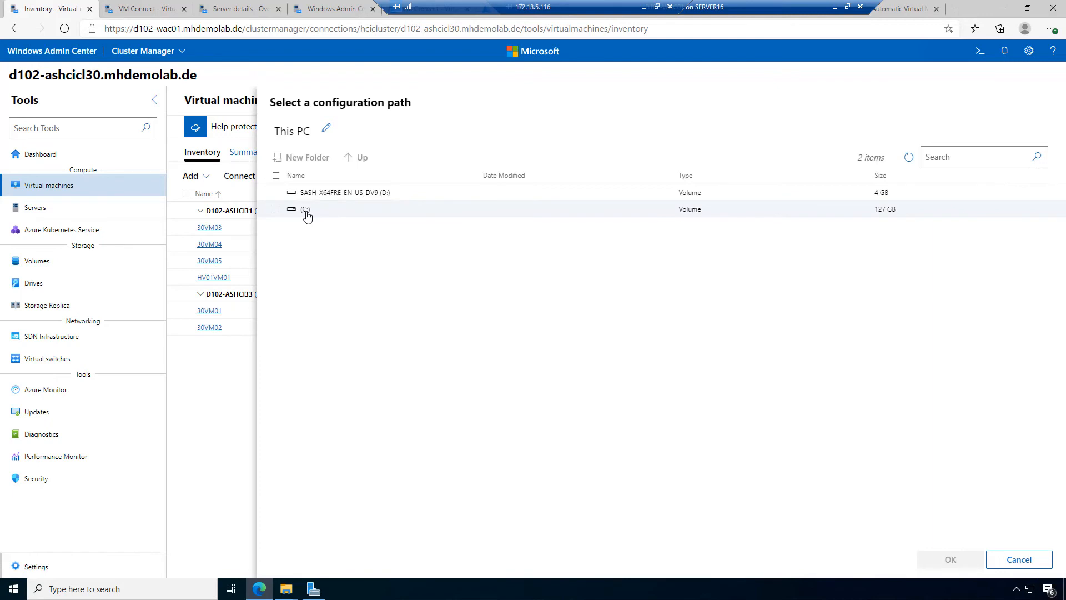
double_click(306, 212)
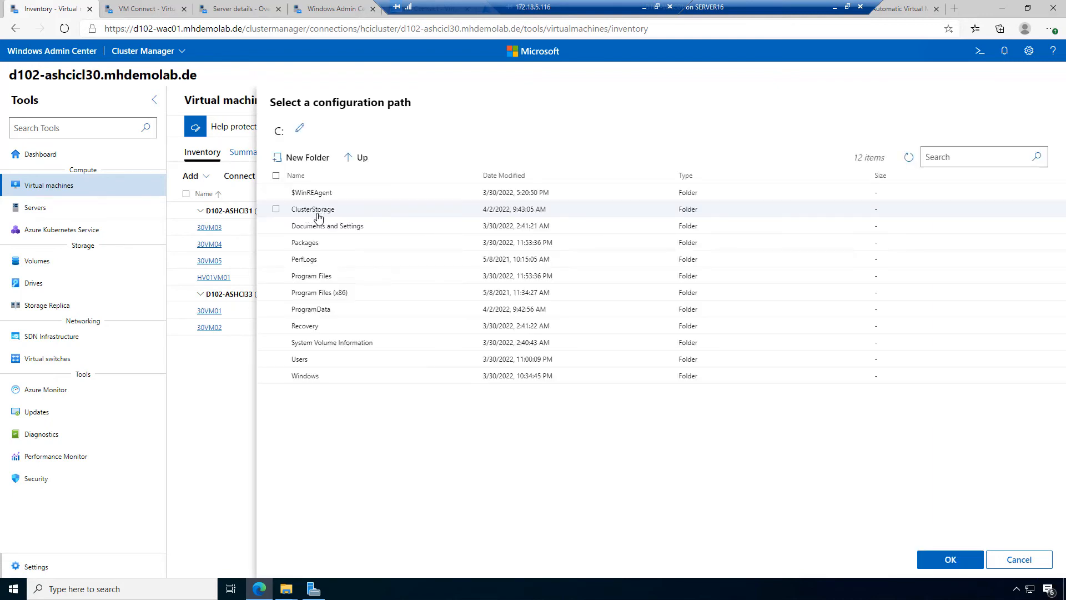
double_click(314, 210)
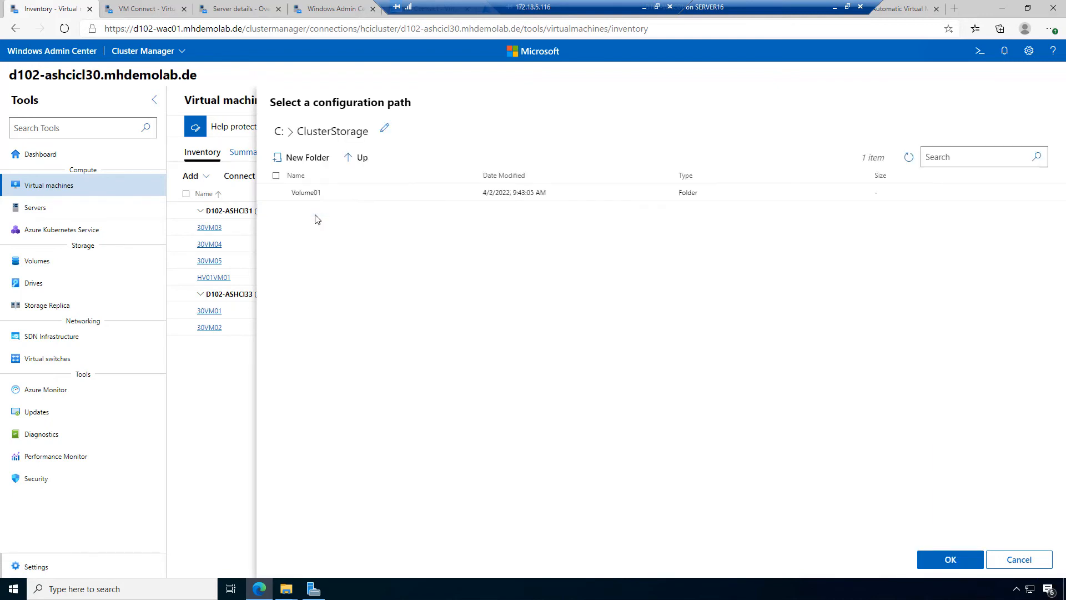
double_click(310, 199)
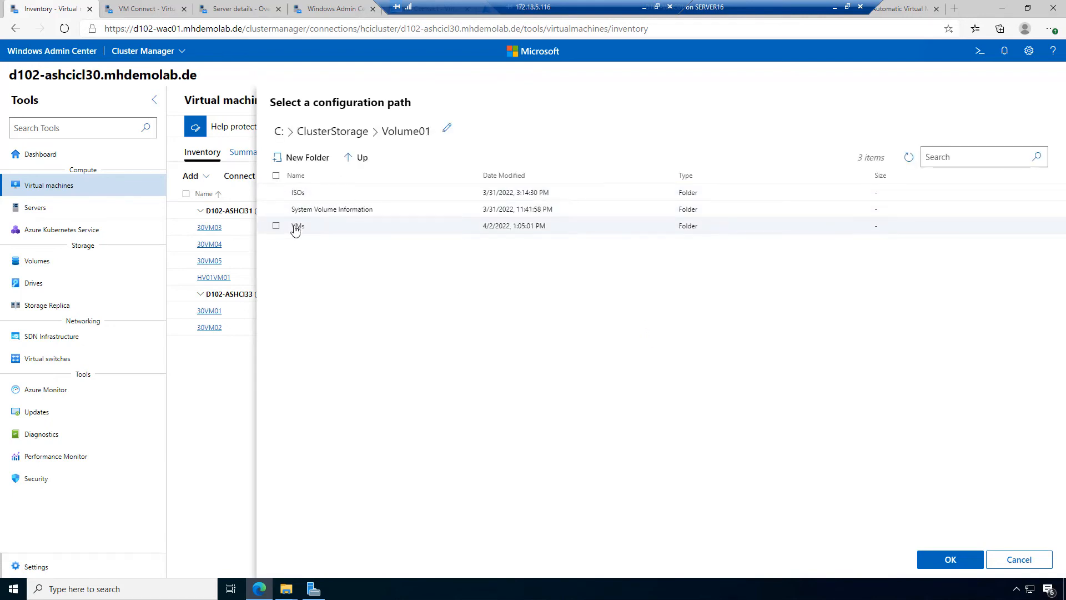
double_click(295, 228)
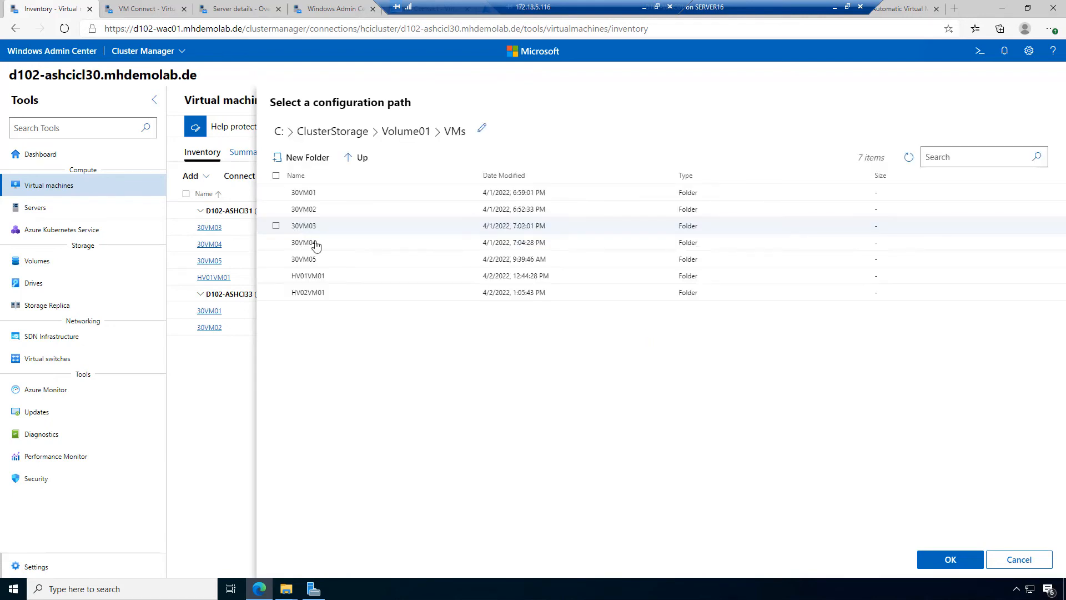
left_click(277, 294)
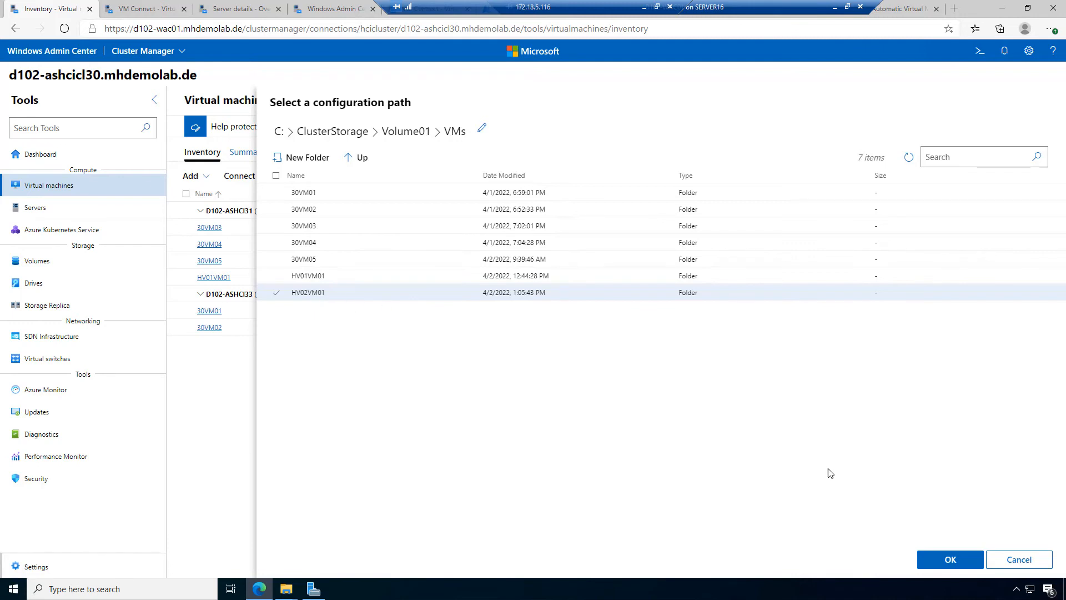
left_click(939, 559)
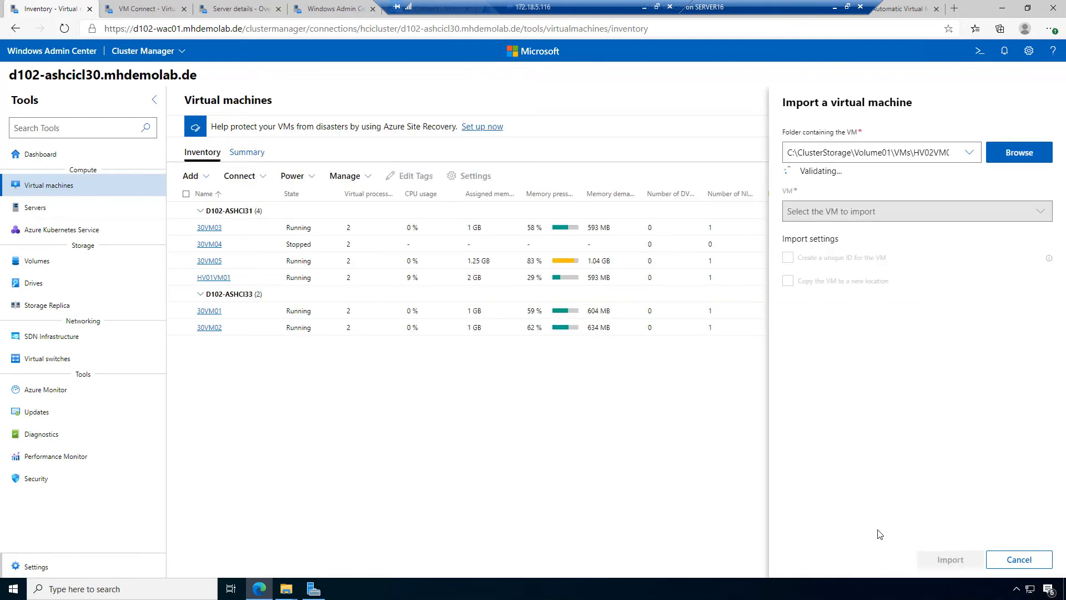
Choose HV02VM01 as the VM and import it without creating a unique ID or copying it to a new location
left_click(929, 197)
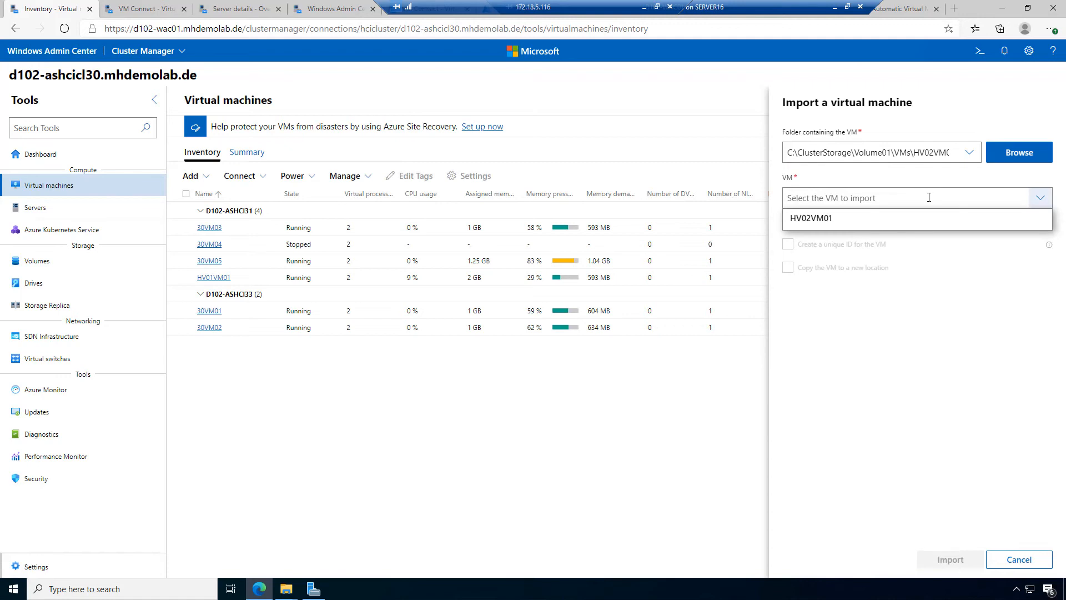
left_click(840, 222)
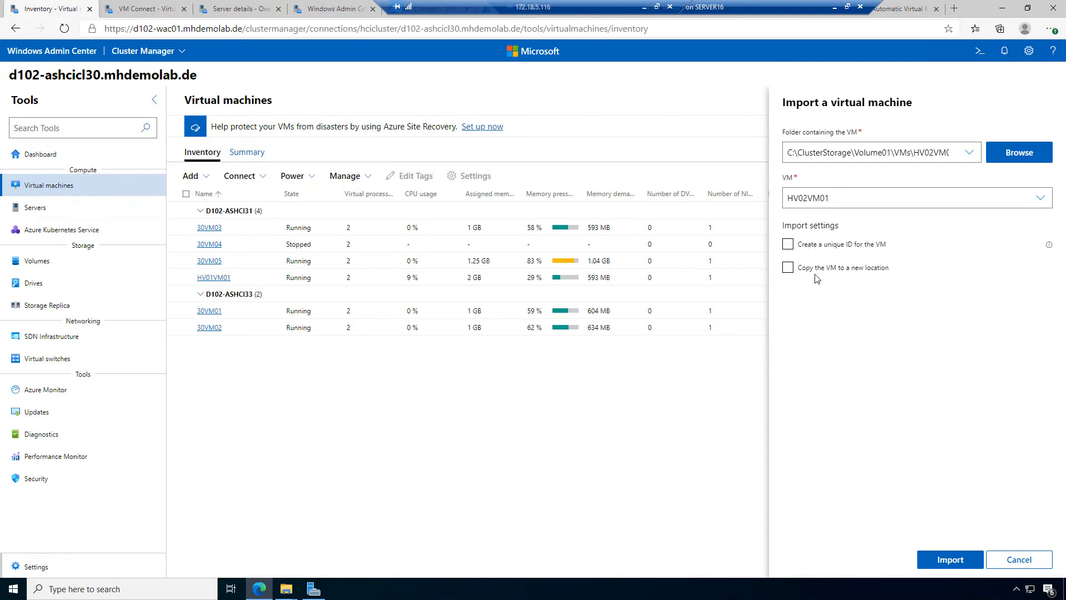
left_click(949, 559)
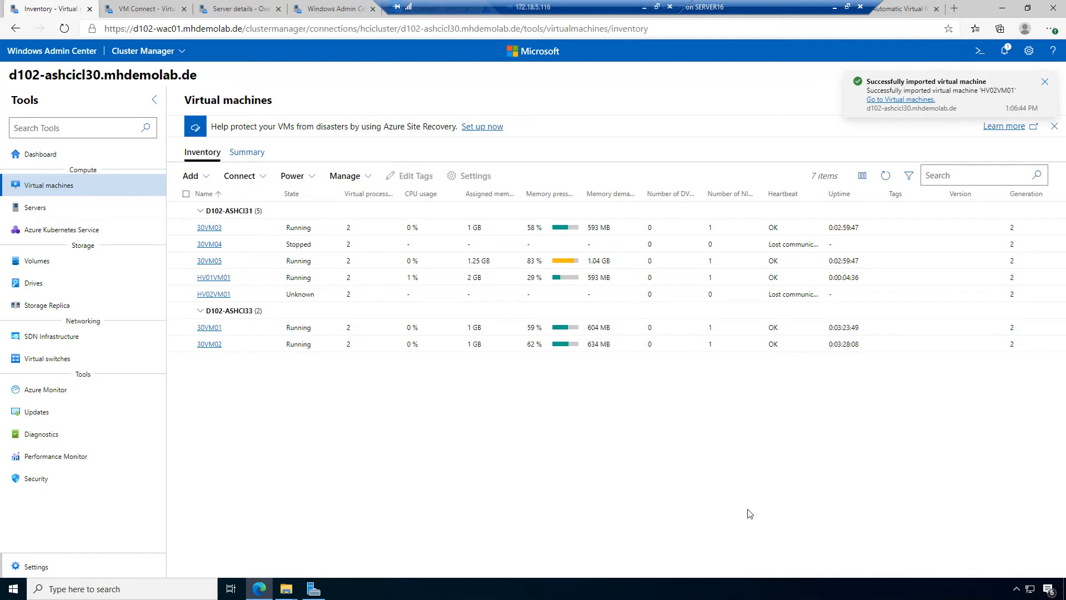
In HV02VM01's disk settings, set the DVD drive to None, save the change and close the settings
left_click(185, 294)
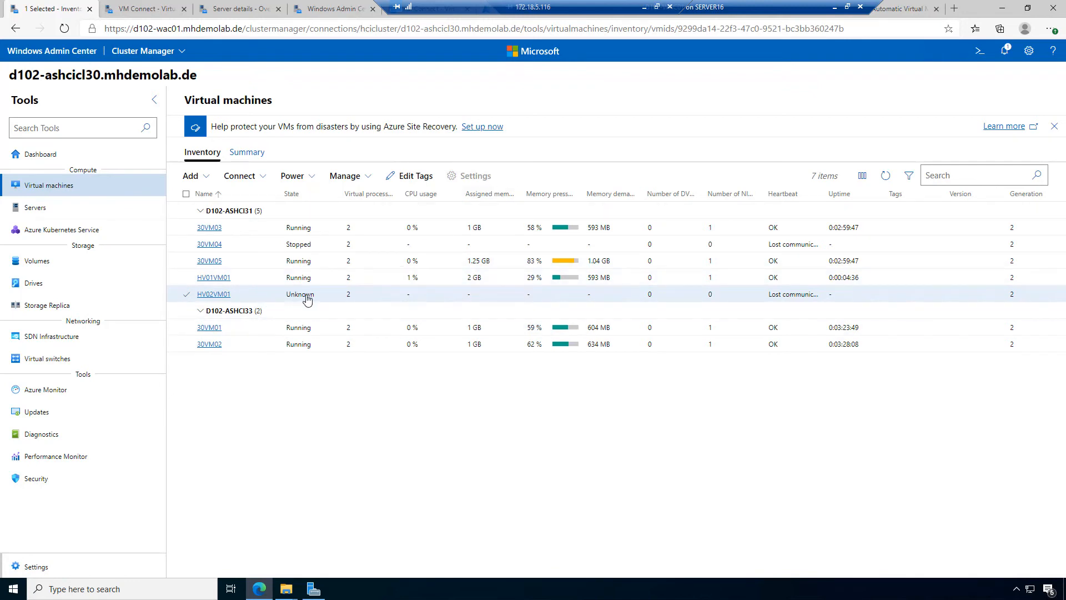
left_click(214, 295)
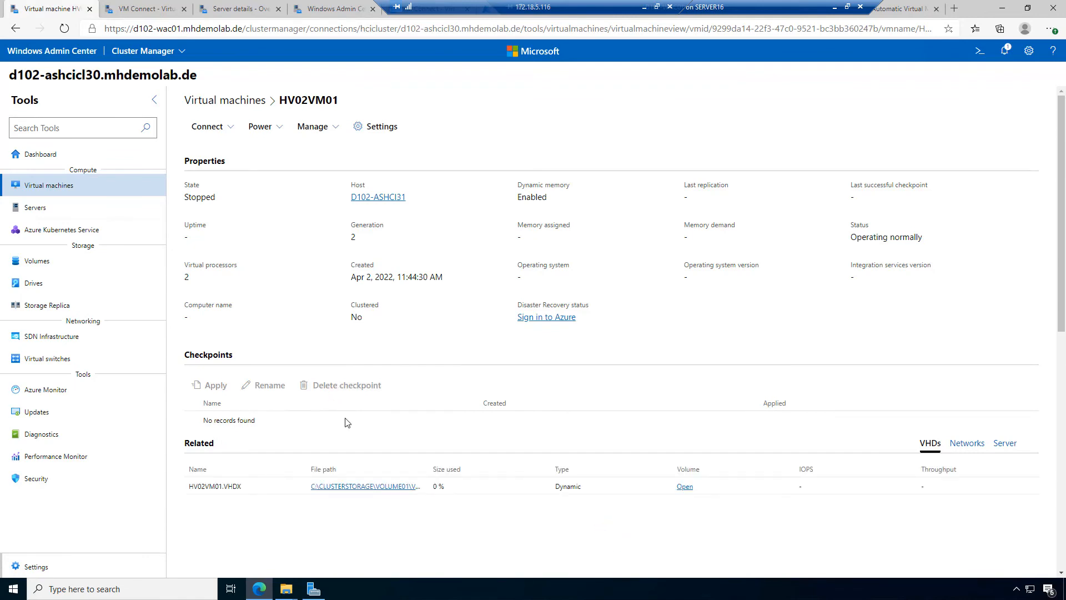
left_click(385, 130)
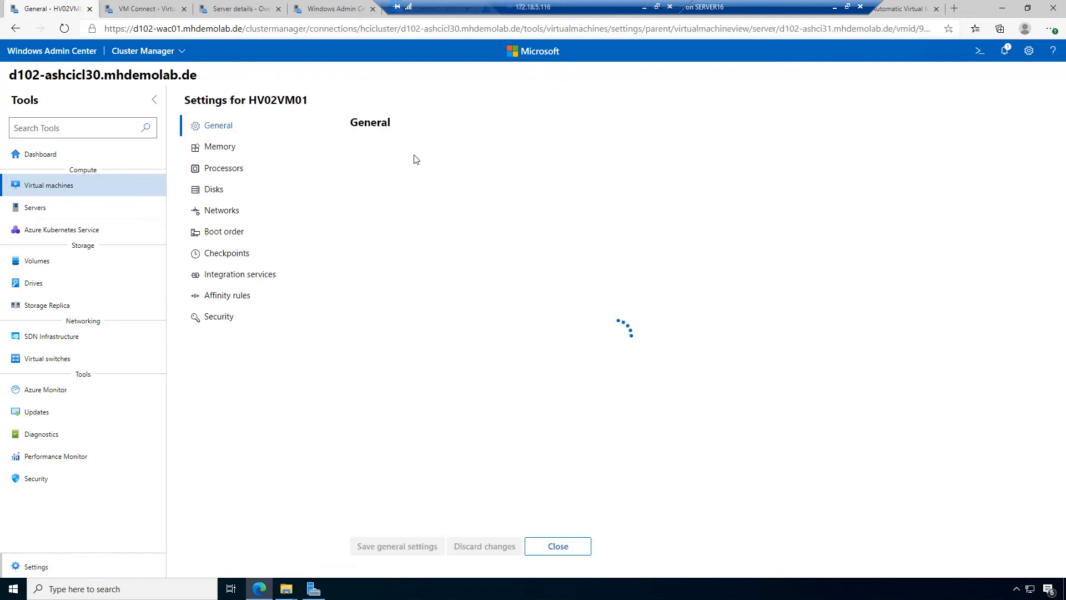
left_click(212, 192)
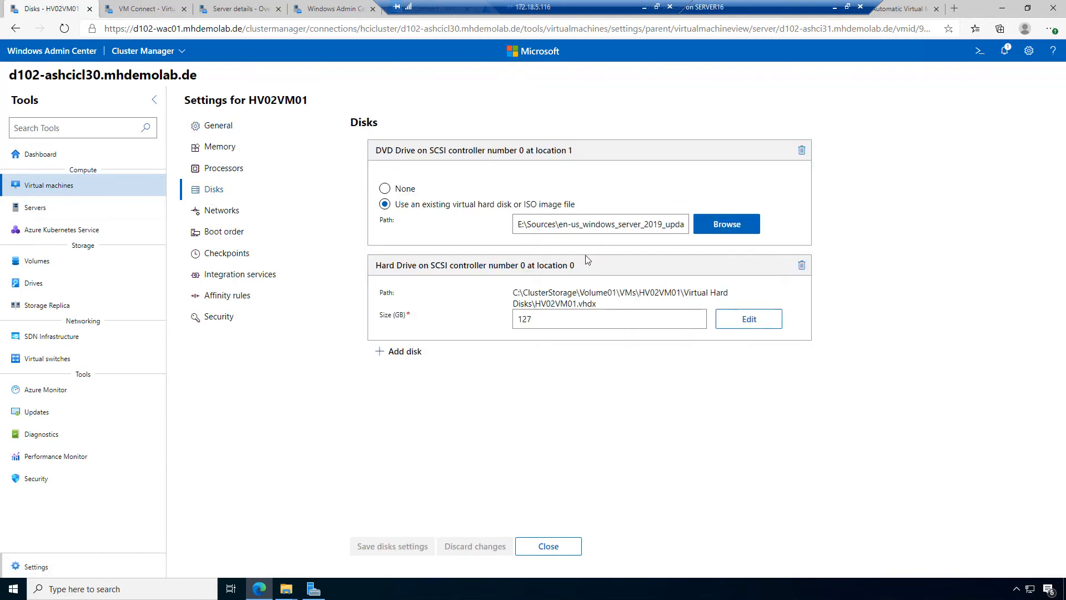
left_click(411, 191)
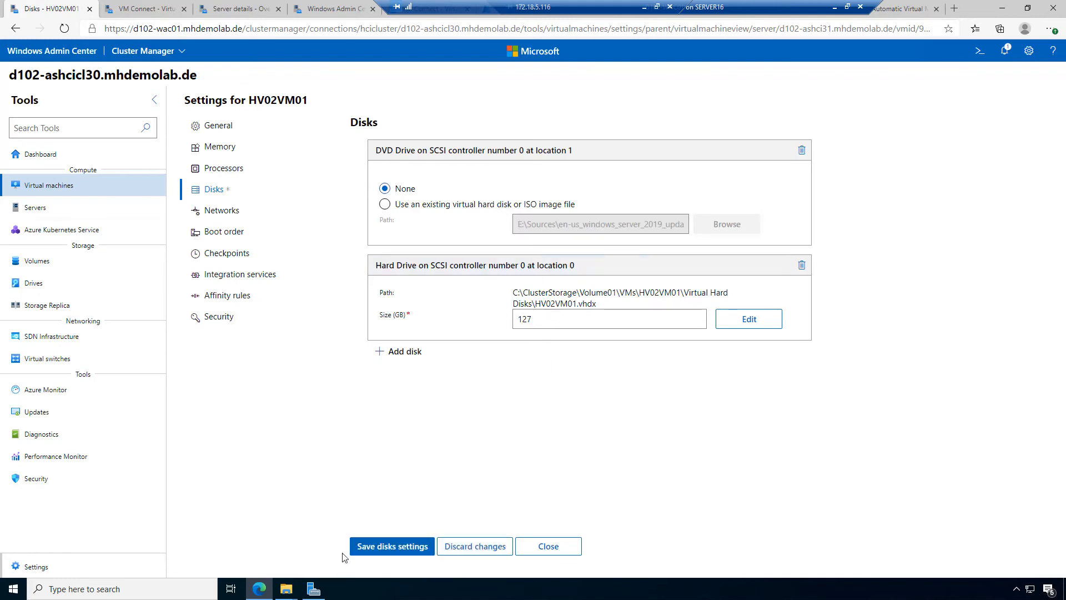
left_click(394, 549)
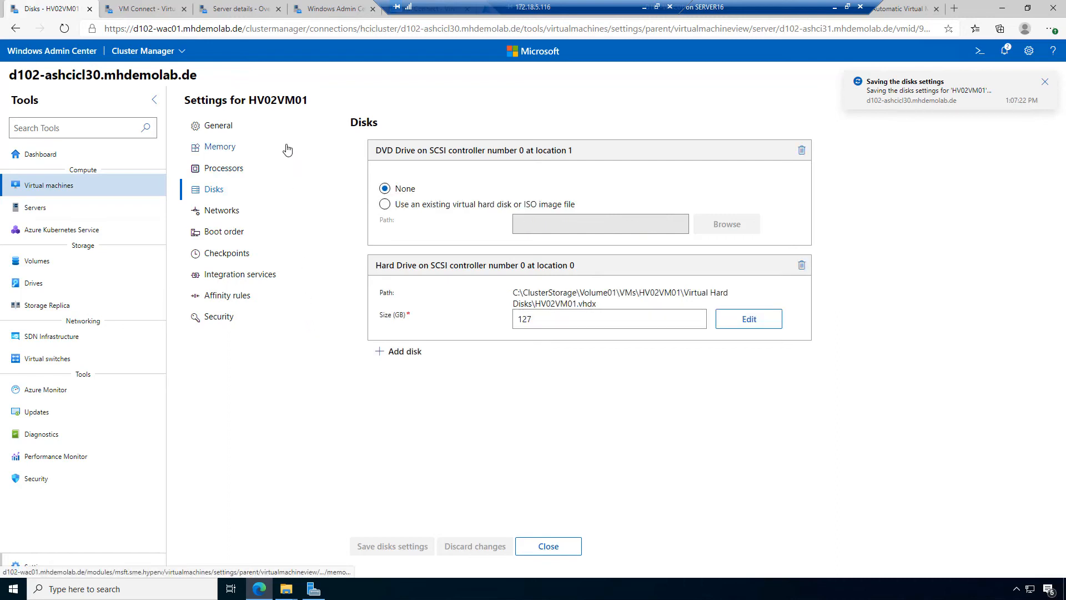
left_click(573, 550)
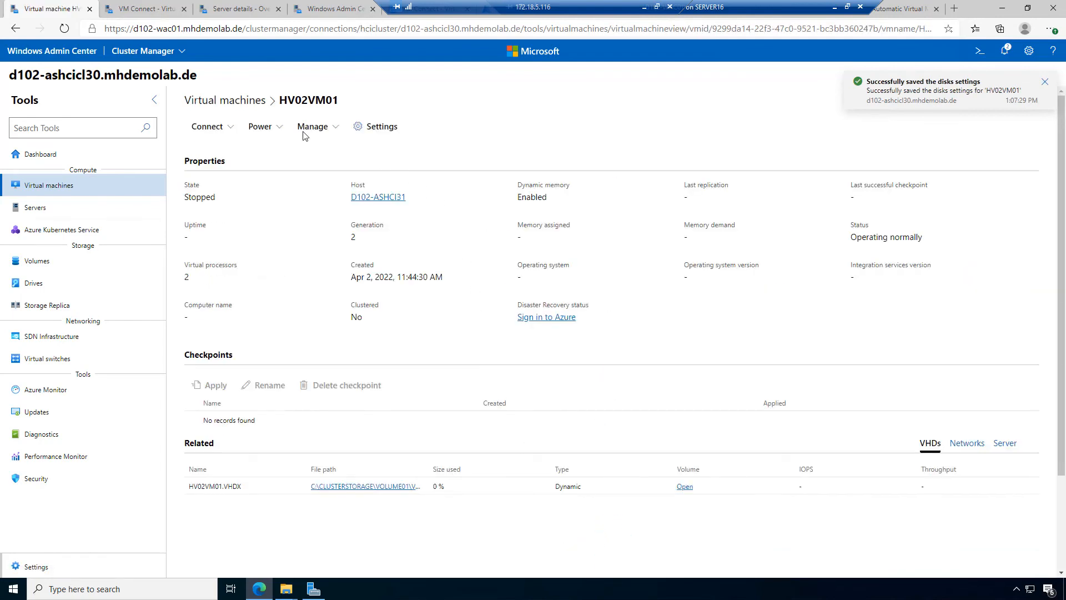
left_click(230, 108)
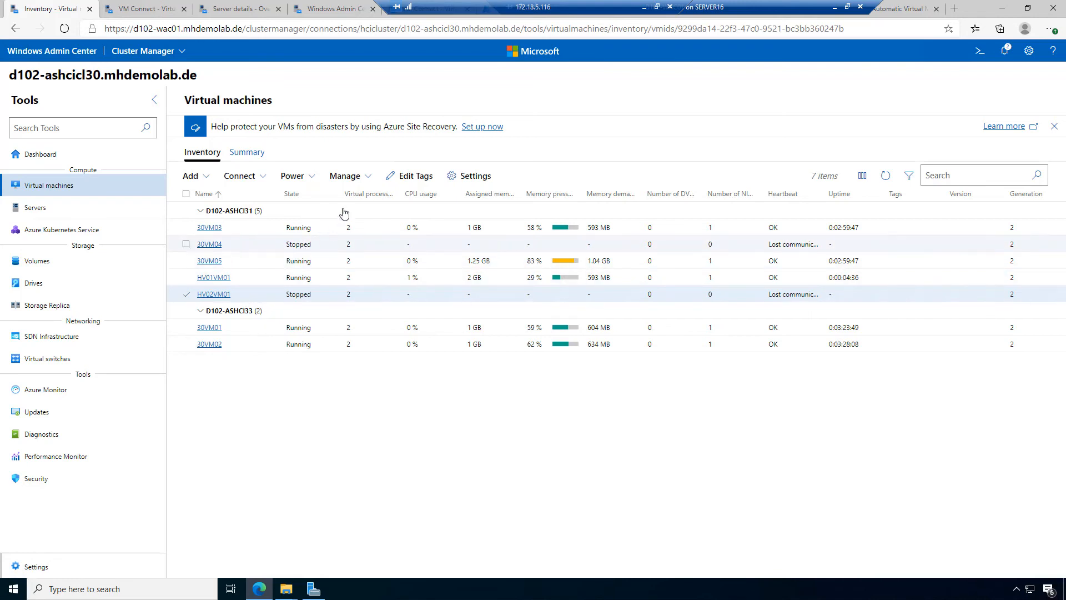
left_click(372, 179)
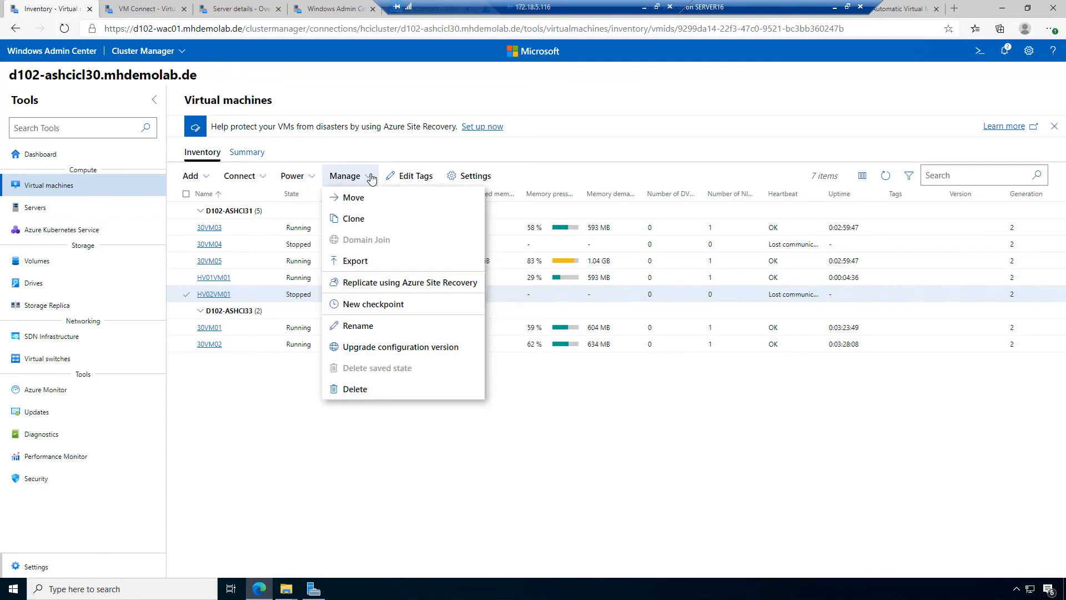
left_click(368, 348)
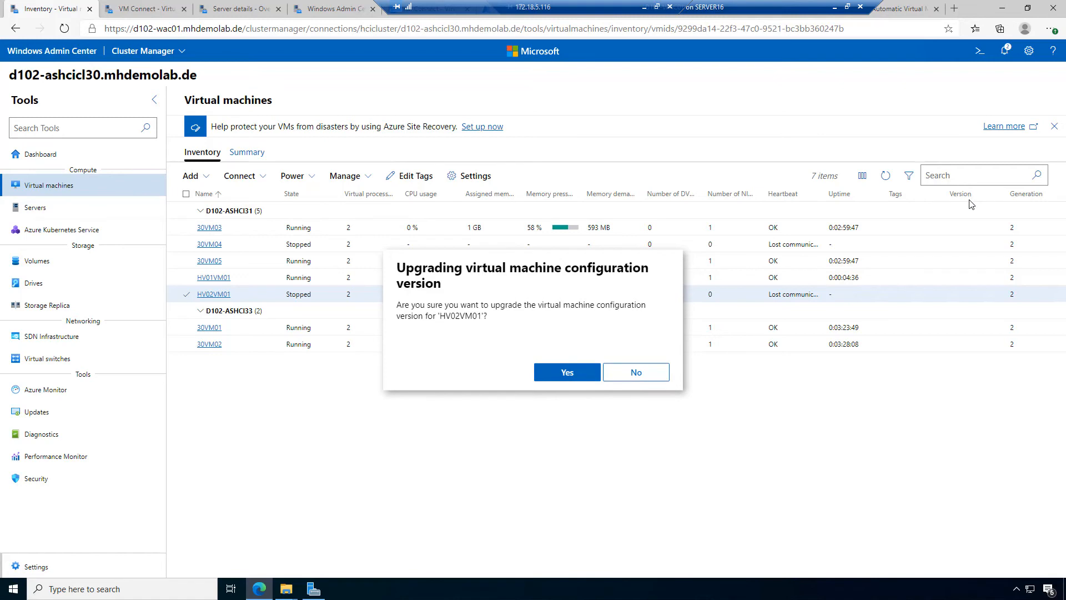
left_click(637, 380)
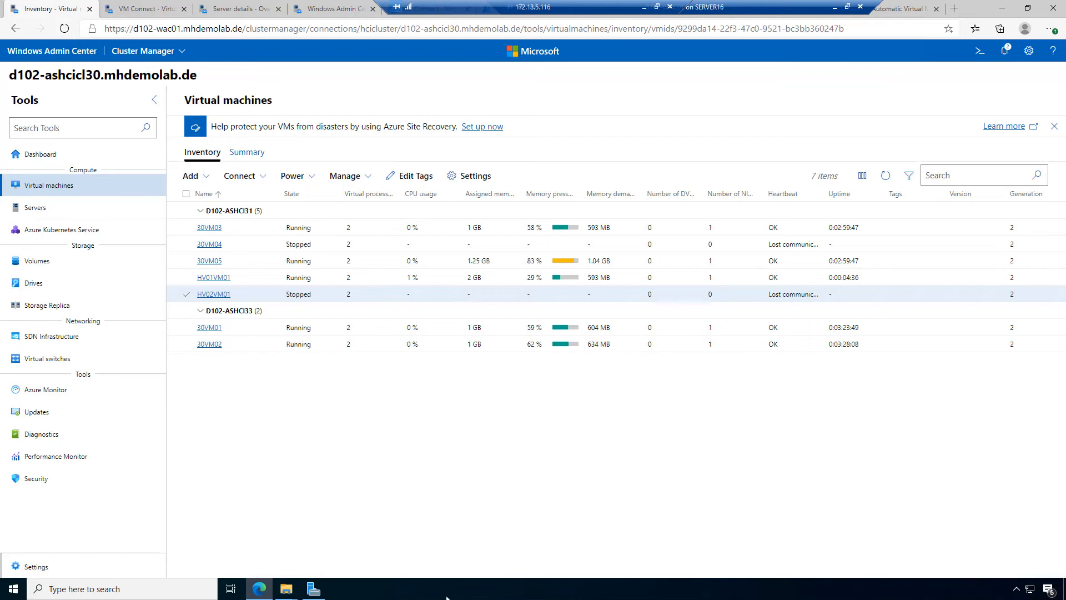
Switch to Server Manager and dismiss the Windows Admin Center message, opting not to show it again
left_click(311, 590)
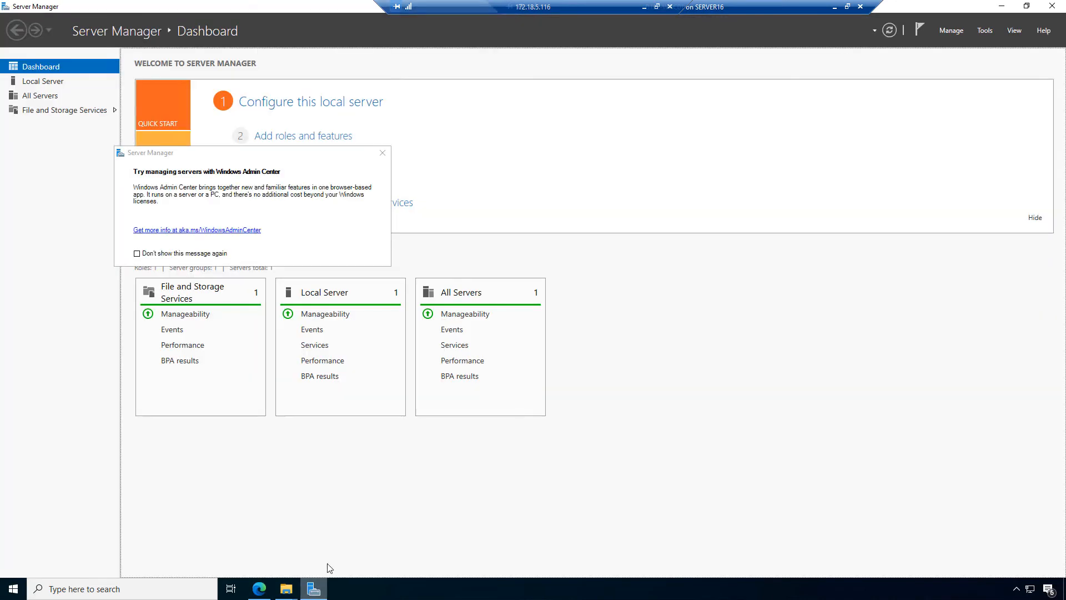
left_click(179, 254)
left_click(382, 152)
Start adding roles and features with a role-based installation on D102-WAC01 and advance to the feature selection
left_click(956, 32)
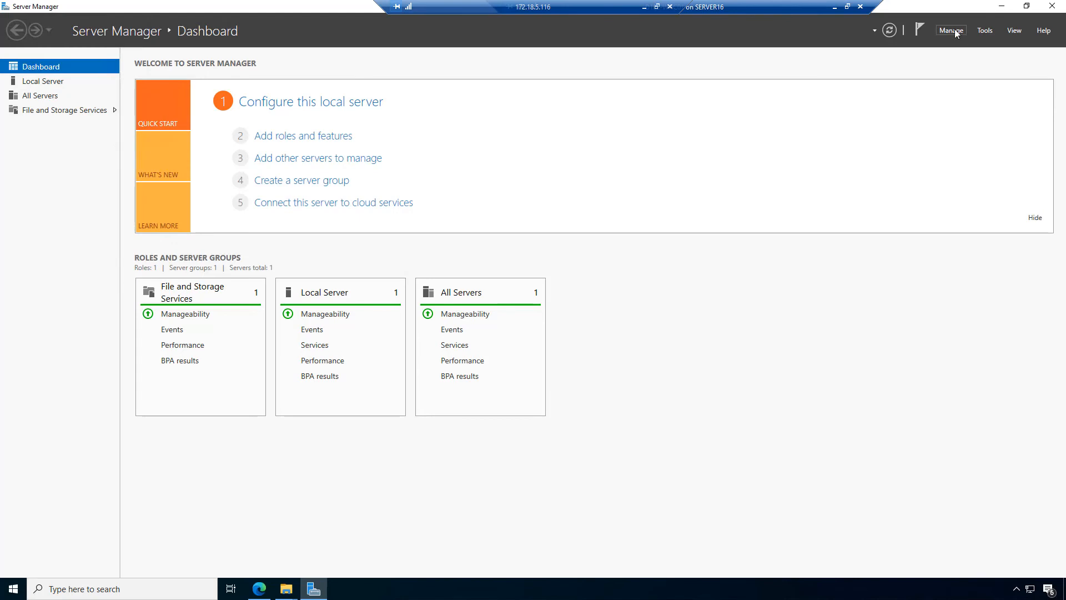
left_click(978, 48)
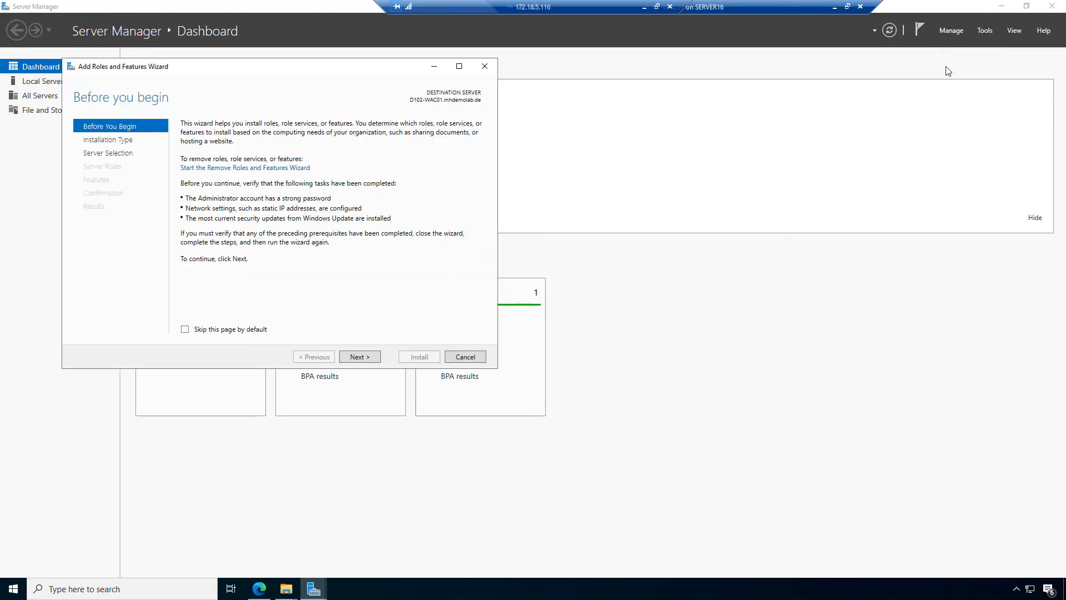
left_click(365, 360)
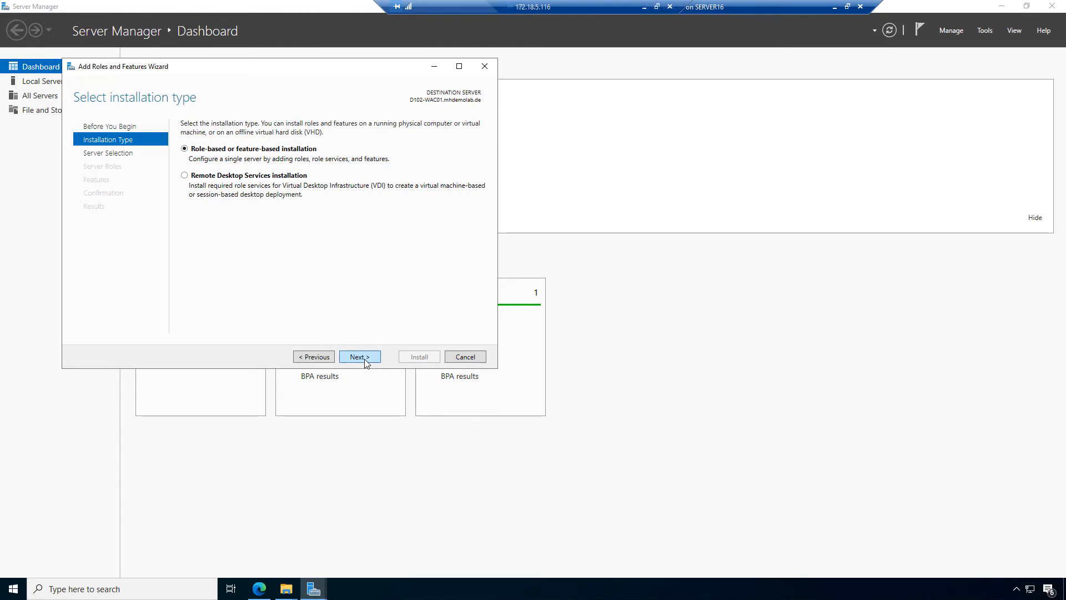
left_click(360, 359)
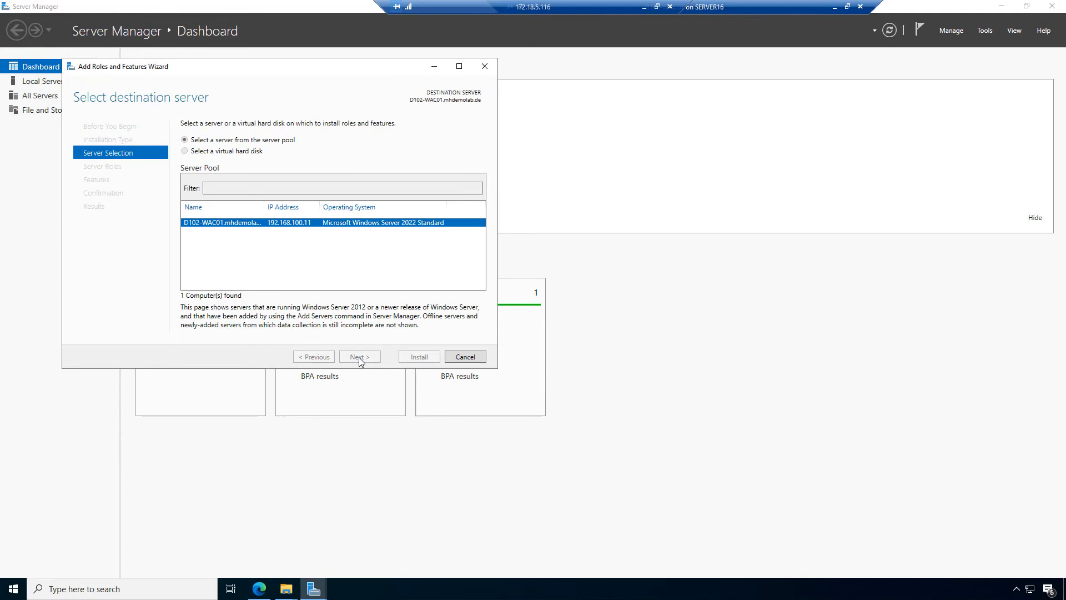
left_click(359, 358)
left_click(362, 357)
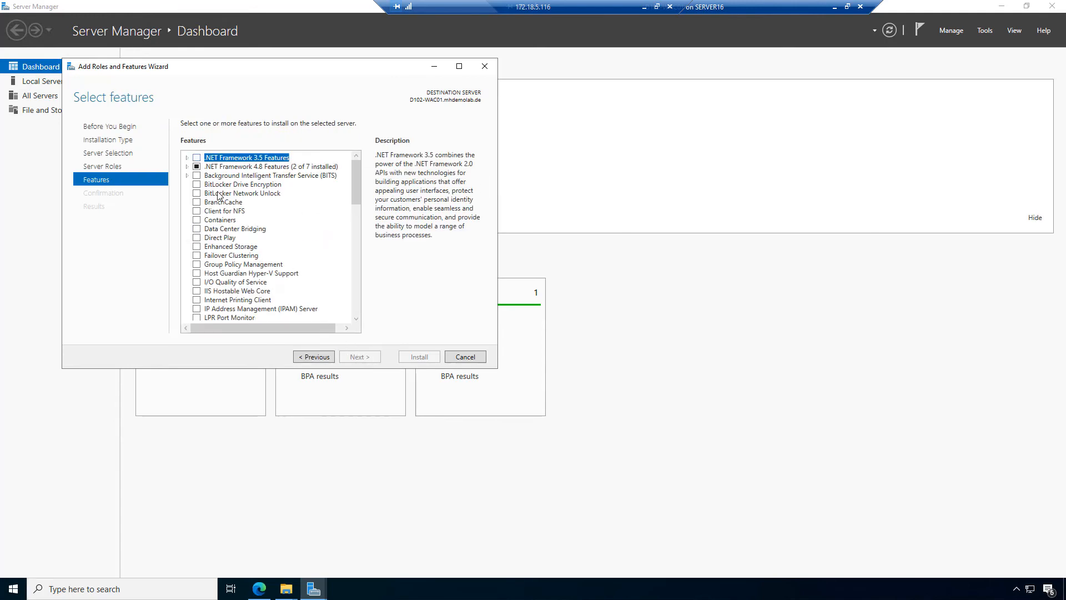
Select Failover Clustering Tools under the Feature Administration Tools of Remote Server Administration Tools
scroll(211, 268, "down", 1)
scroll(211, 268, "down", 5)
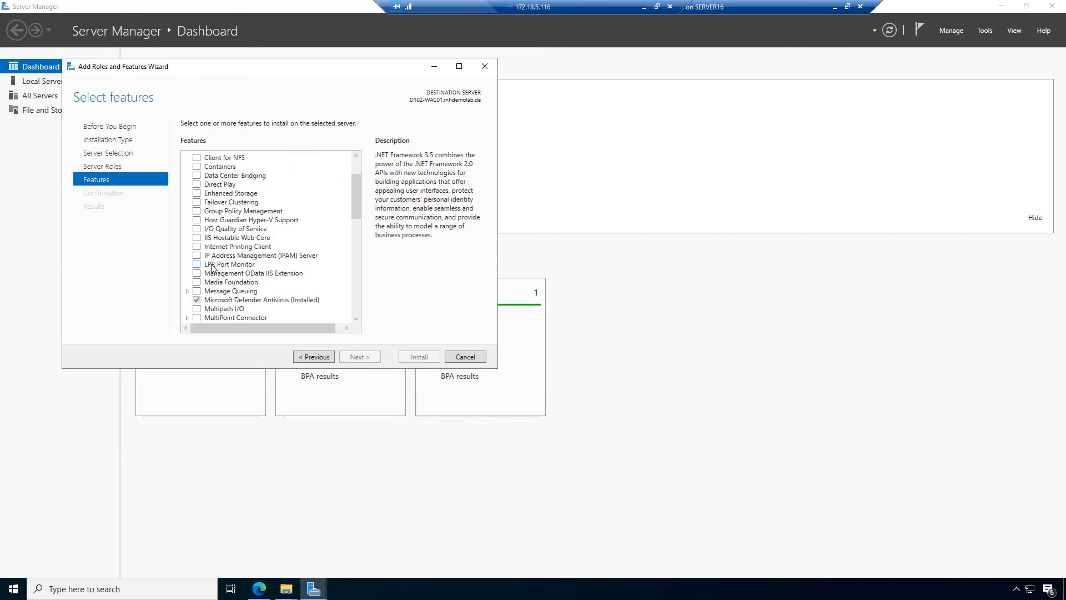
scroll(213, 268, "down", 1)
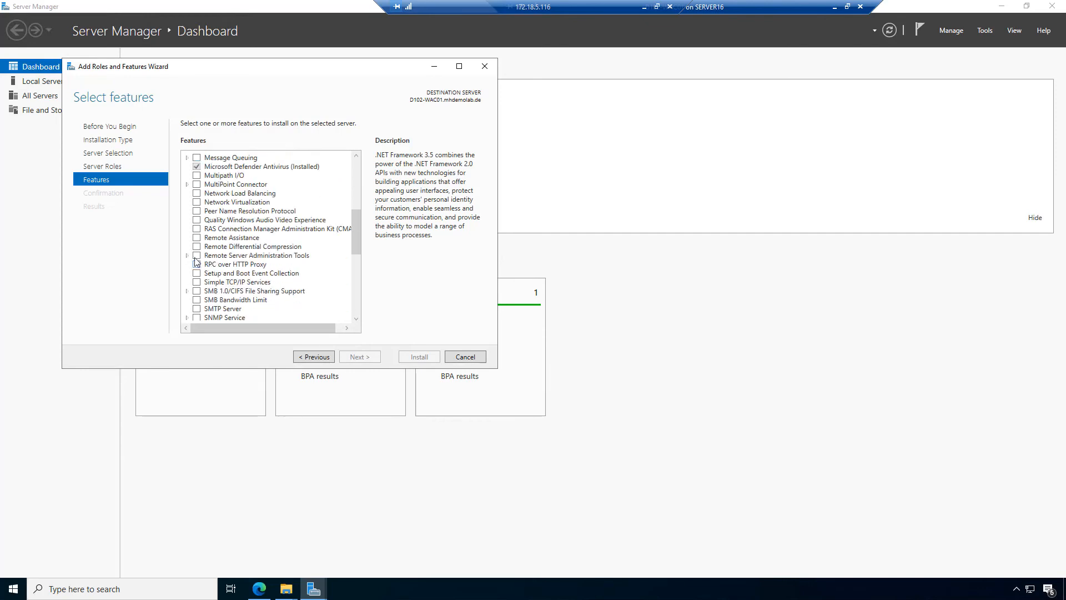
left_click(187, 257)
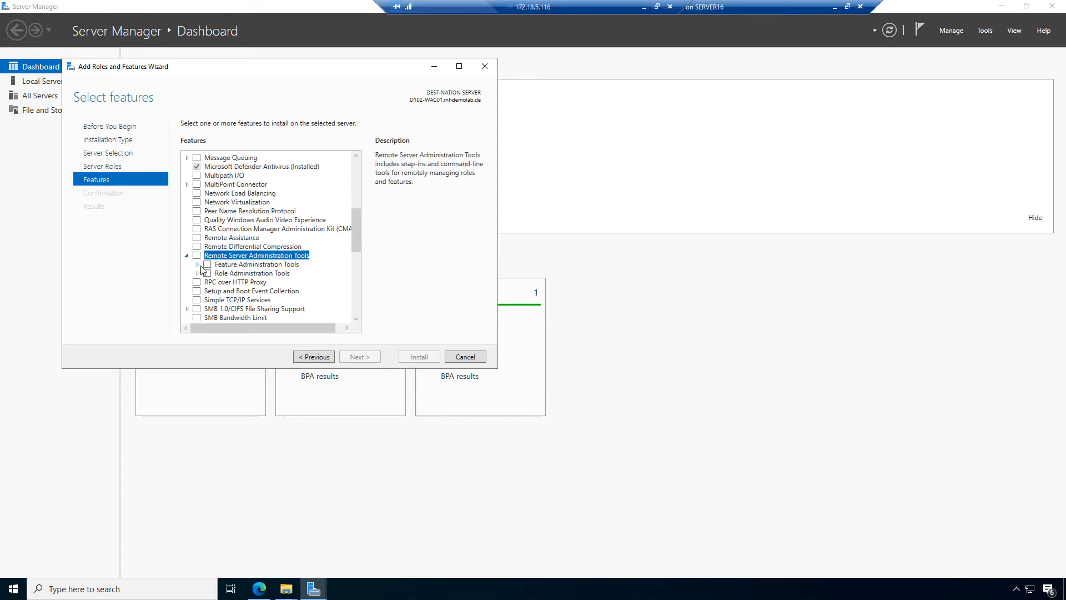
left_click(199, 265)
scroll(201, 269, "down", 3)
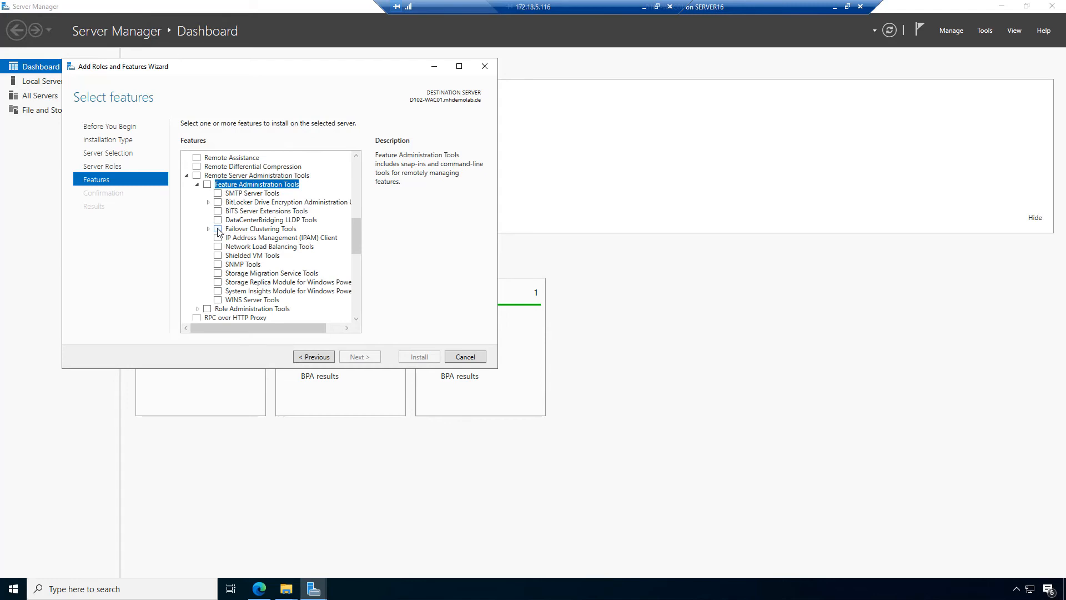
left_click(217, 230)
Select Hyper-V Management Tools under the Role Administration Tools of Remote Server Administration Tools
scroll(225, 290, "down", 2)
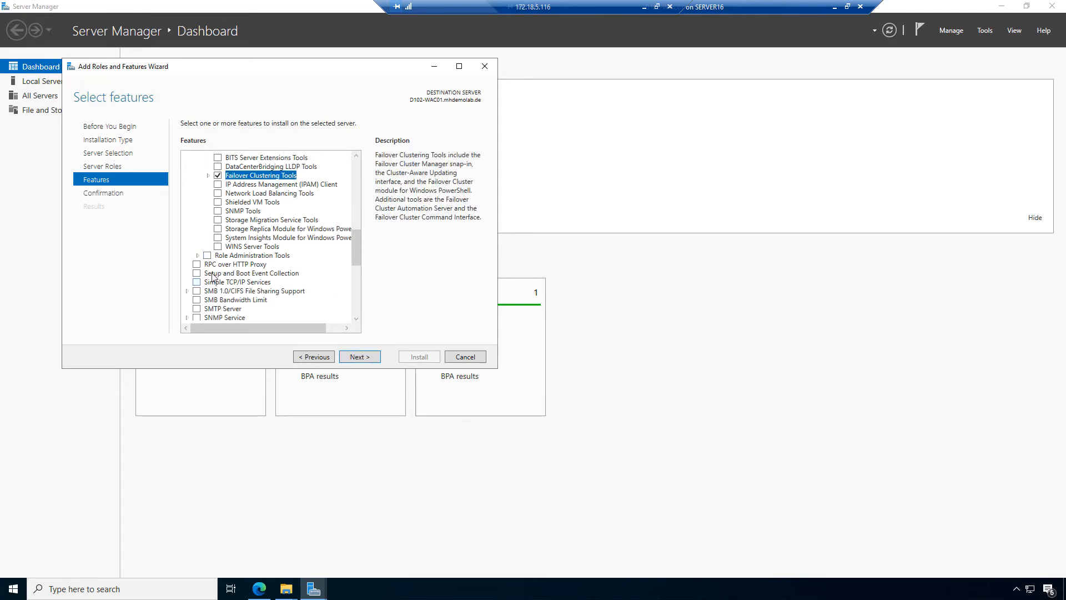
left_click(197, 255)
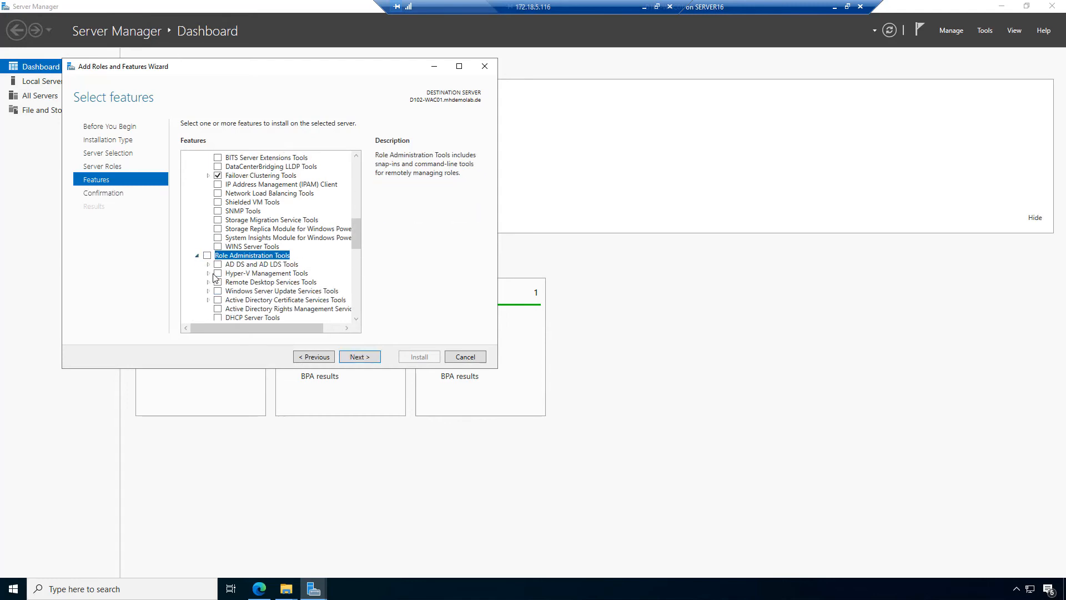
scroll(217, 275, "down", 1)
left_click(218, 246)
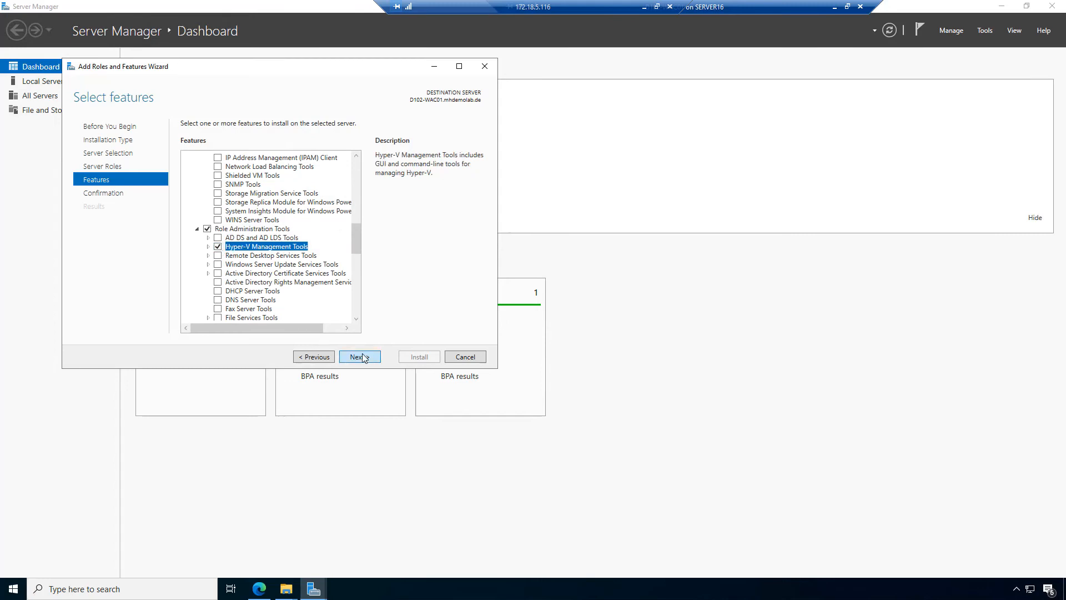
Install the selected clustering and Hyper-V tools on D102-WAC01 and close the wizard once the installation is done
left_click(360, 358)
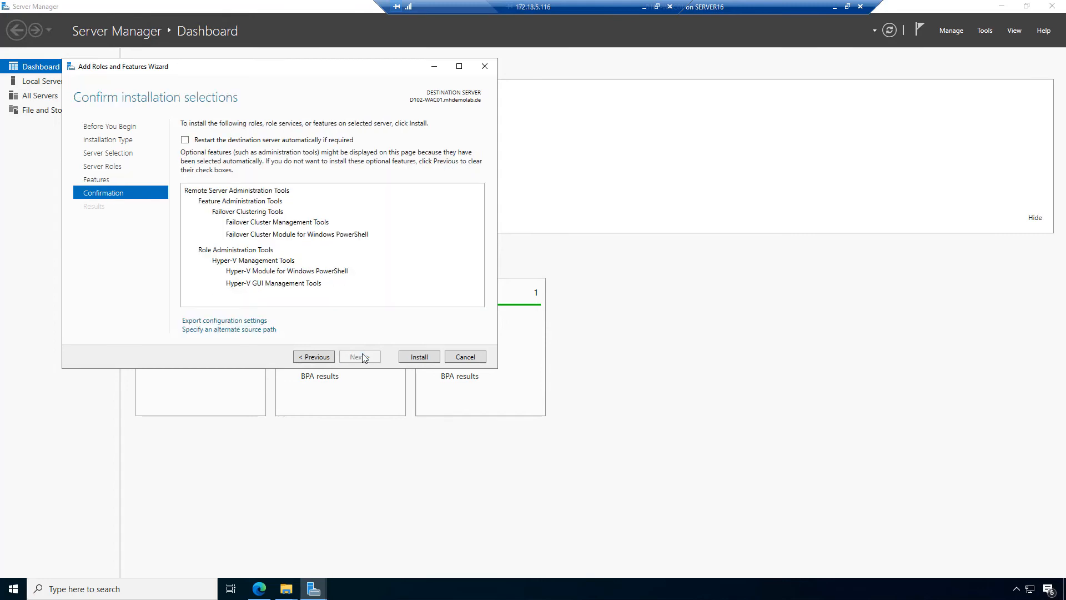
left_click(420, 357)
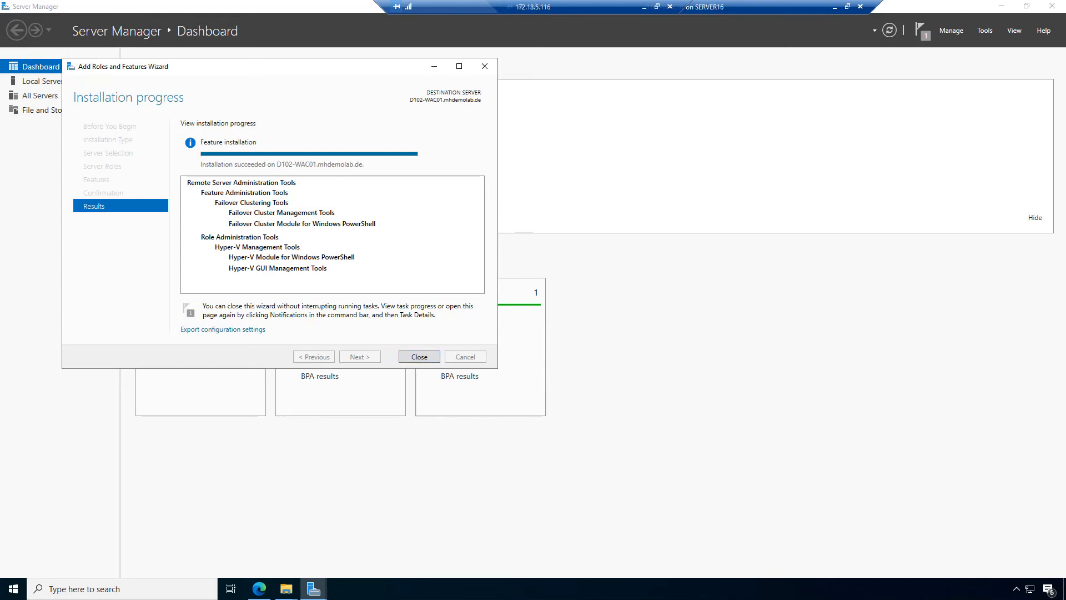
left_click(419, 357)
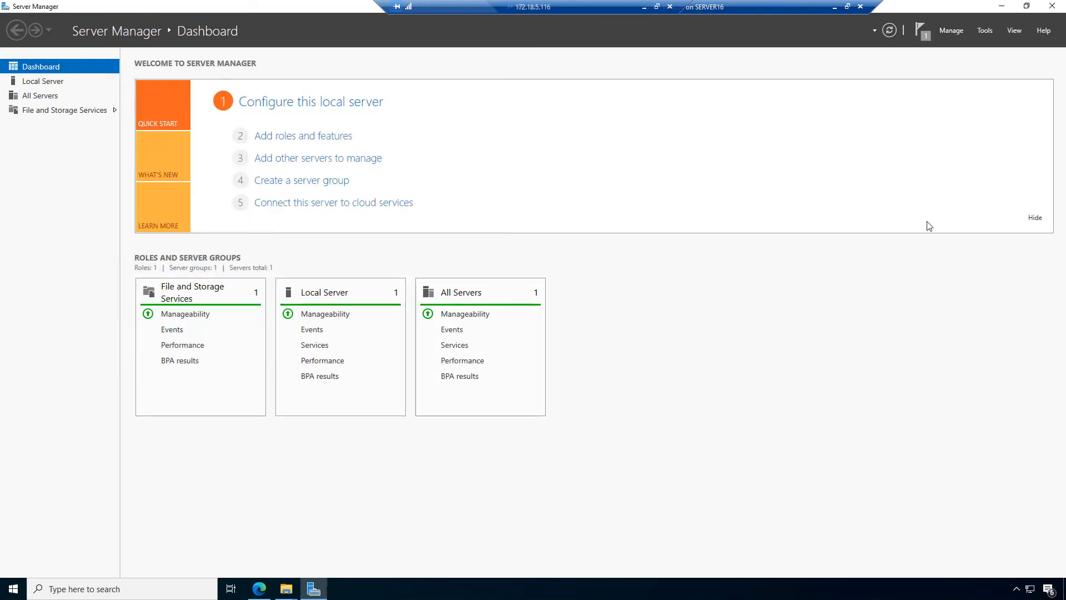
Open Hyper-V Manager from Server Manager and maximize its window
left_click(992, 30)
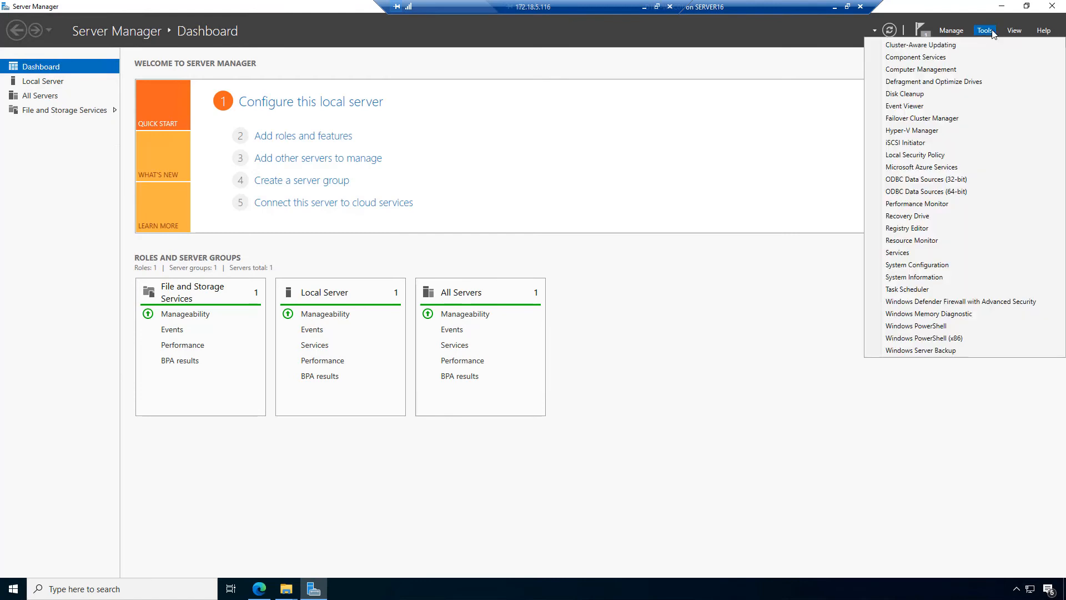
left_click(952, 131)
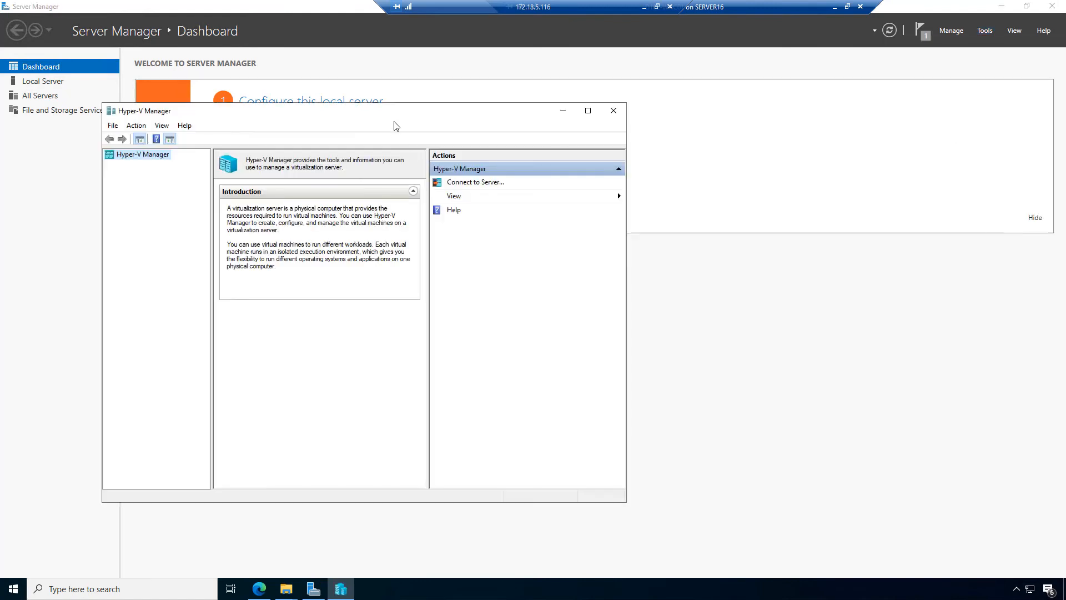
double_click(398, 114)
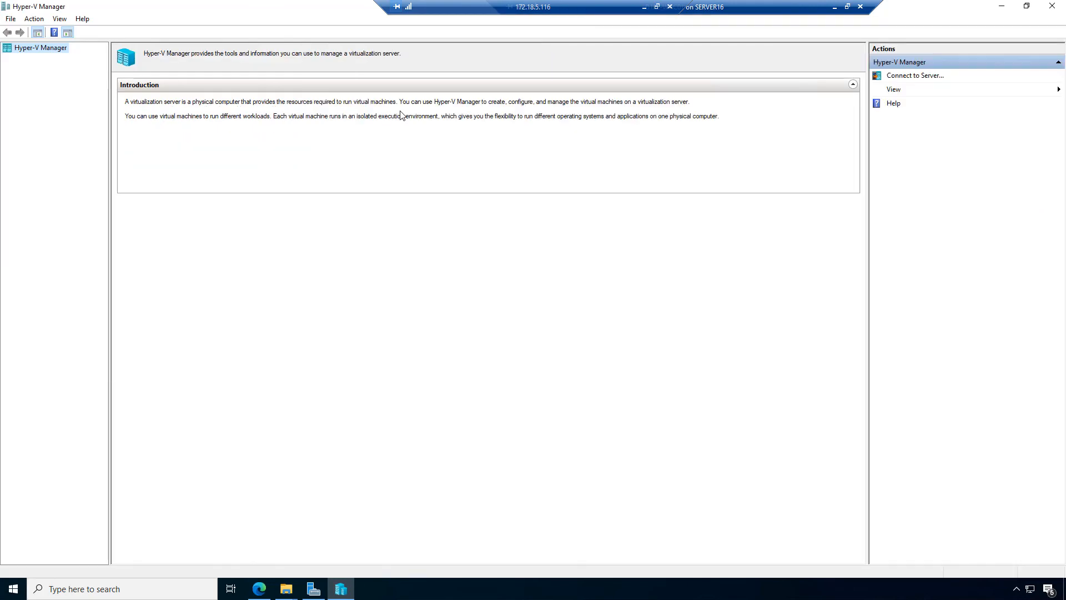
Connect Hyper-V Manager to the remote server D102-ASHCI31, copying the server name for reuse
left_click(899, 79)
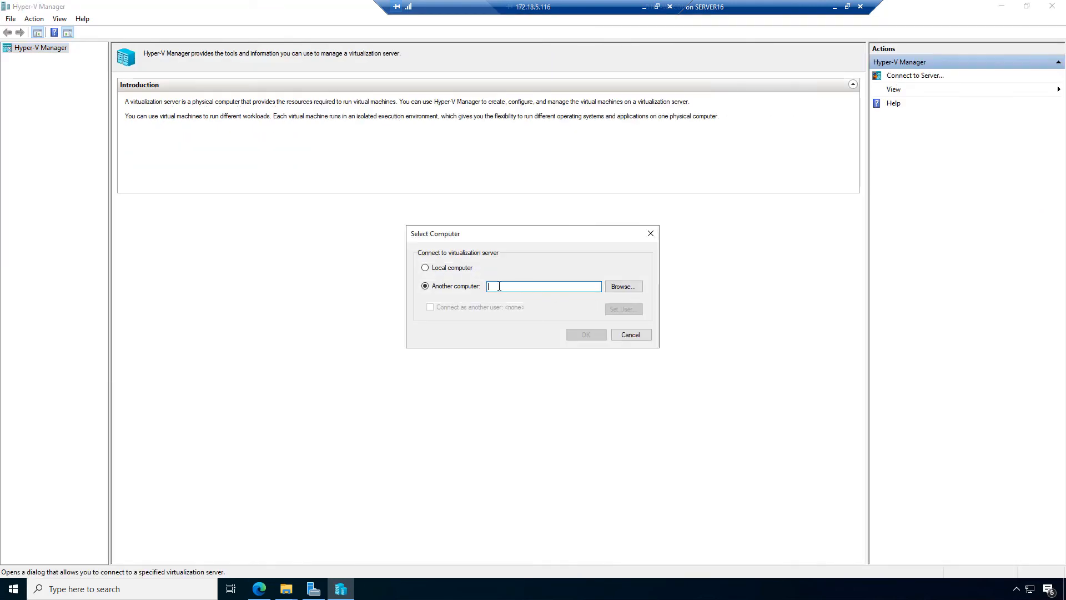
type("D")
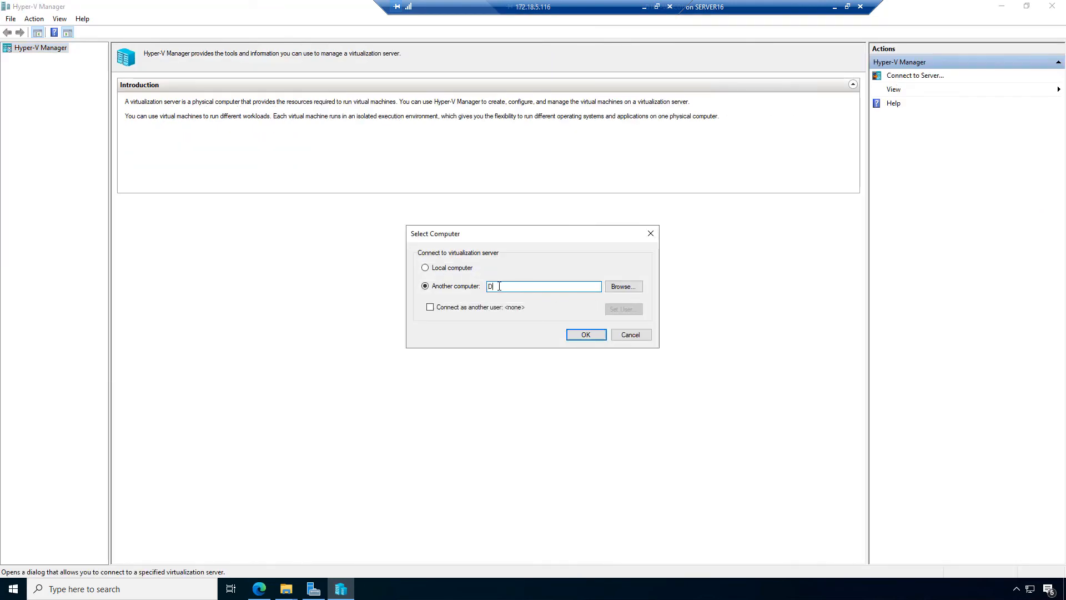
type("102-ASHCI31")
left_click_drag(538, 284, 439, 290)
key("ctrl+c")
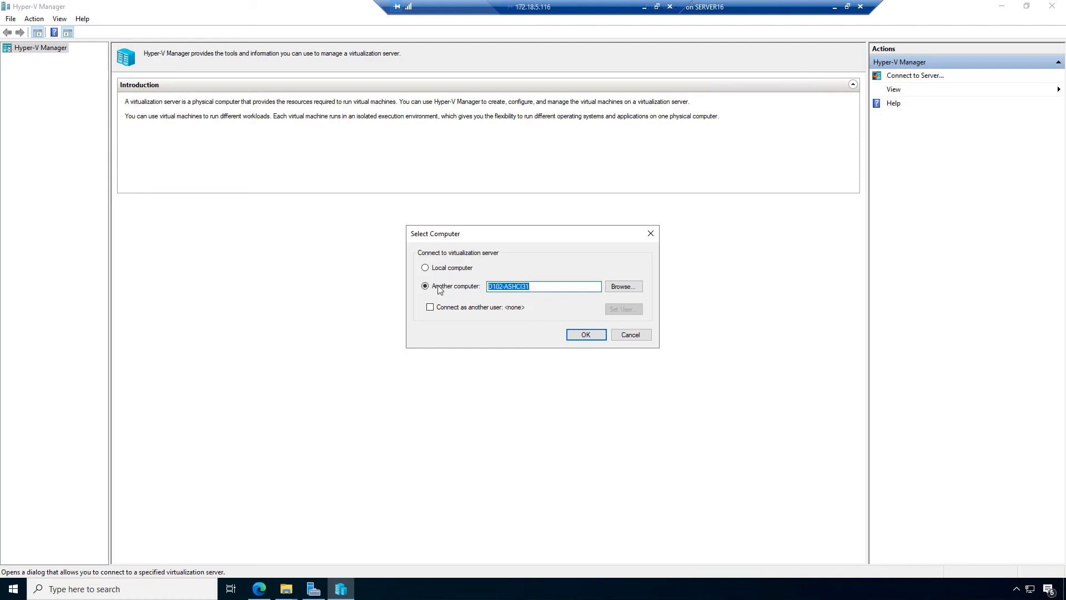
left_click(586, 335)
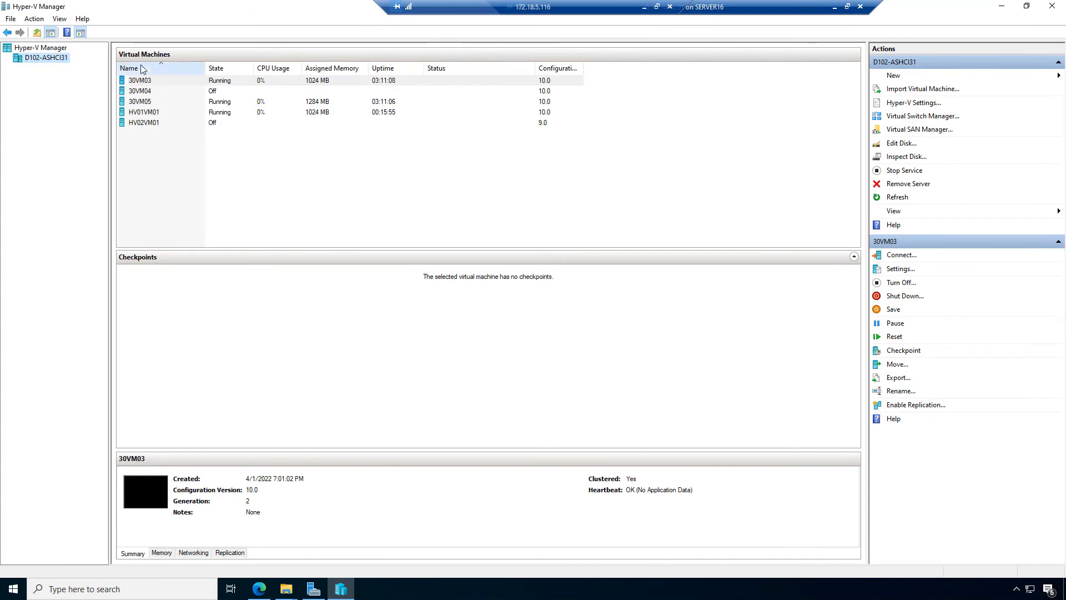
Add the server D102-ASHCI32 to Hyper-V Manager
right_click(55, 48)
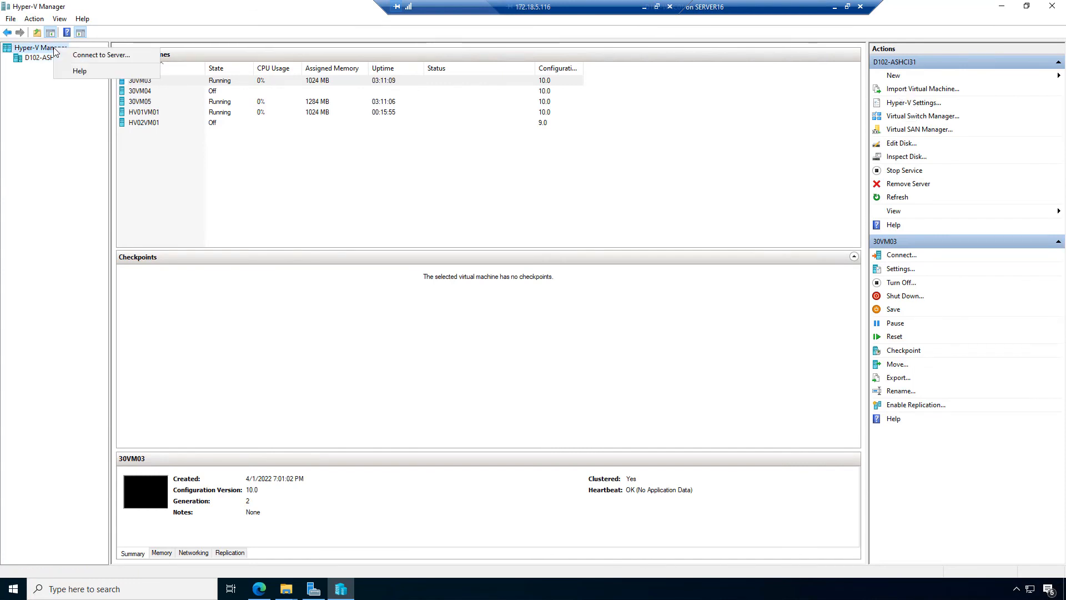
left_click(91, 55)
type("D102-ASHCI32")
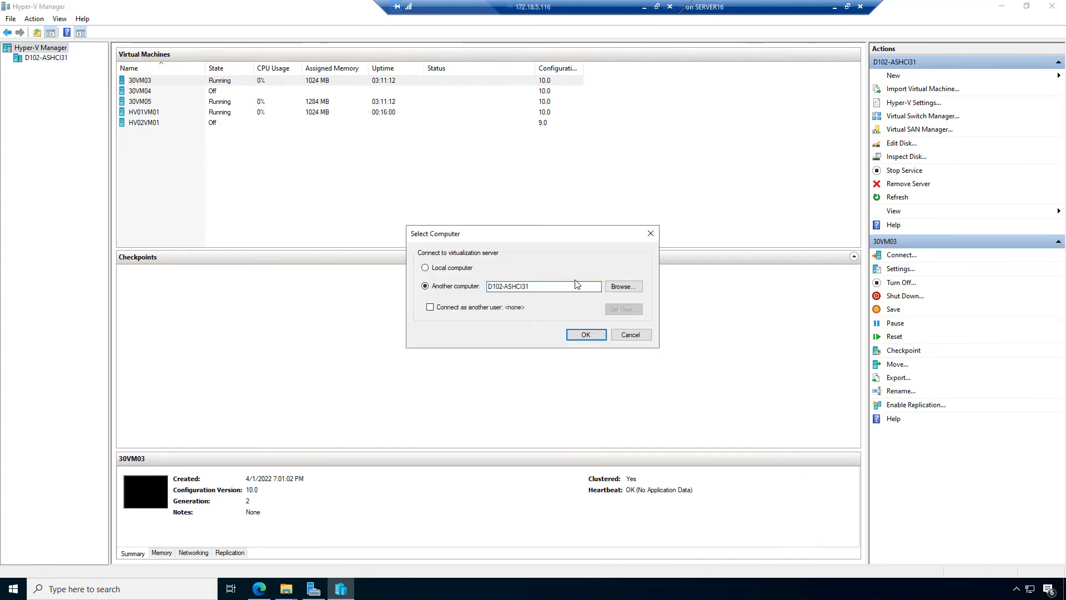
left_click(585, 334)
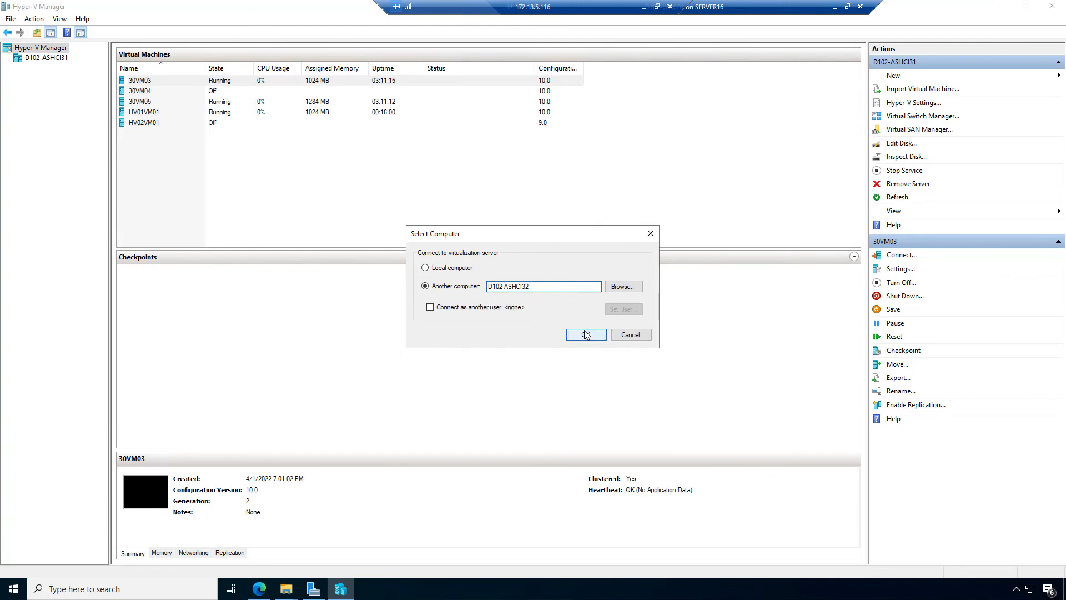
Add the server D102-ASHCI33 to Hyper-V Manager
right_click(61, 49)
left_click(72, 58)
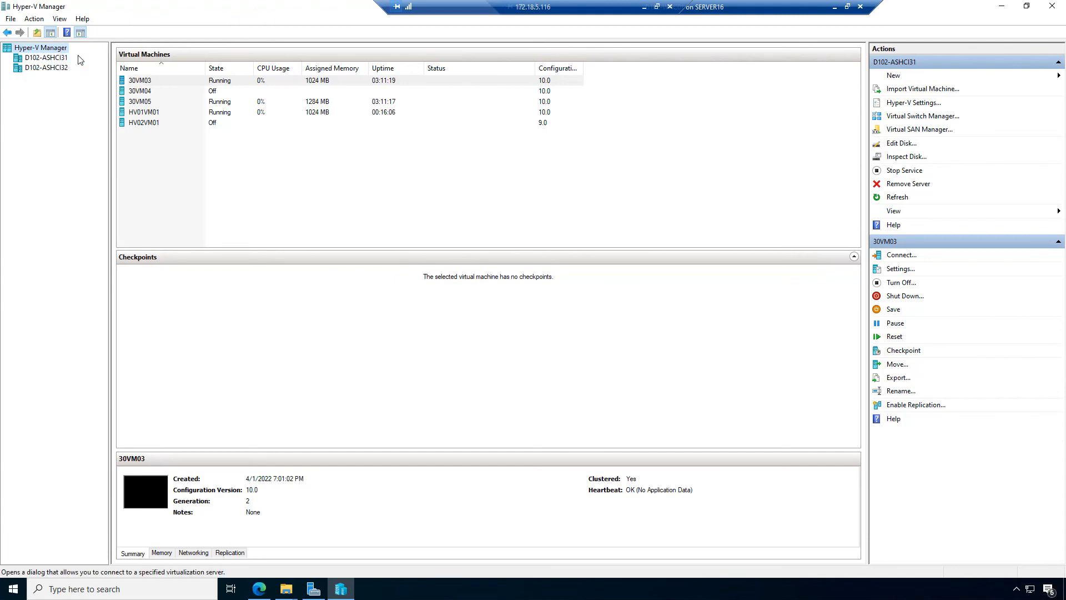
key("ctrl+v")
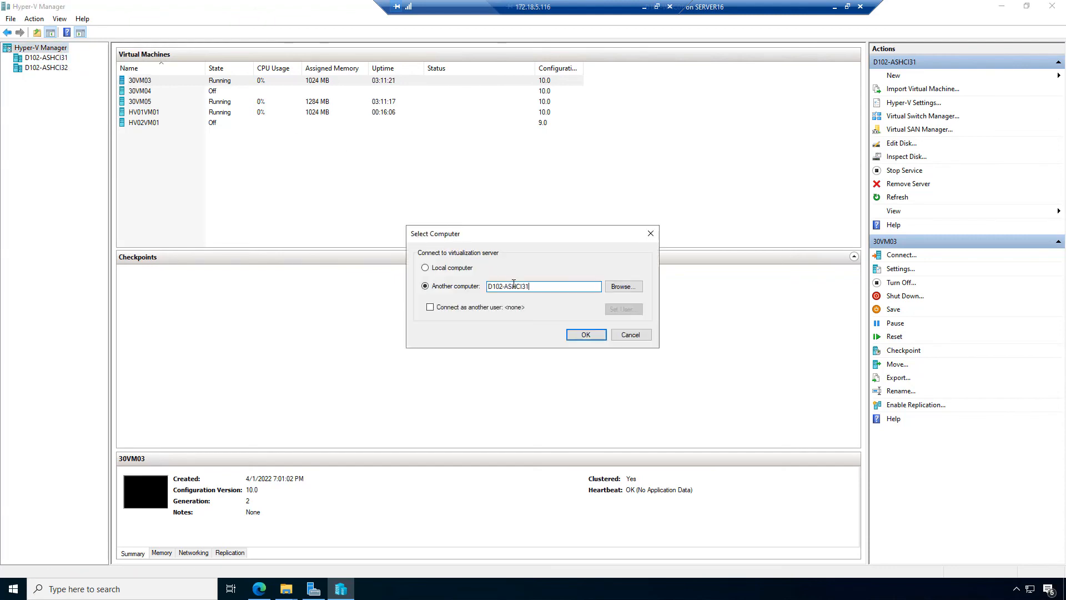
key("BackSpace")
type("3")
left_click(600, 340)
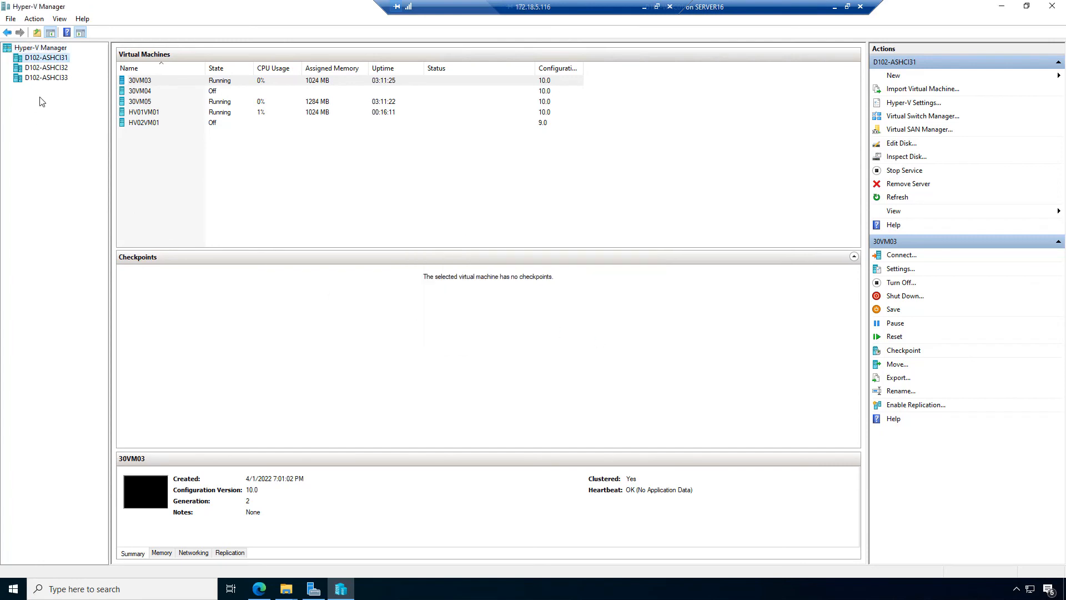
Examine the virtual machines and configuration versions on all three hosts, and the actions offered for HV02VM01 on D102-ASHCI31
left_click(59, 68)
left_click(60, 76)
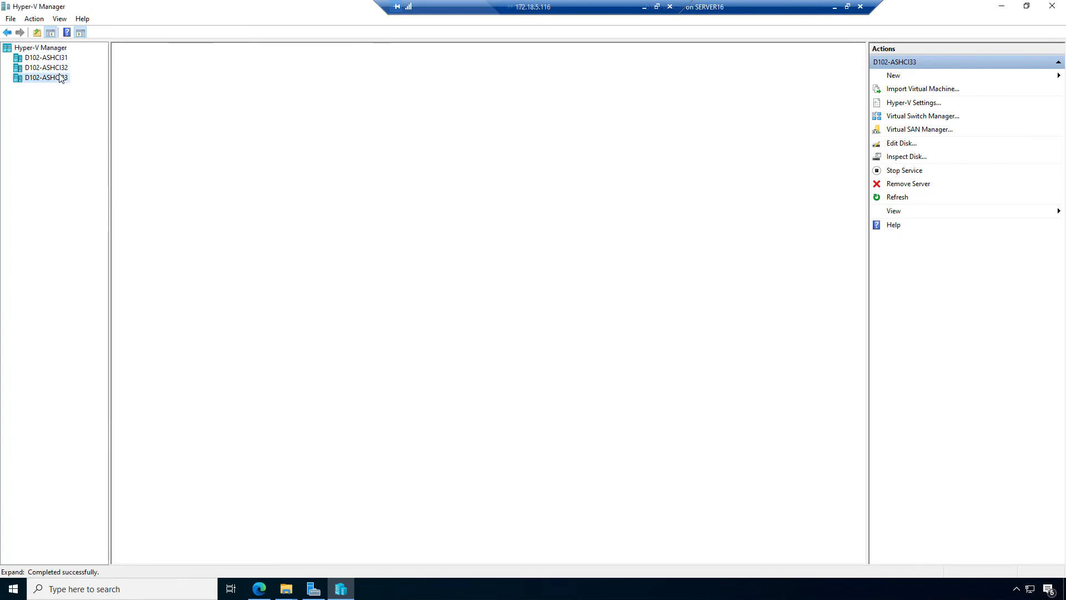
left_click(60, 66)
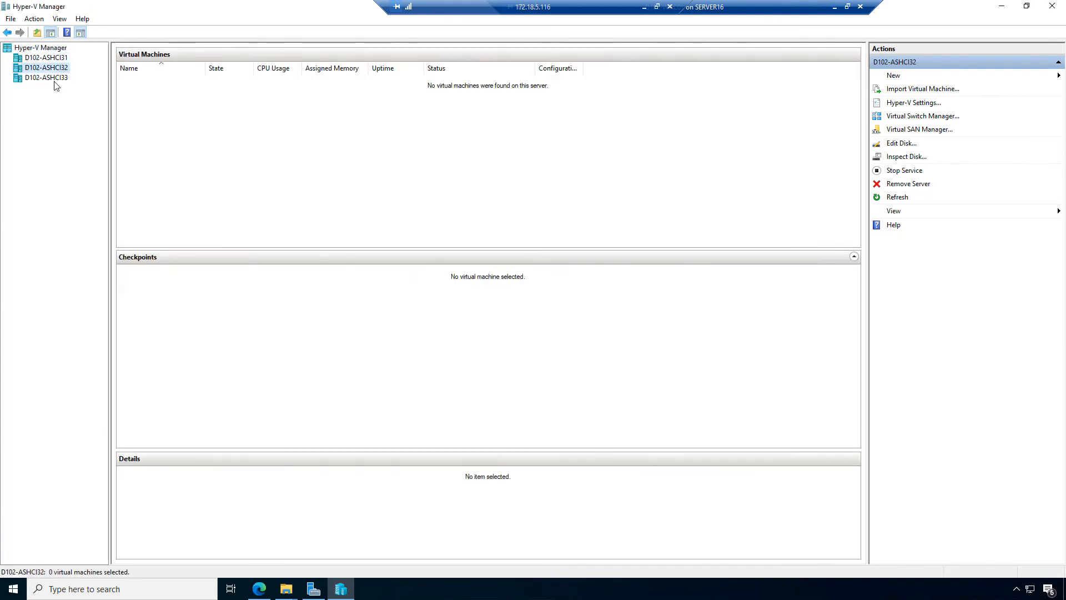
left_click(54, 81)
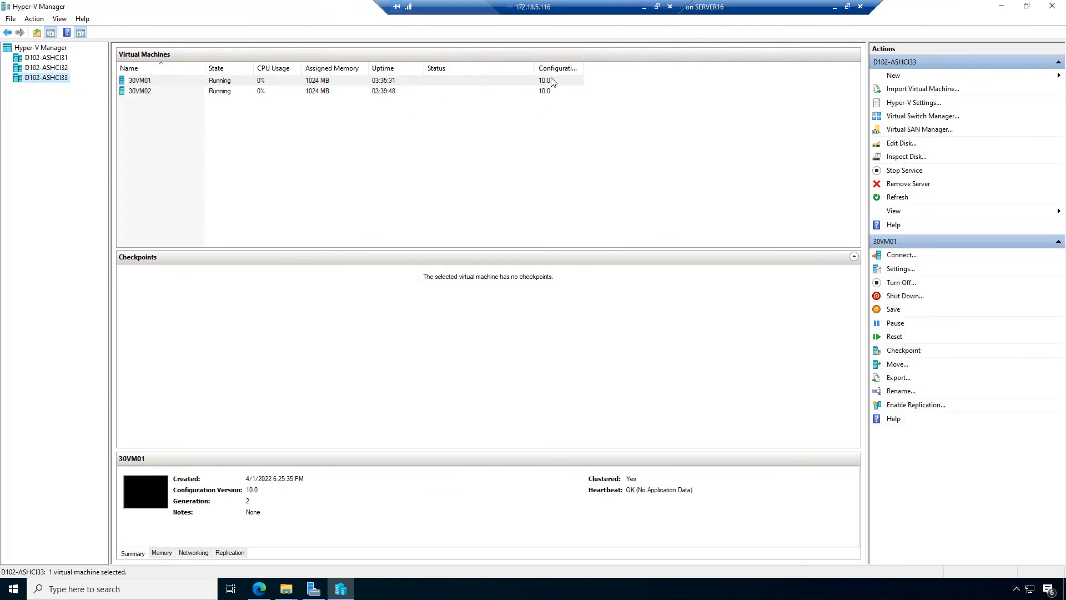
left_click(42, 58)
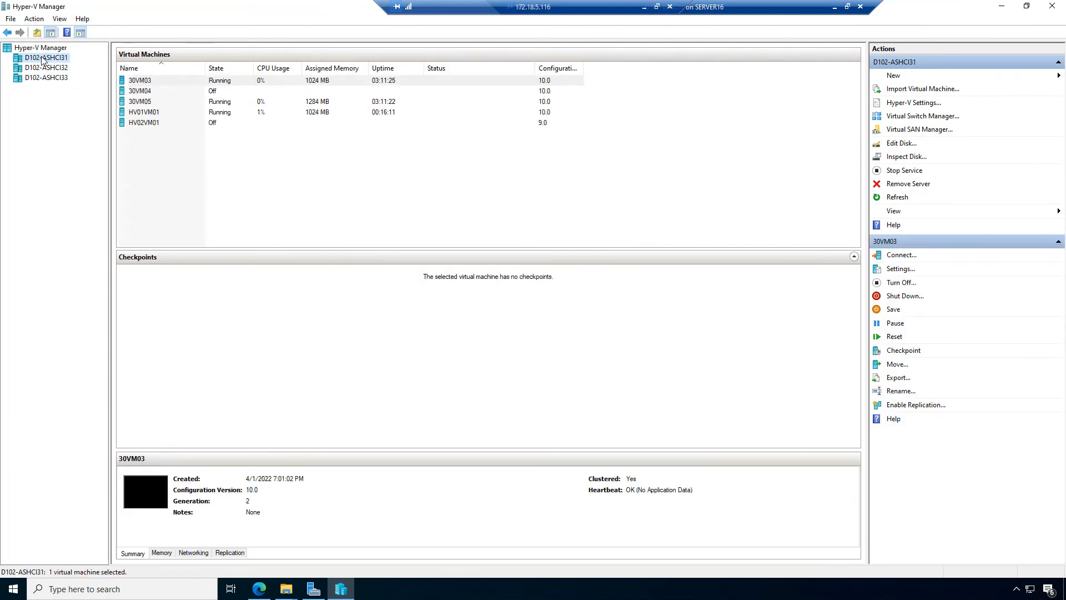
left_click(218, 123)
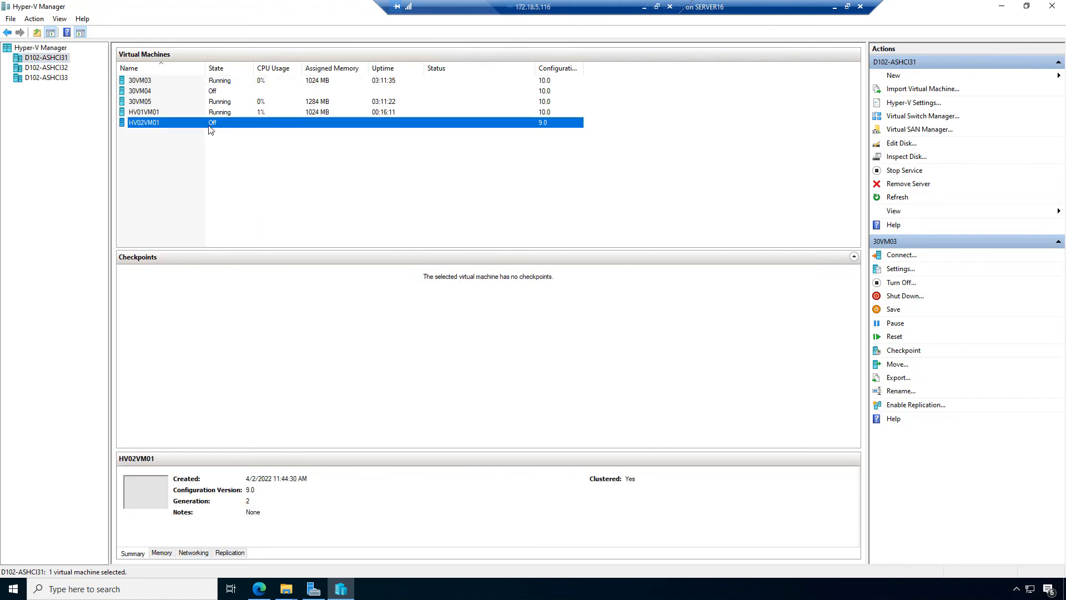
right_click(561, 125)
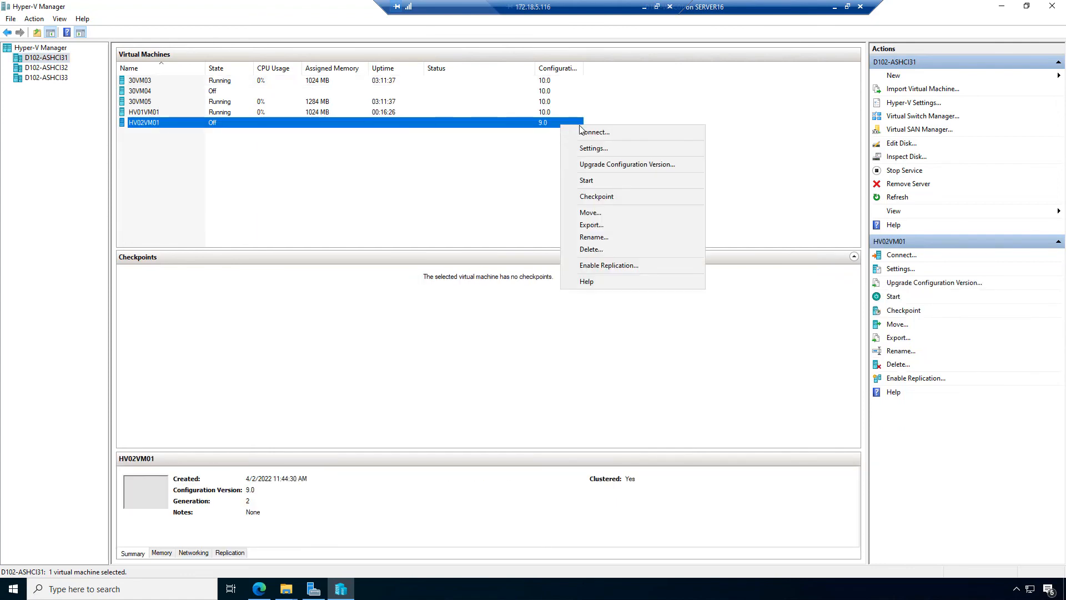
left_click(476, 198)
Switch to Windows Admin Center, review the management options for HV02VM01 and start the virtual machine
left_click(259, 588)
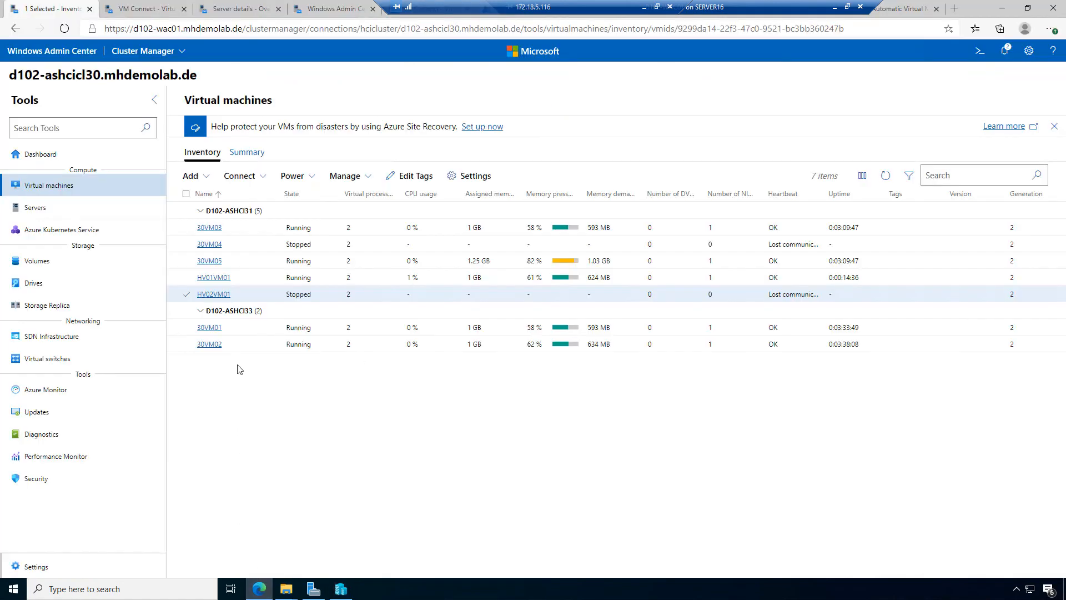
left_click(358, 176)
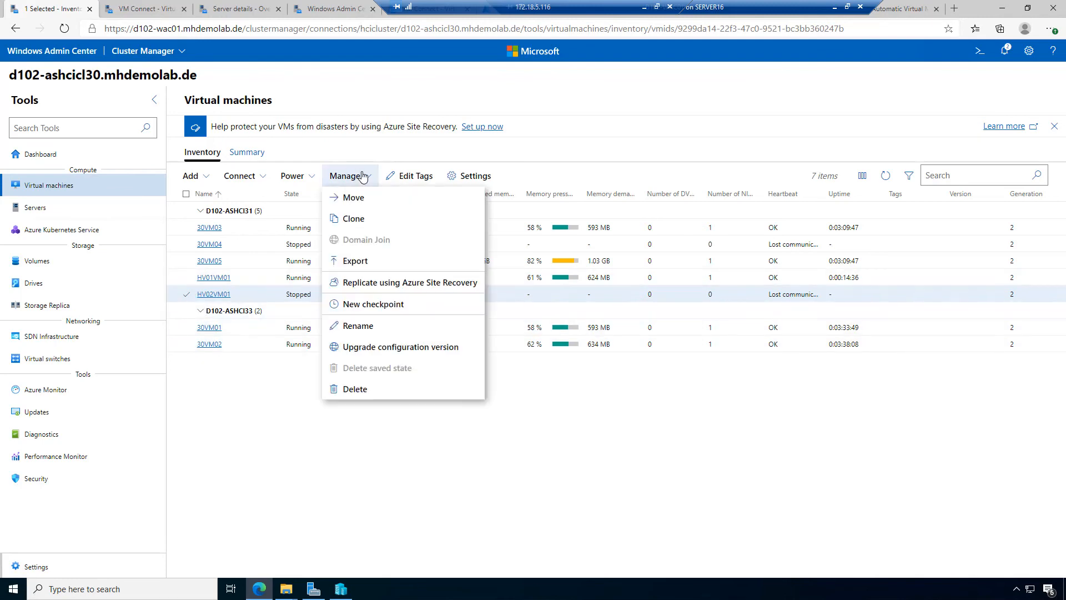
left_click(420, 349)
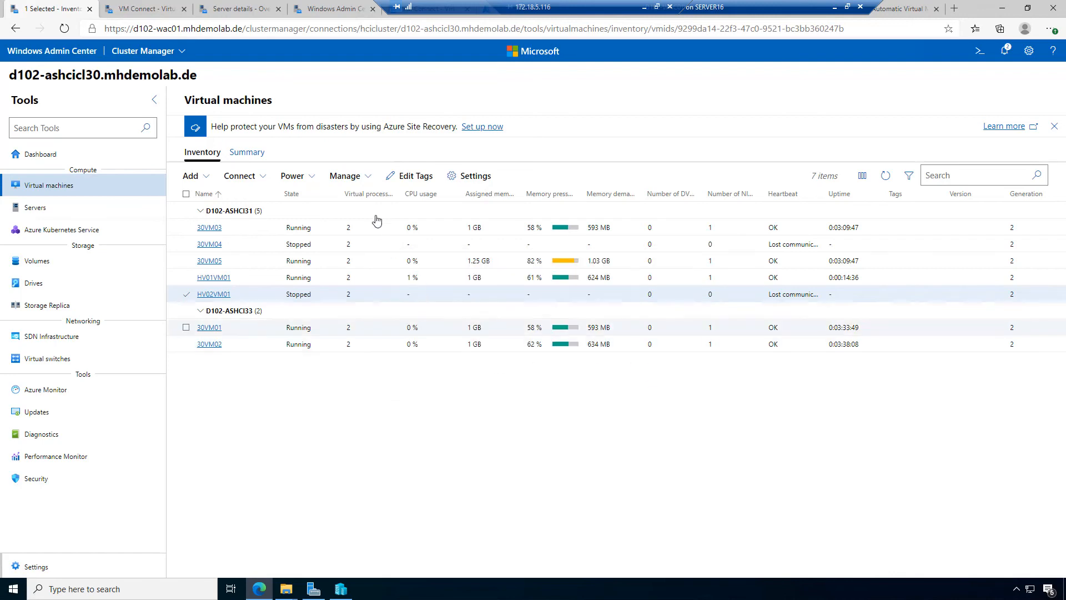
left_click(316, 177)
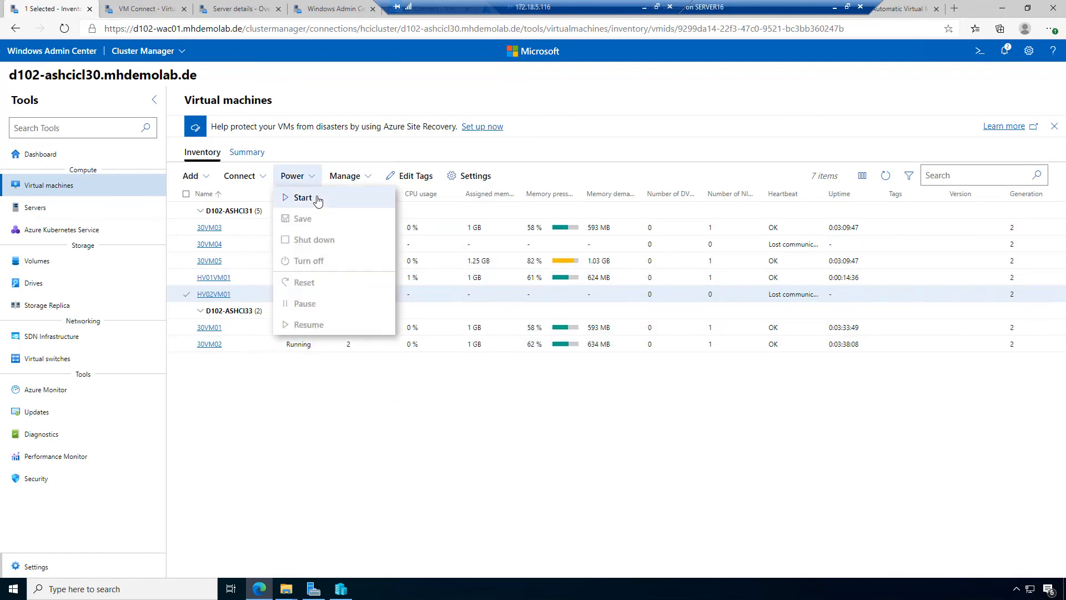
left_click(316, 199)
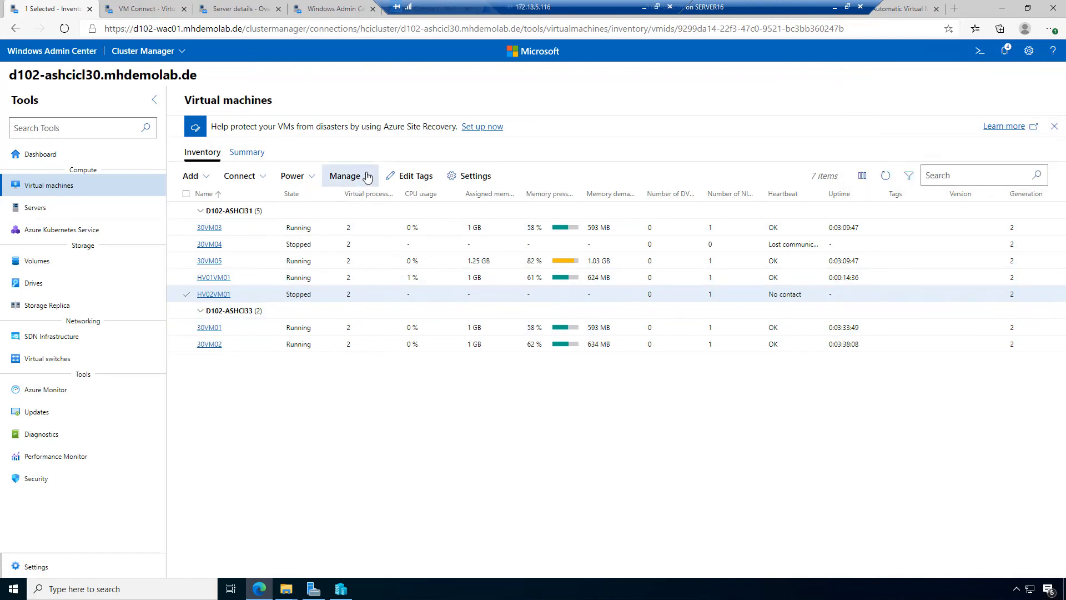
Check in Hyper-V Manager and Windows Admin Center which management actions are offered for HV02VM01 while it runs
left_click(362, 178)
left_click(341, 589)
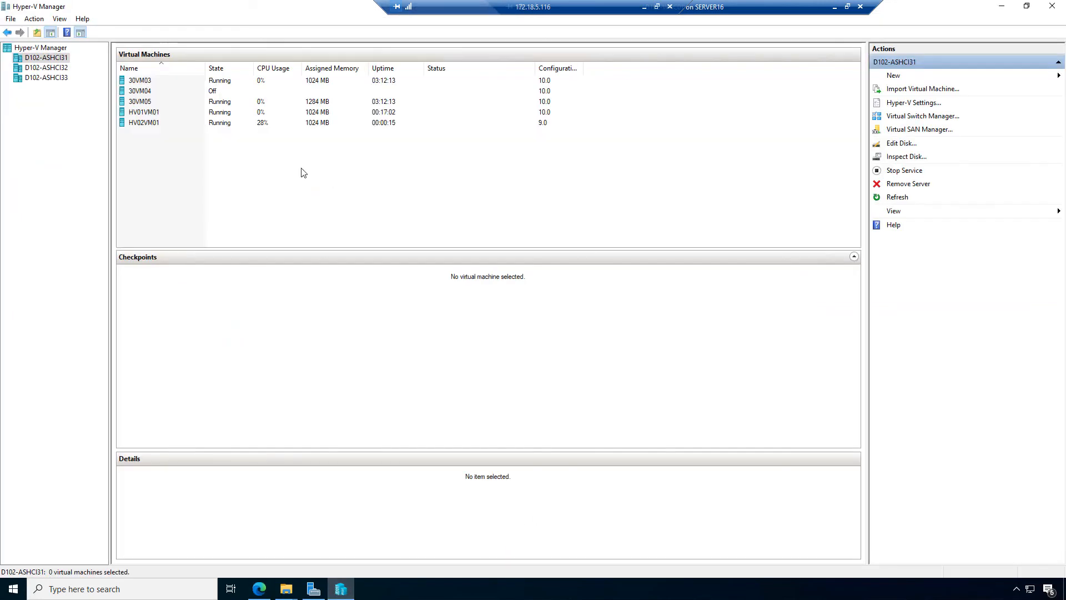
right_click(393, 123)
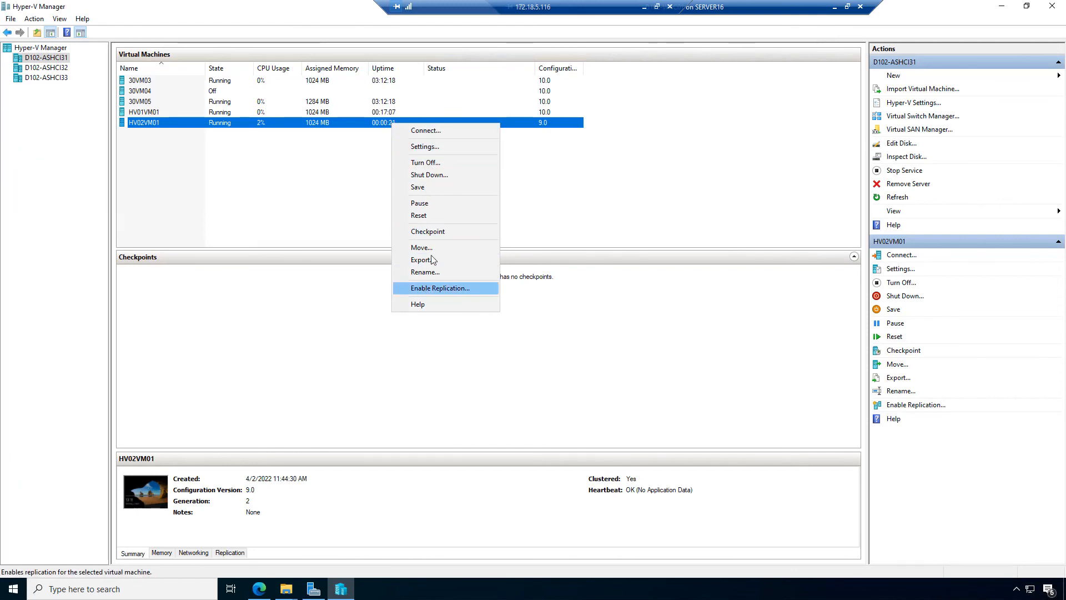
left_click(255, 203)
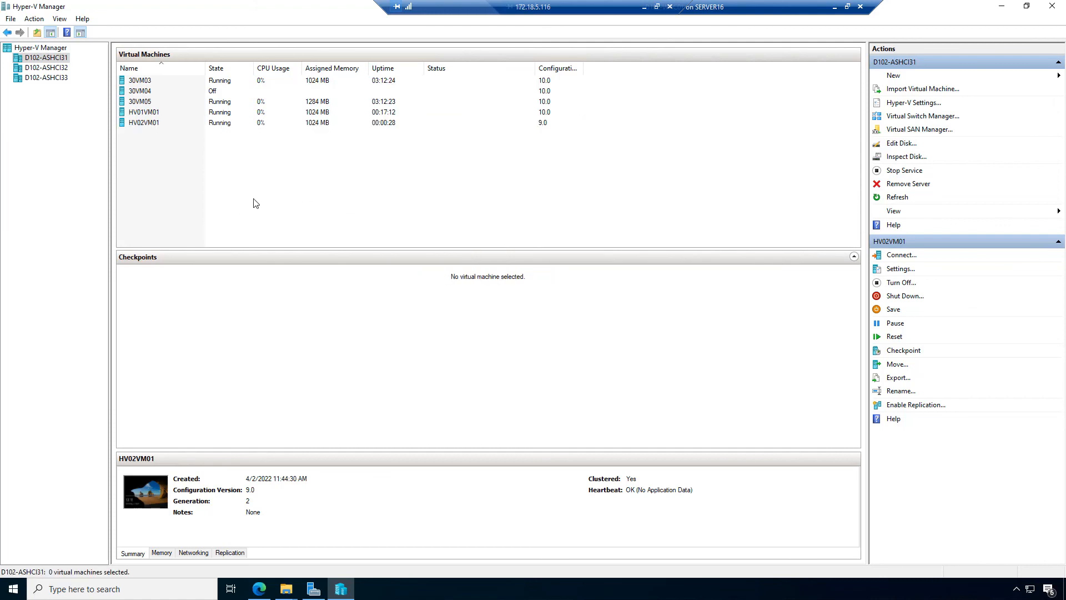
left_click(260, 589)
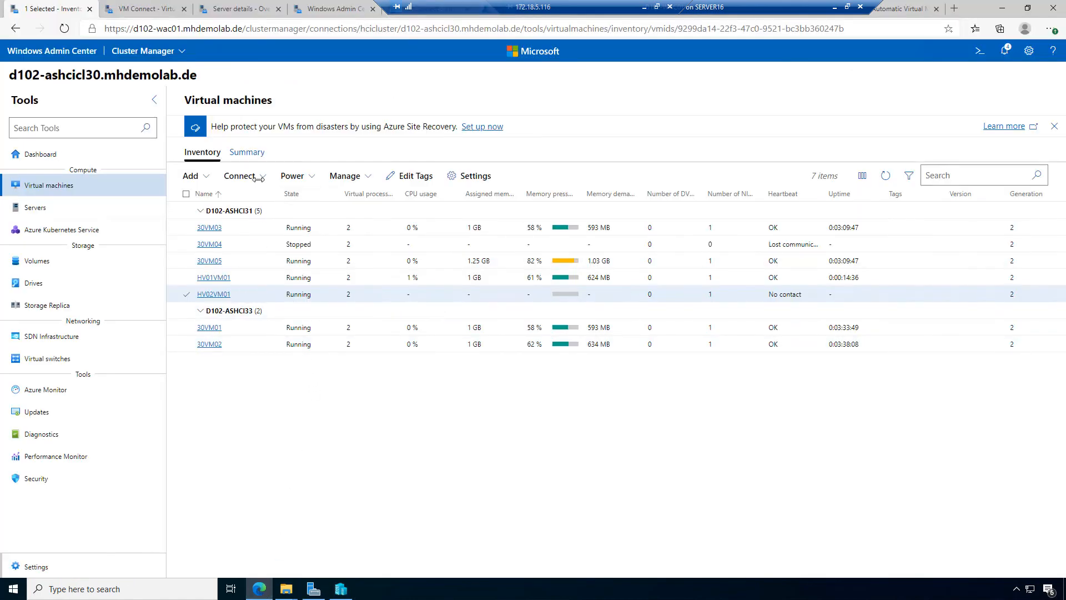
left_click(360, 178)
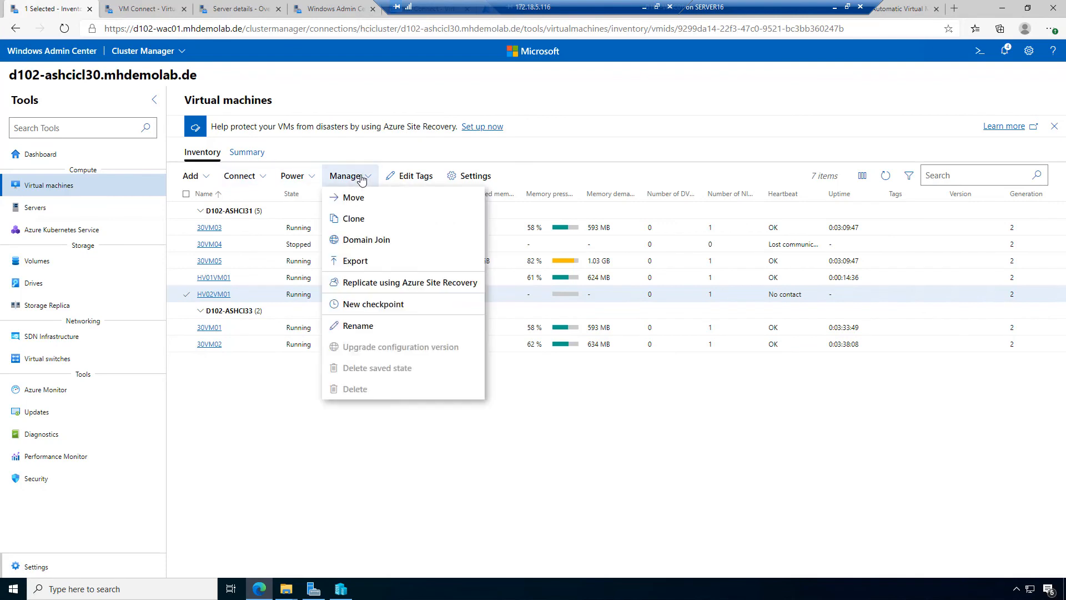
Shut down the virtual machine HV02VM01 and confirm the shutdown
left_click(309, 178)
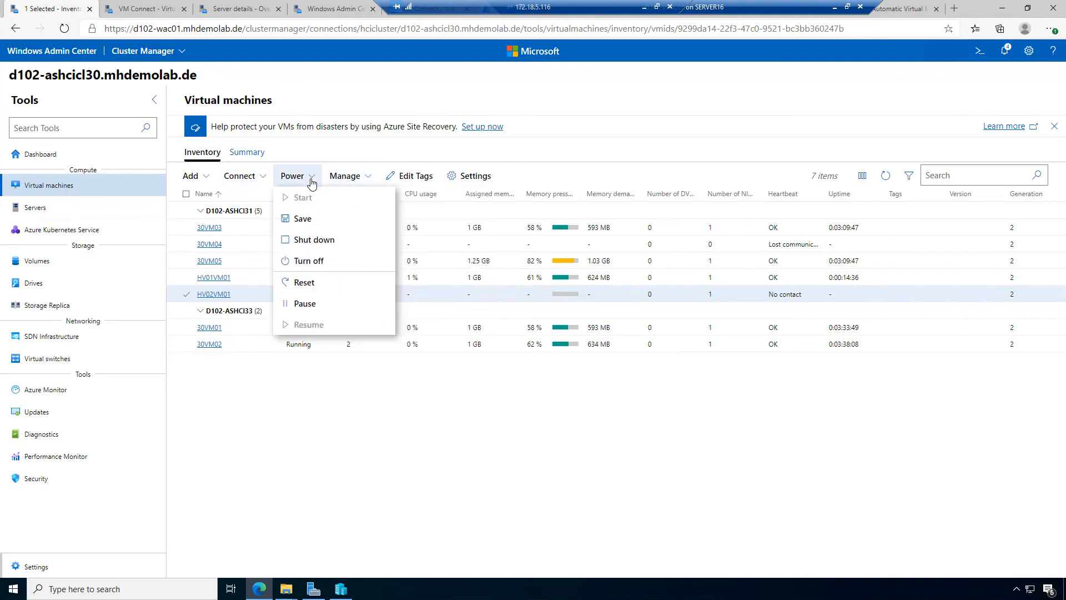
left_click(310, 244)
left_click(580, 365)
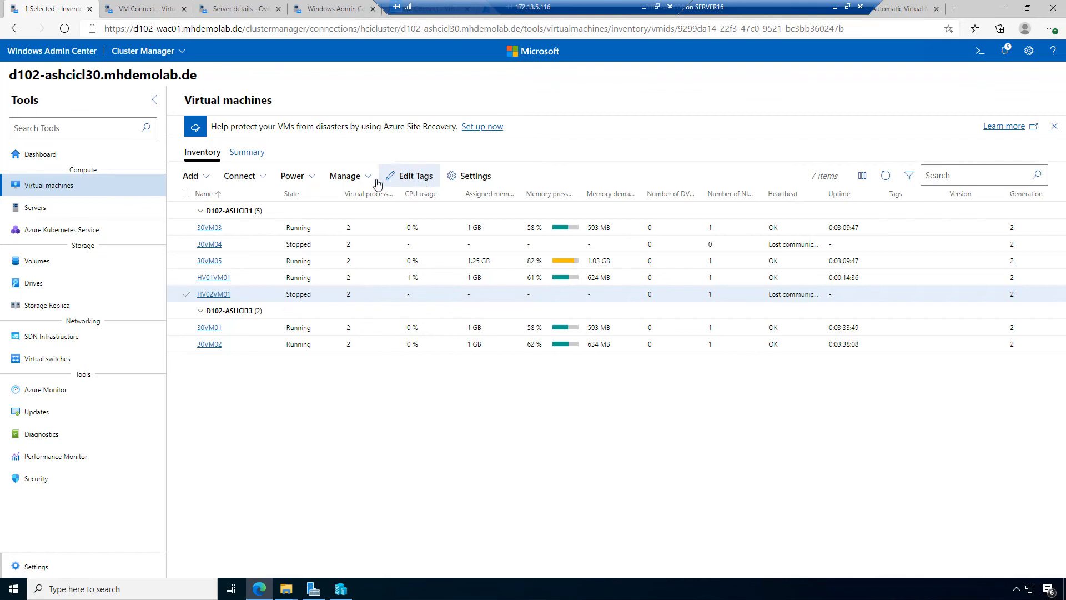
Upgrade the configuration version of HV02VM01 and confirm the upgrade
left_click(365, 177)
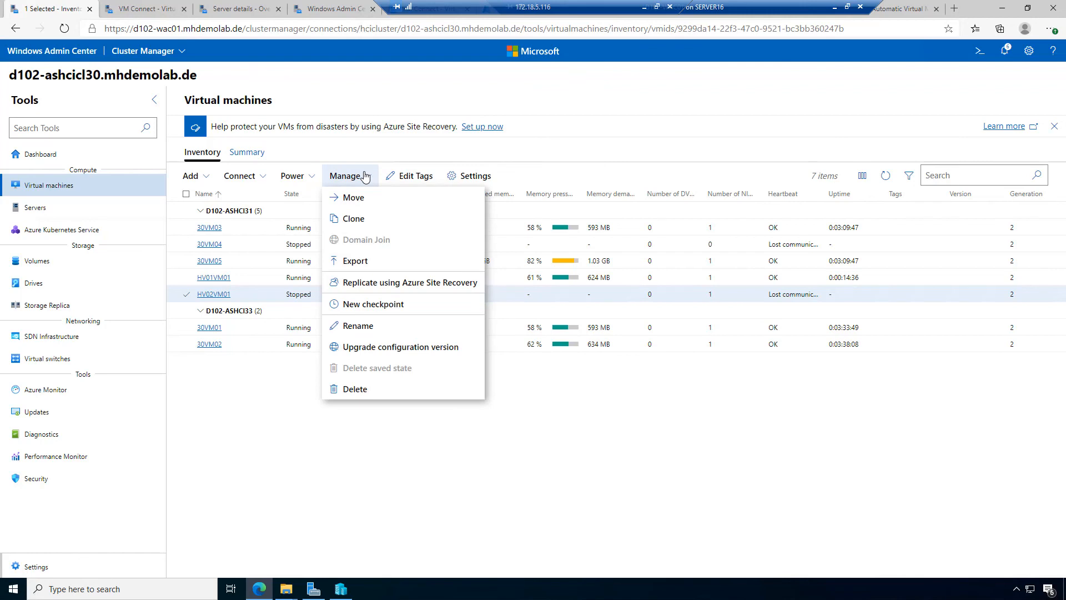
left_click(402, 350)
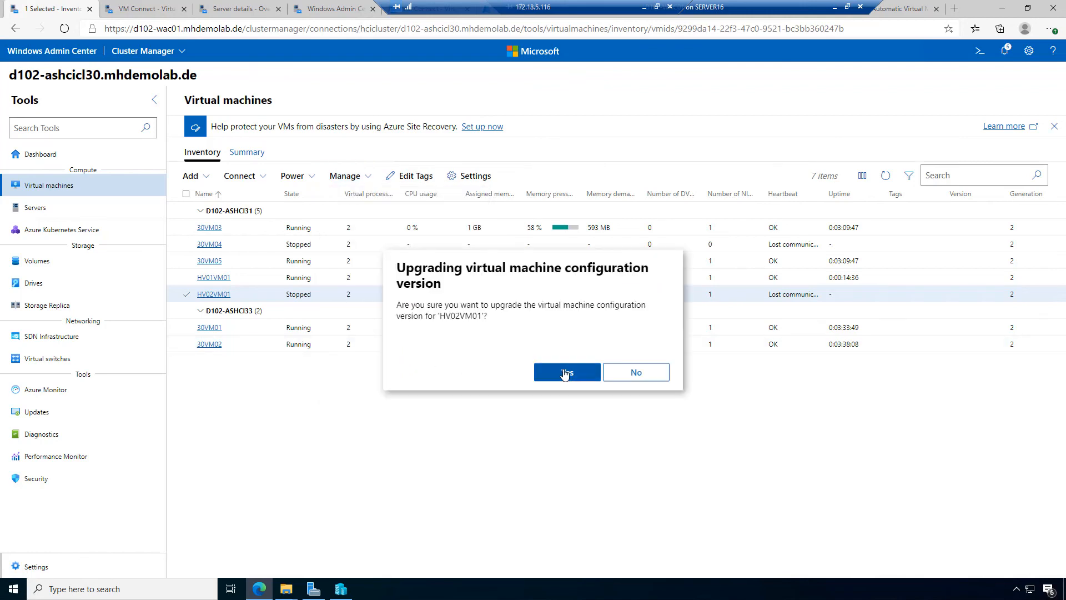
left_click(565, 374)
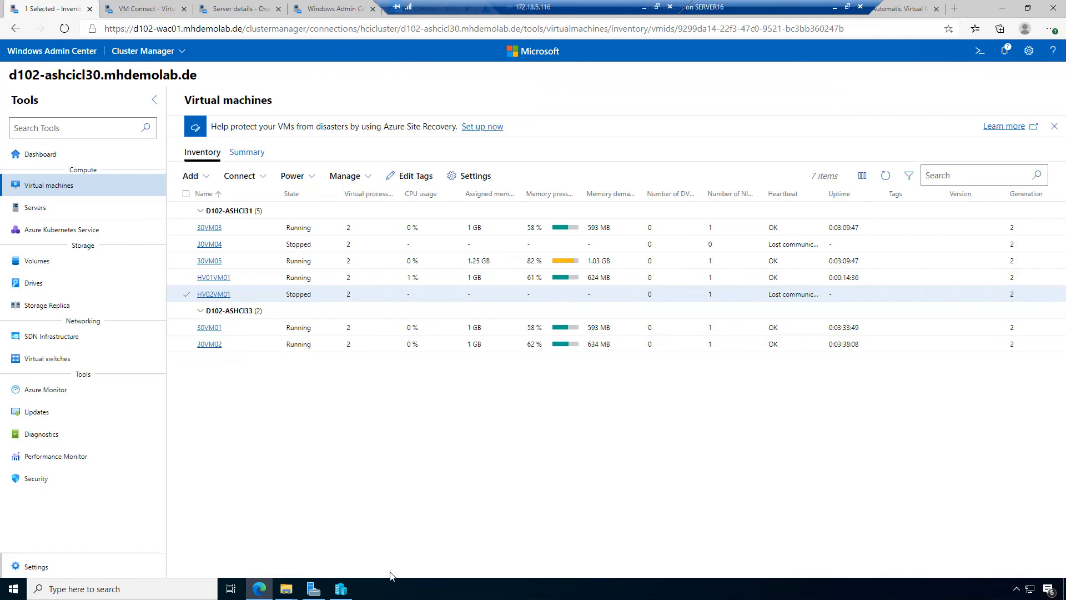
Switch to Hyper-V Manager, check the configuration version of HV02VM01 on D102-ASHCI31, and return to Windows Admin Center
left_click(341, 592)
left_click(269, 123)
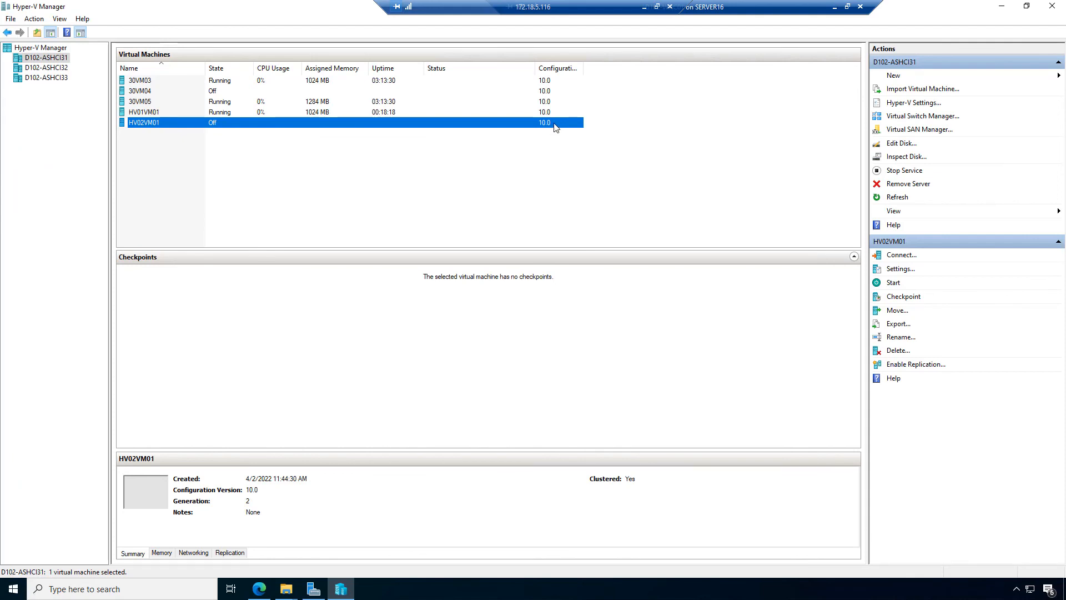
left_click(1002, 5)
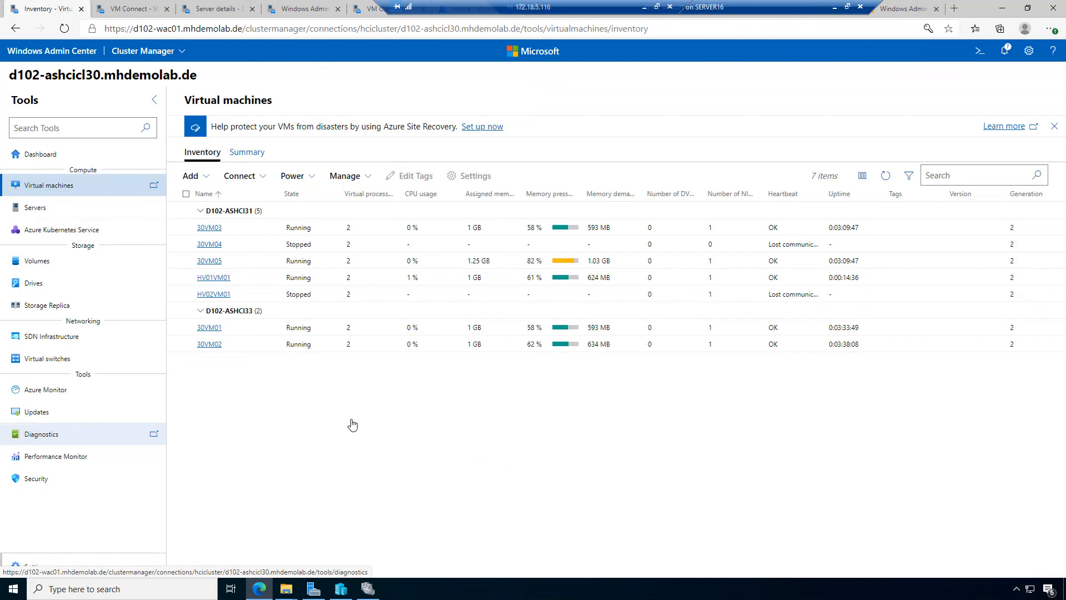
Review the properties of HV01VM01, including its clustered status, and return to the virtual machine inventory
left_click(215, 278)
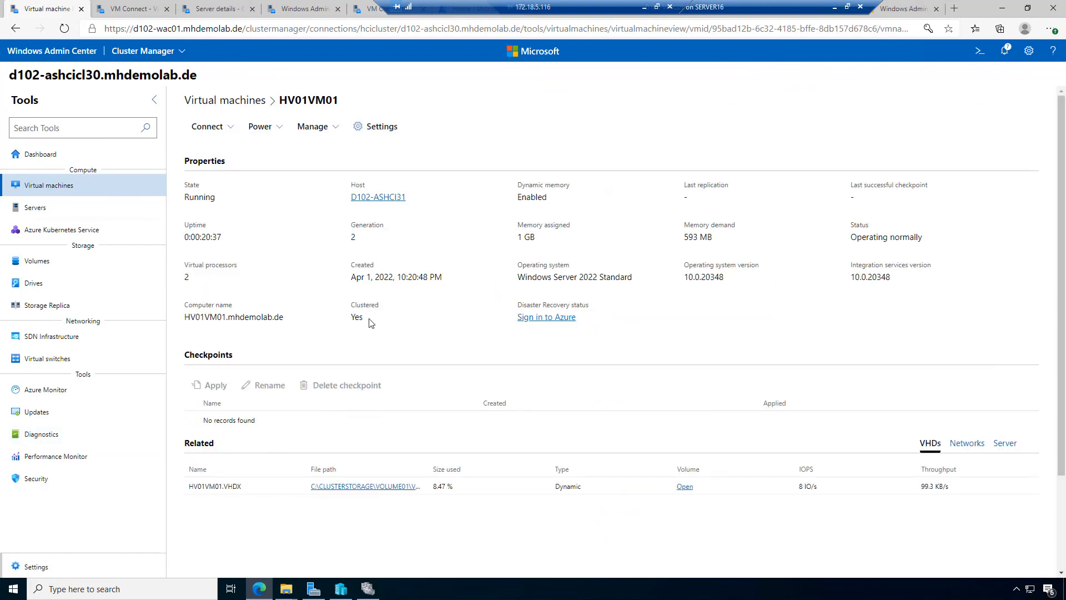
left_click_drag(351, 305, 374, 325)
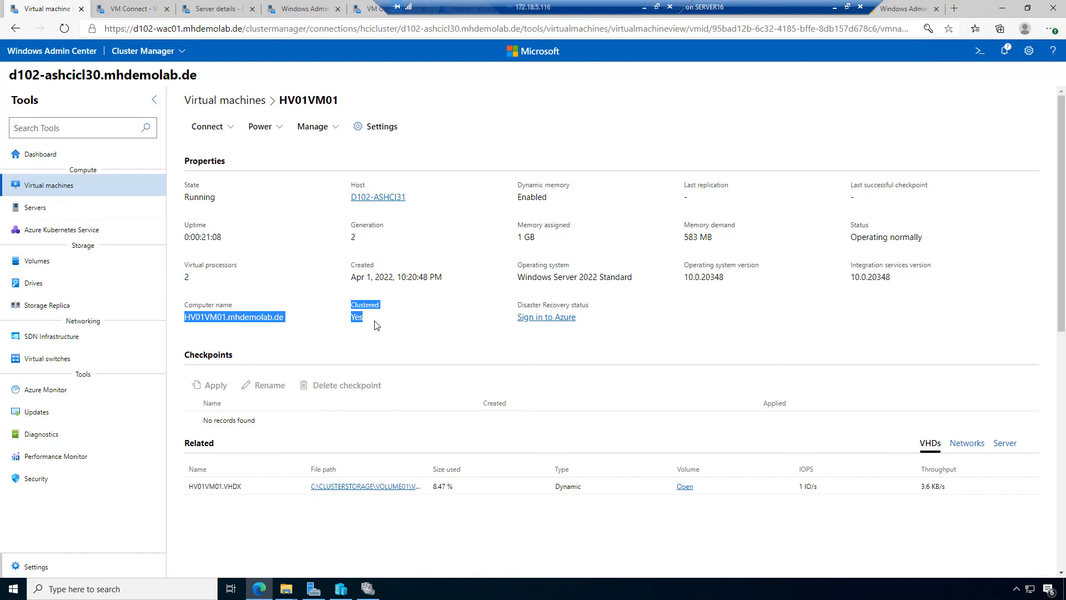
left_click(228, 99)
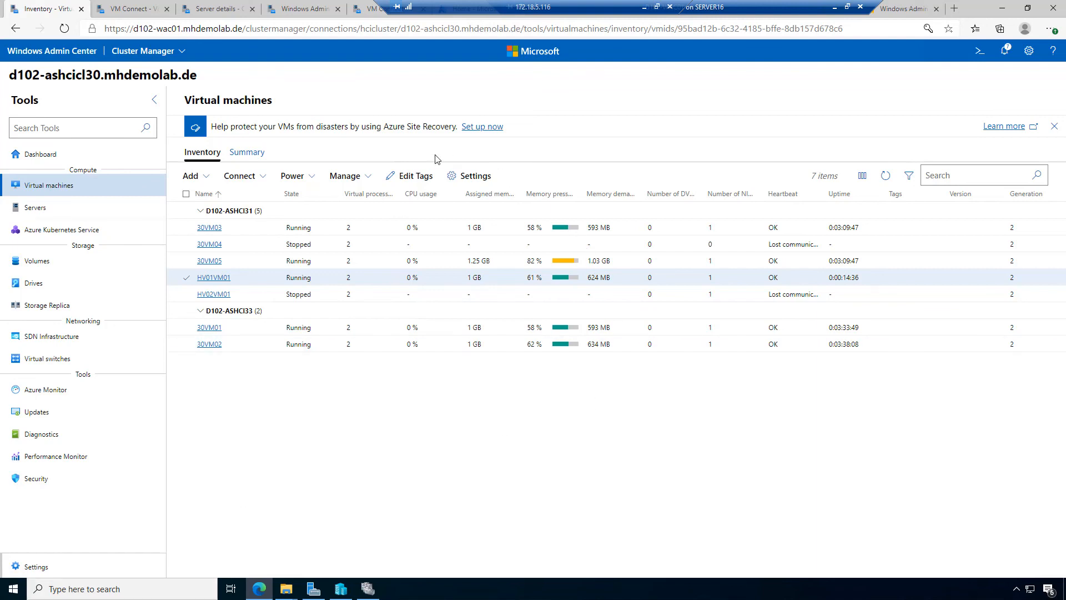
Examine the available storage, cluster, Hyper-V host and Azure Stack HCI settings of the cluster, then return to its virtual machines
left_click(57, 572)
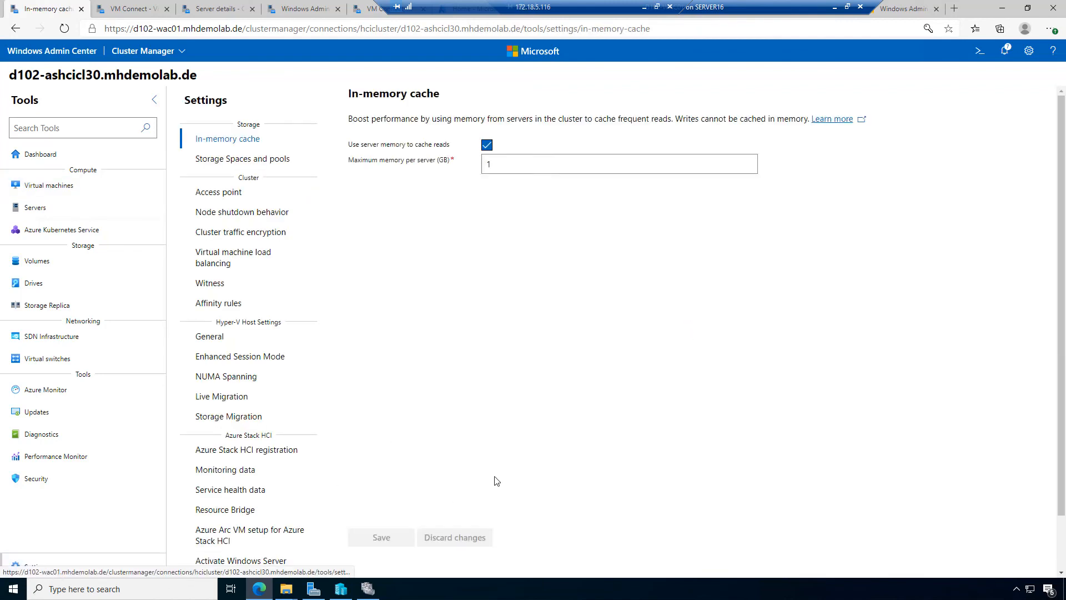
scroll(472, 486, "down", 2)
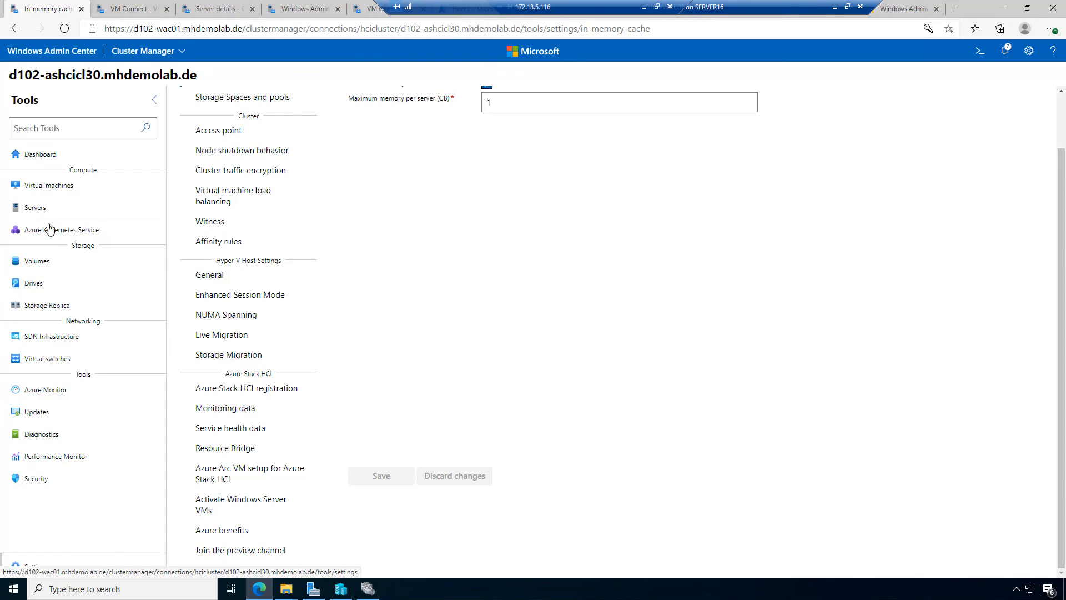
left_click(45, 189)
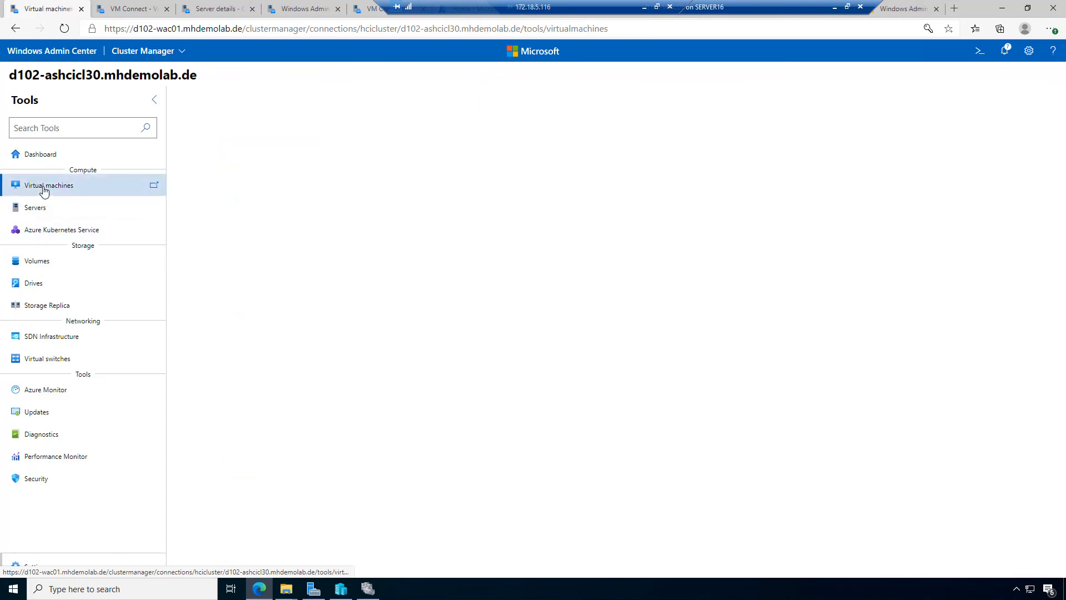